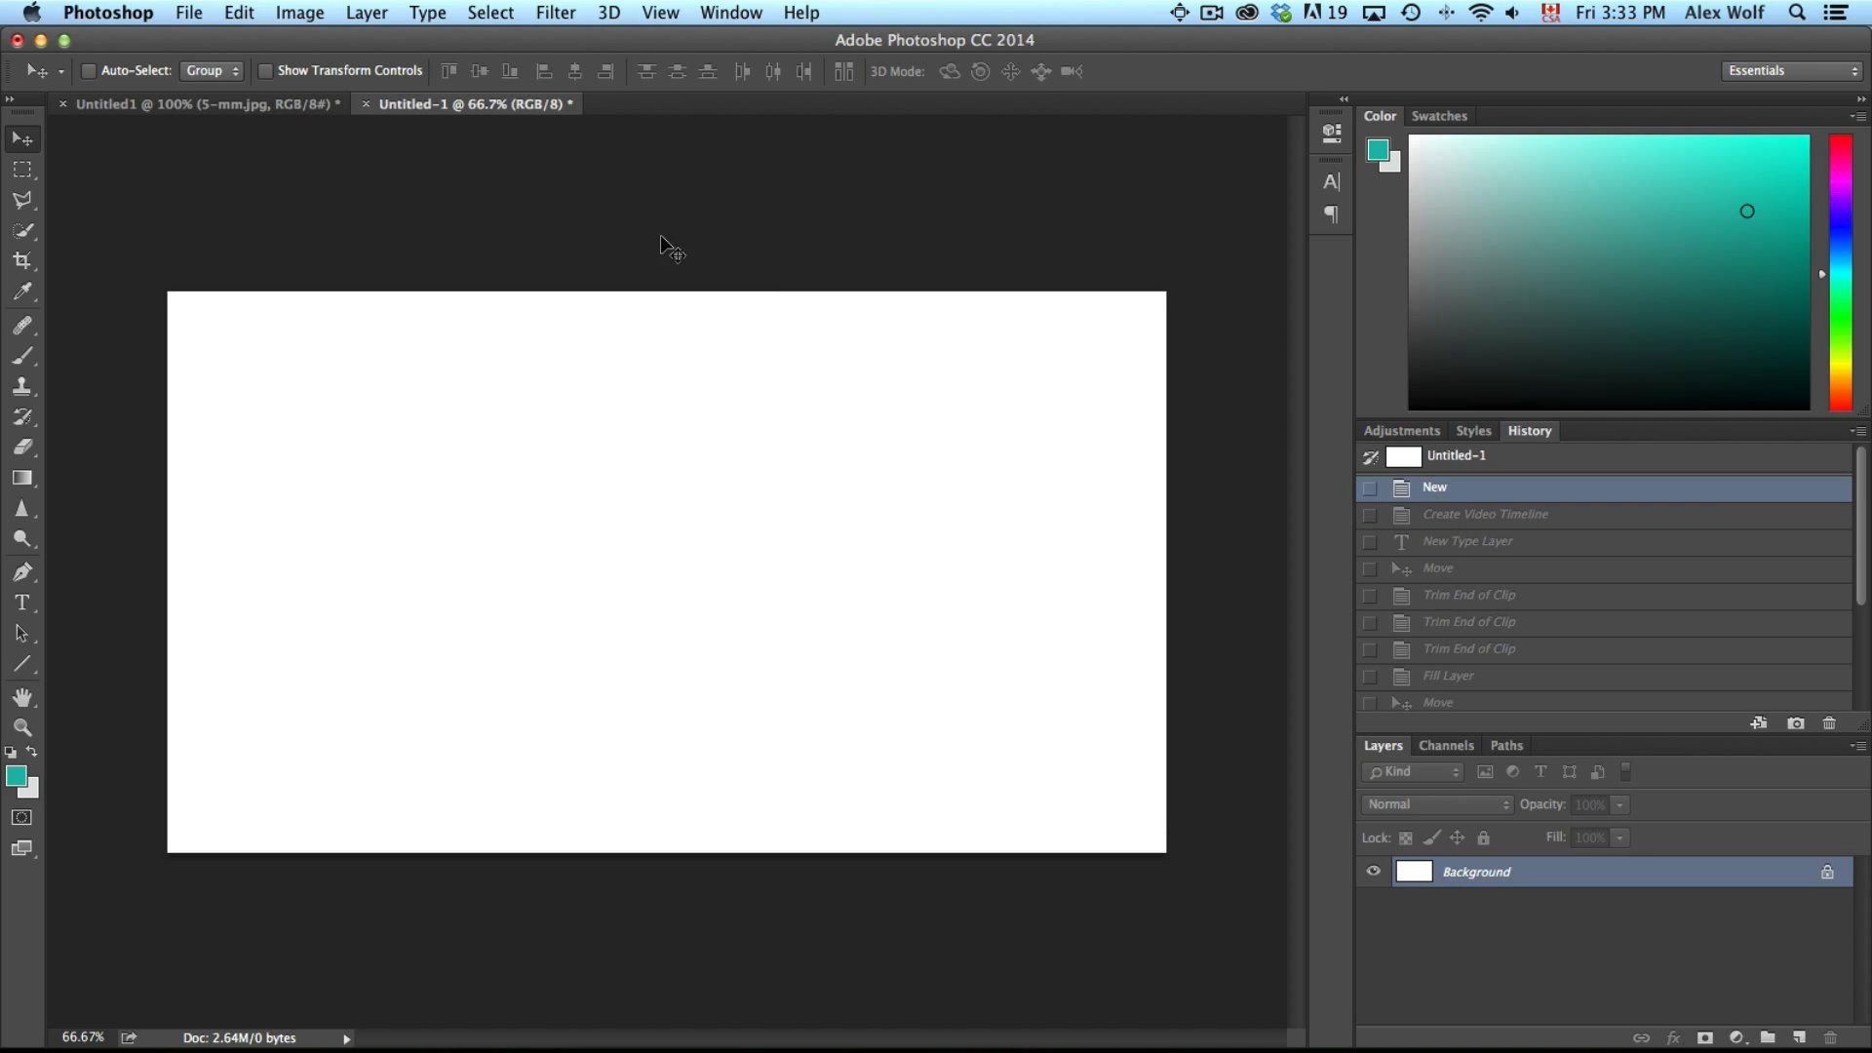
Open the Timeline panel and enlarge it
left_click(714, 15)
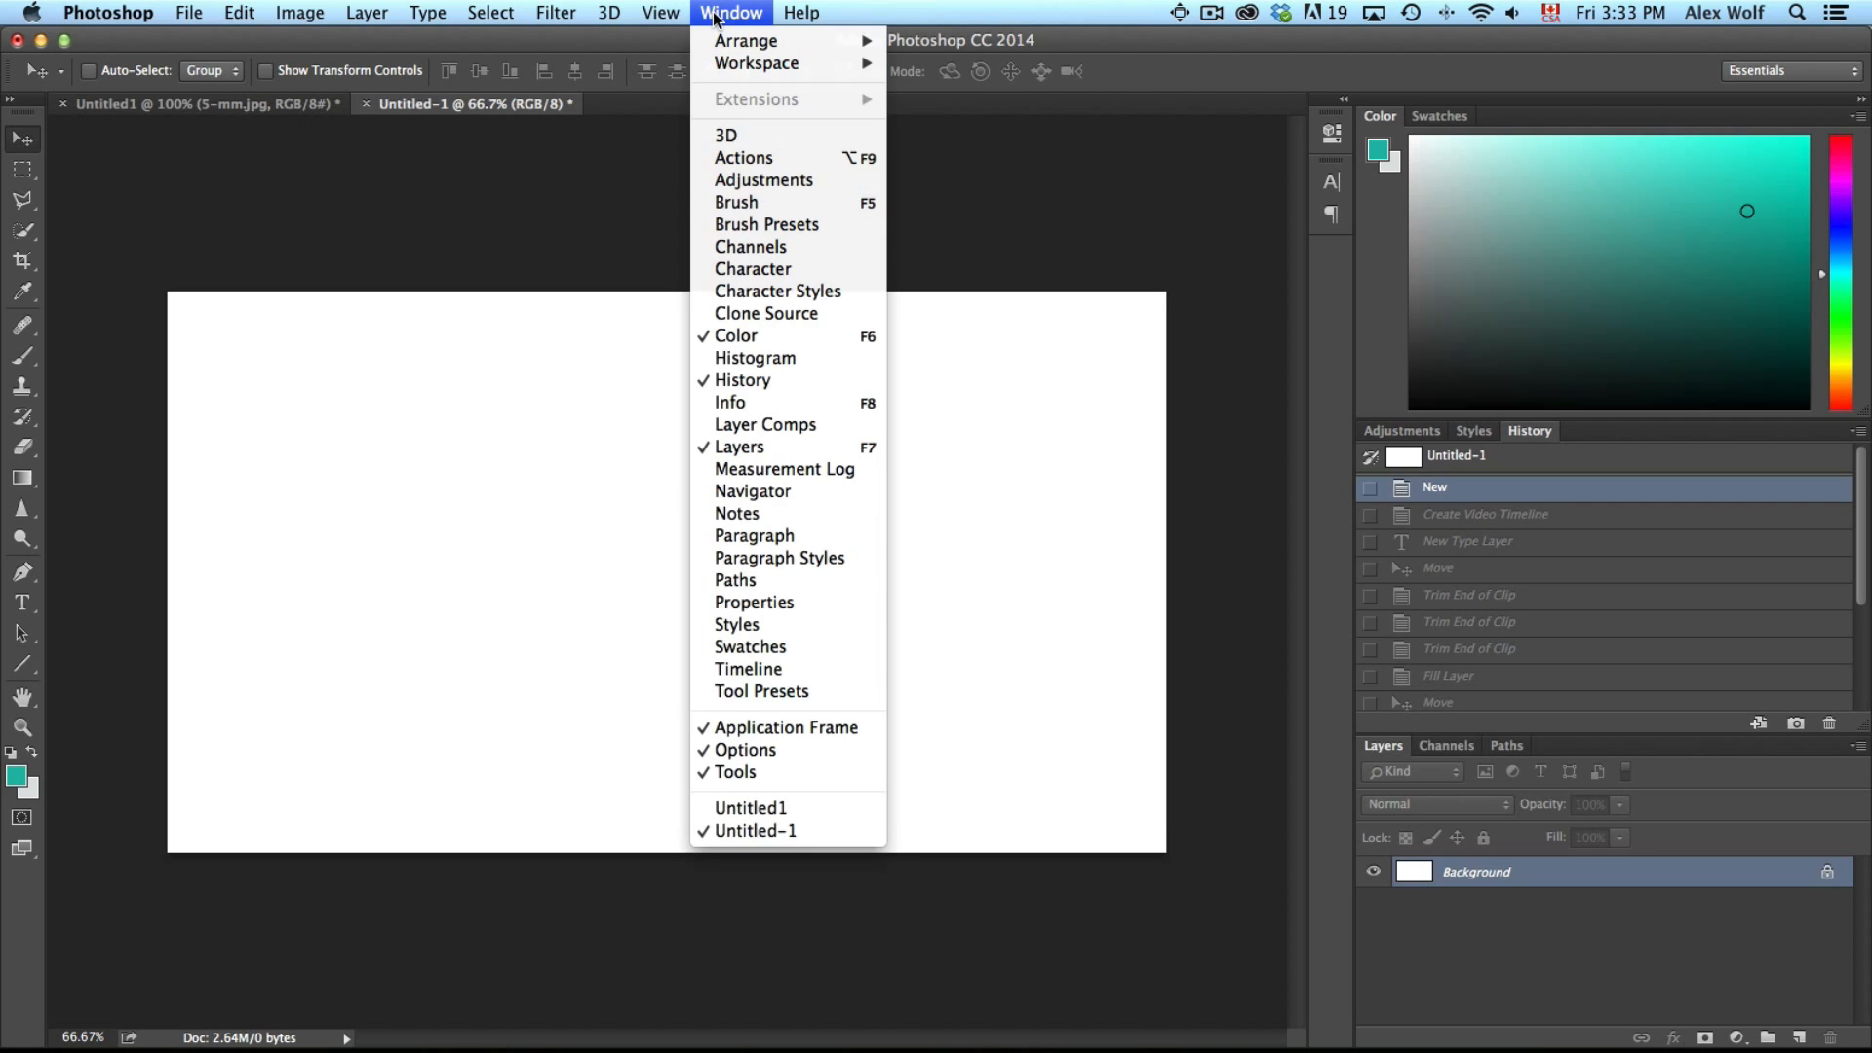
left_click(756, 669)
left_click_drag(628, 725, 627, 798)
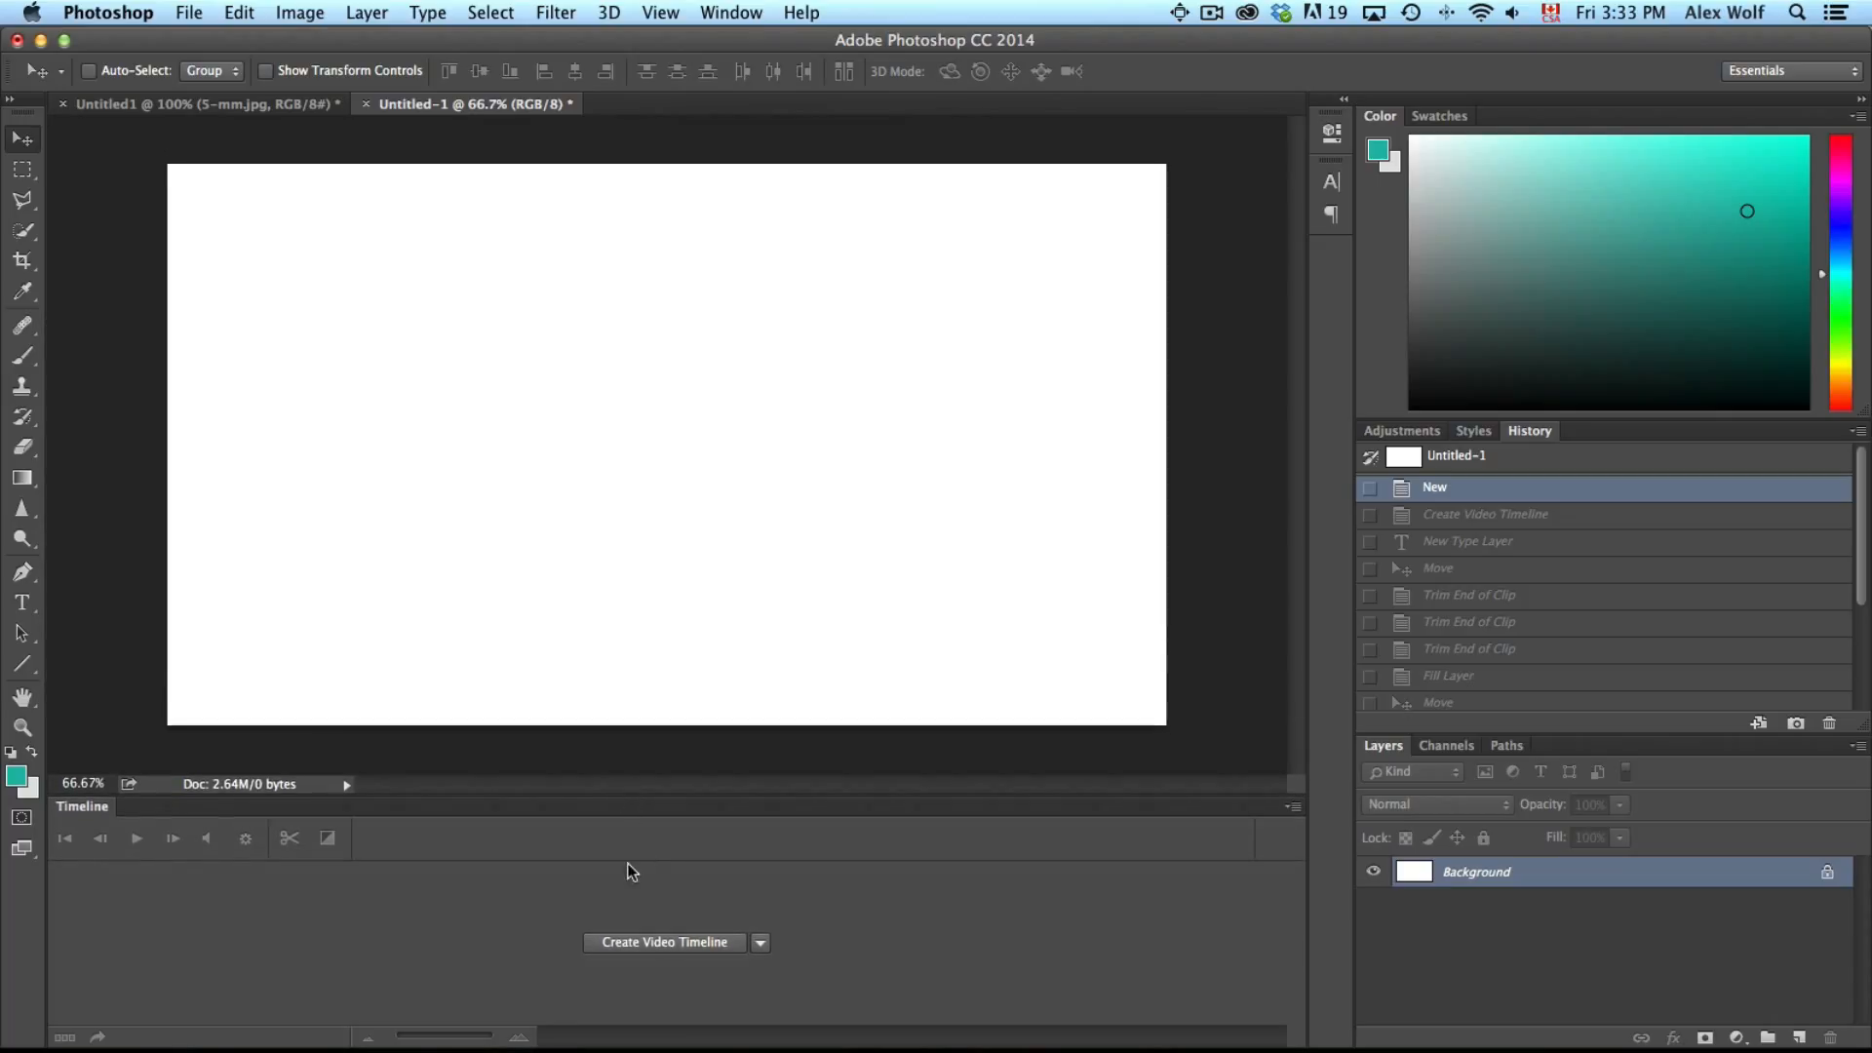
Create a video timeline and extend the Layer 0 clip to about one minute
left_click(635, 944)
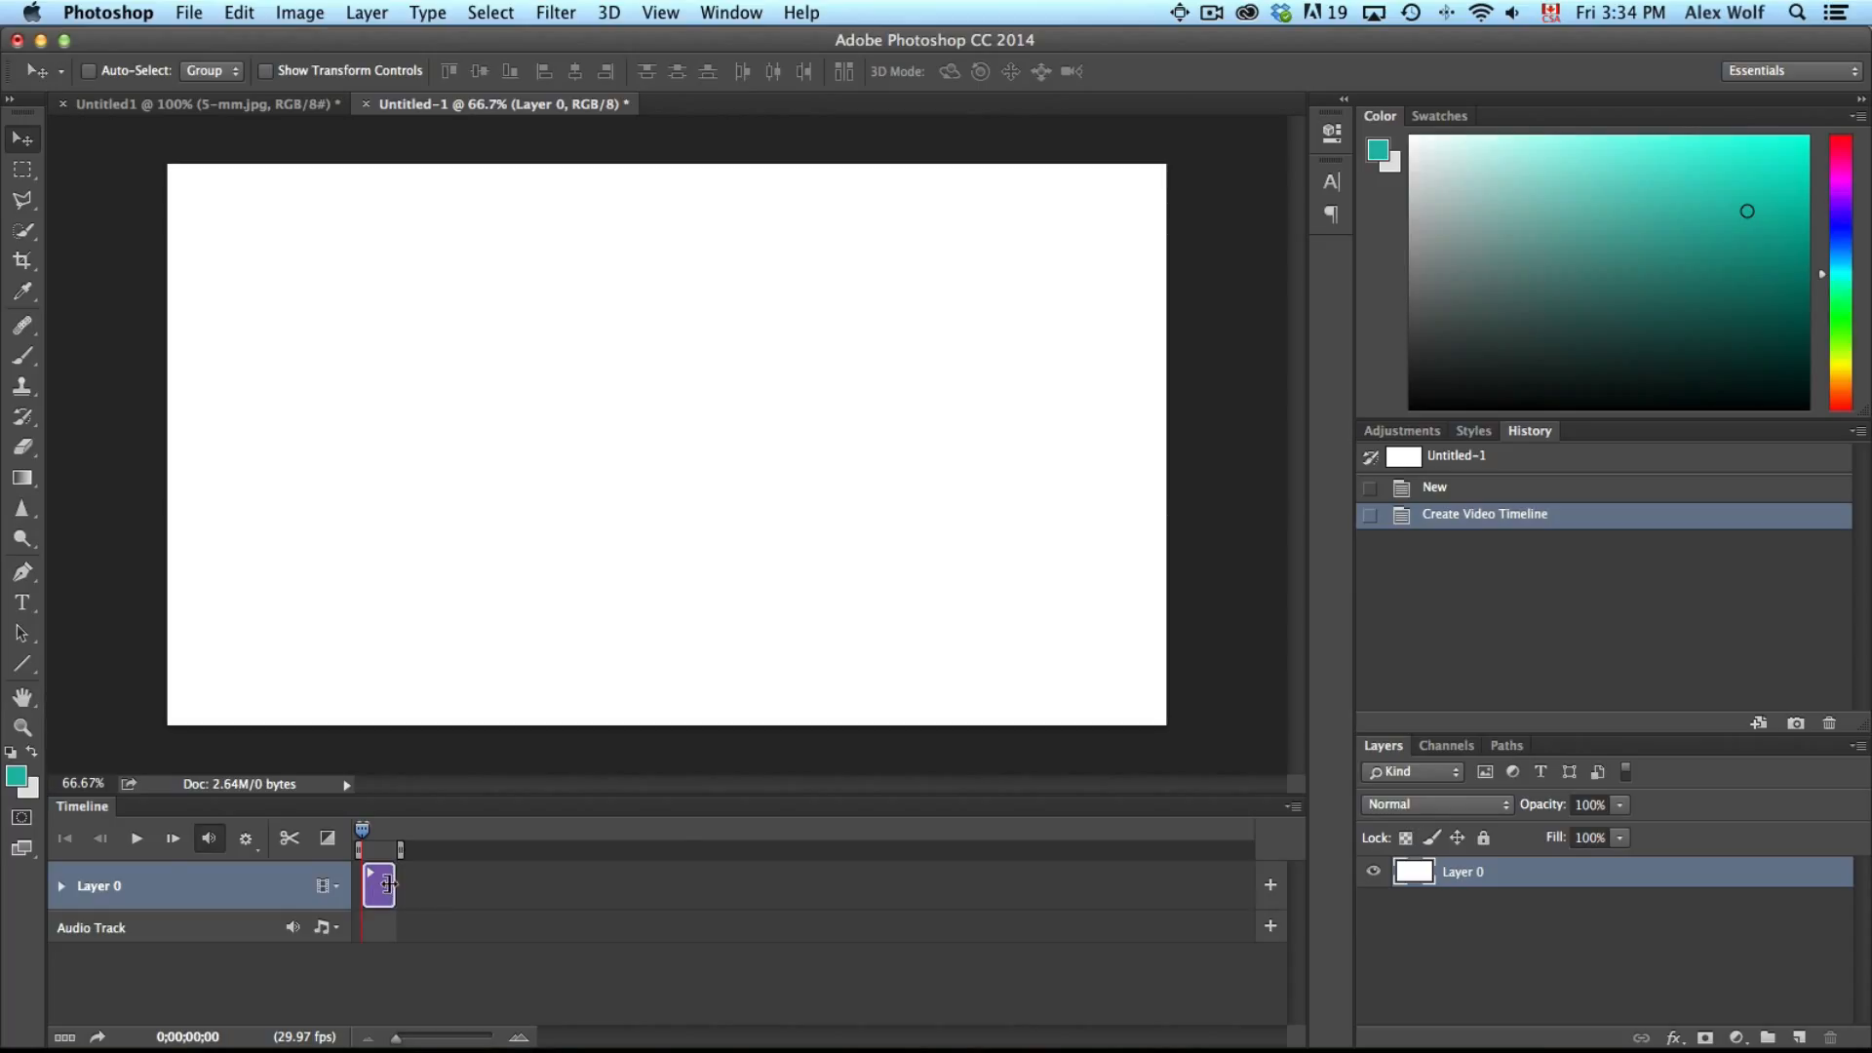
left_click_drag(388, 884, 775, 887)
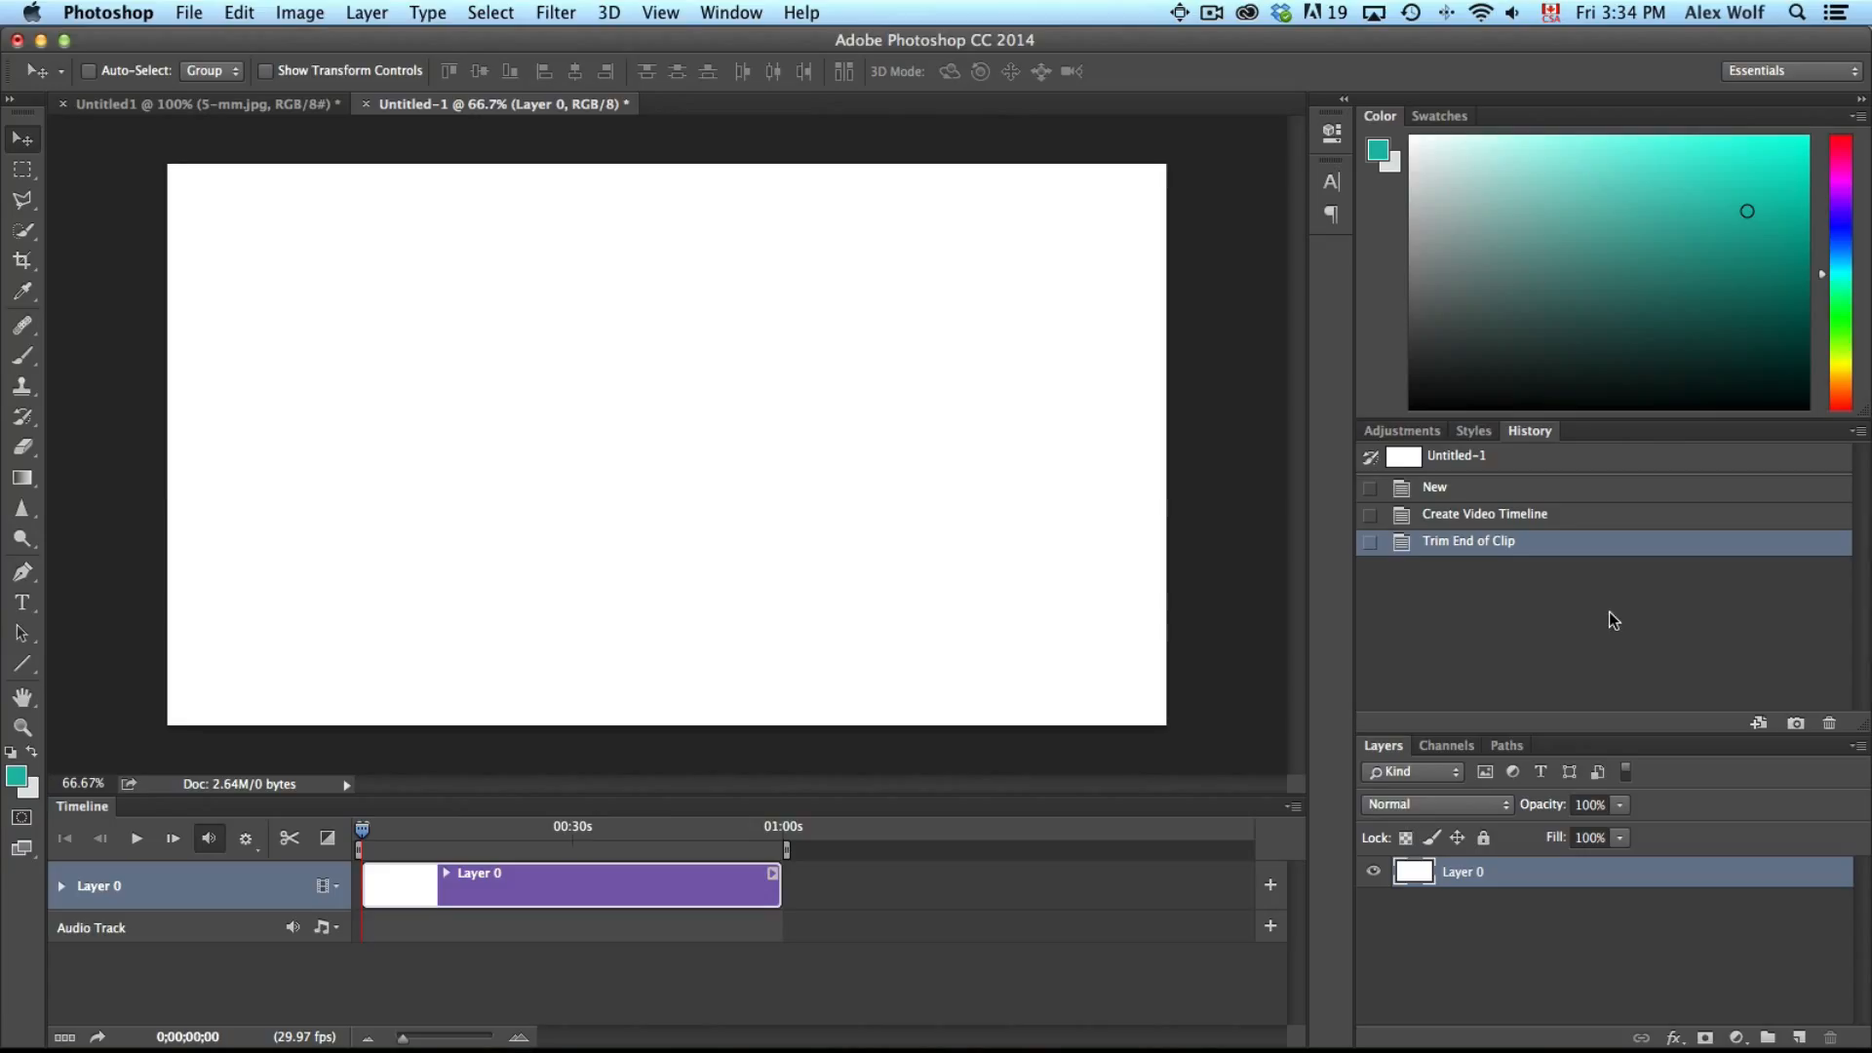
Fill the layer with the light gray background colour #dfe2e2
left_click(35, 793)
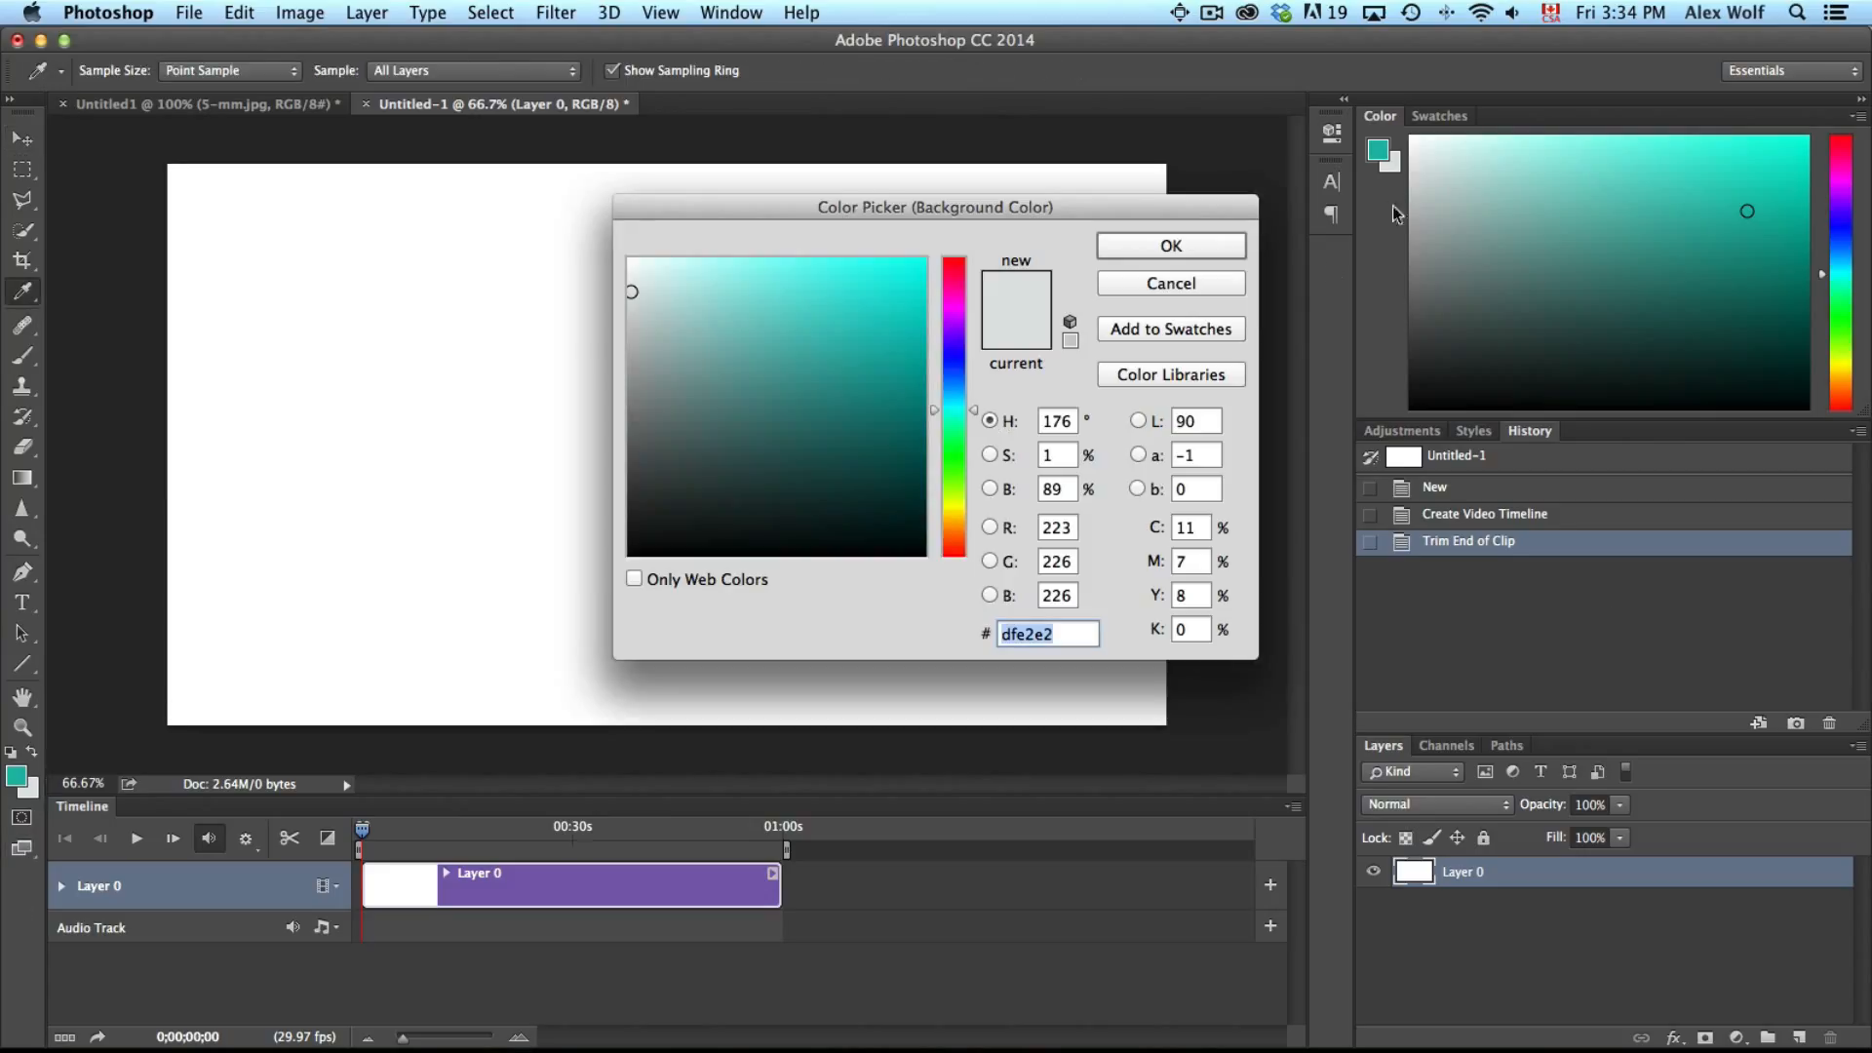
left_click(1156, 248)
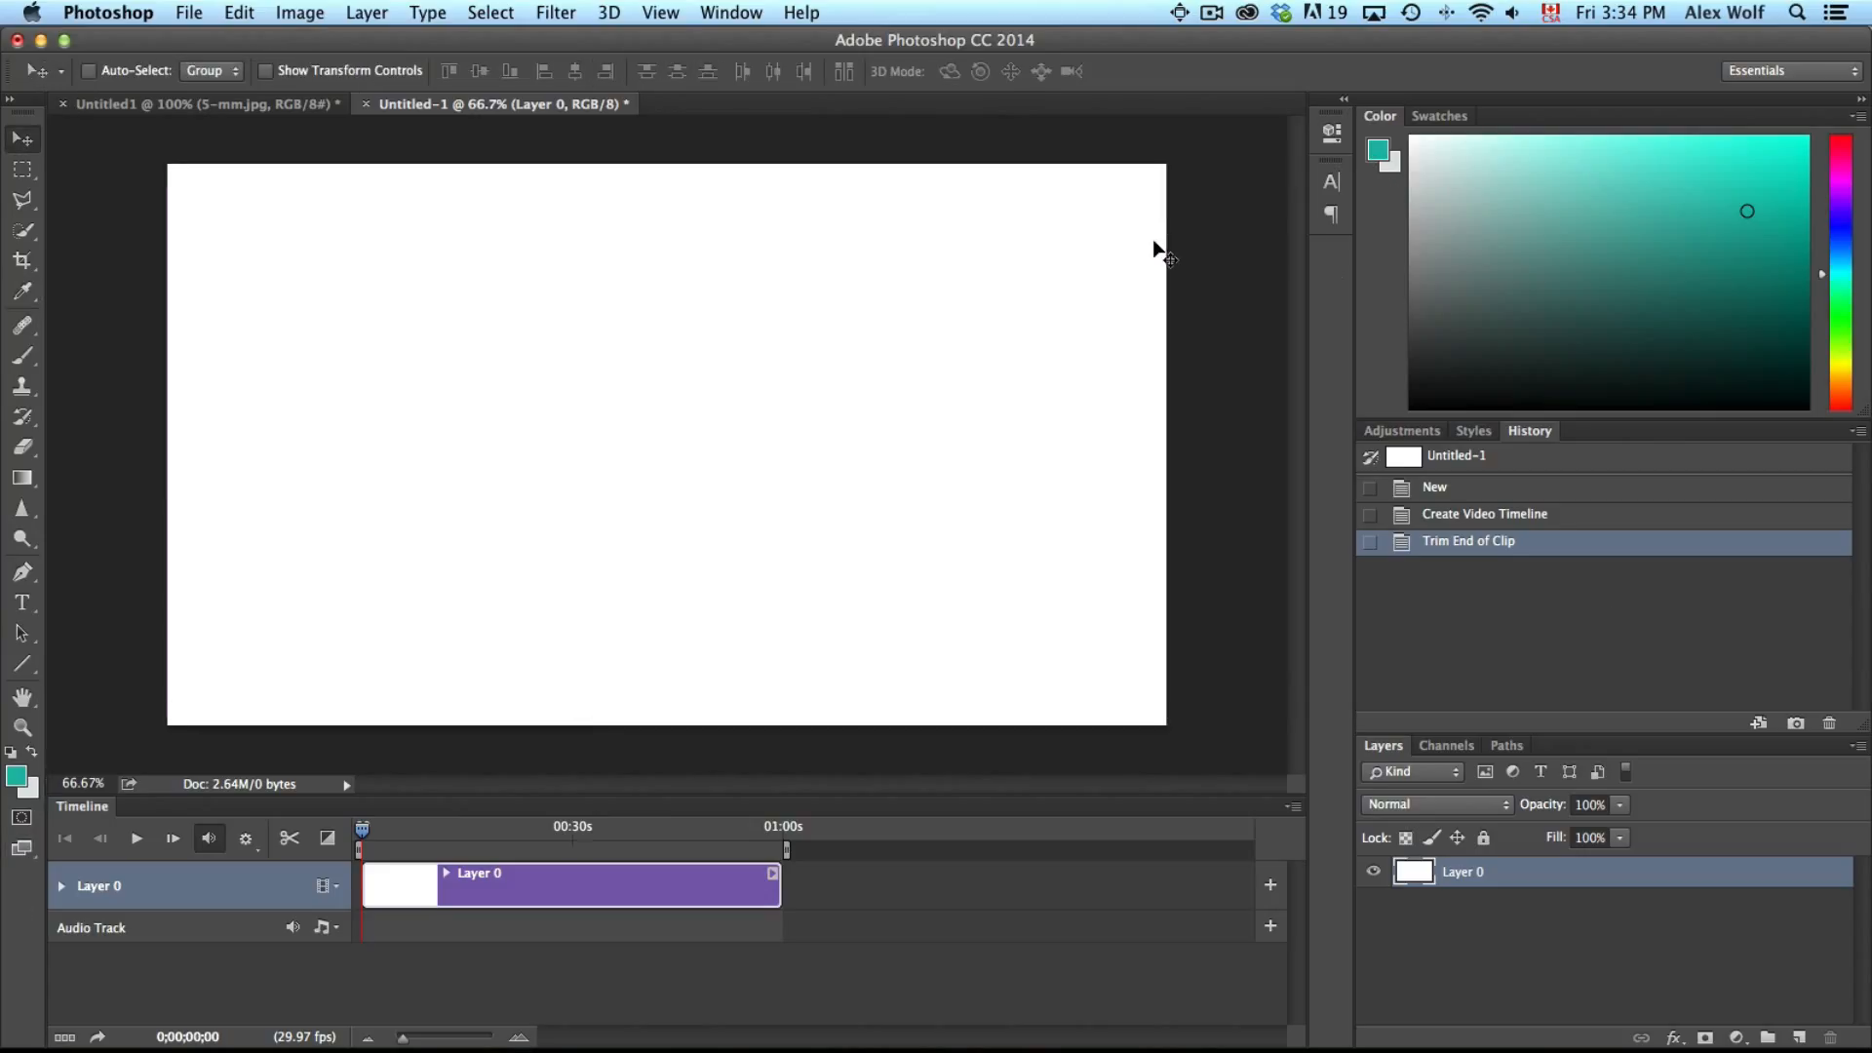
key("super+BackSpace")
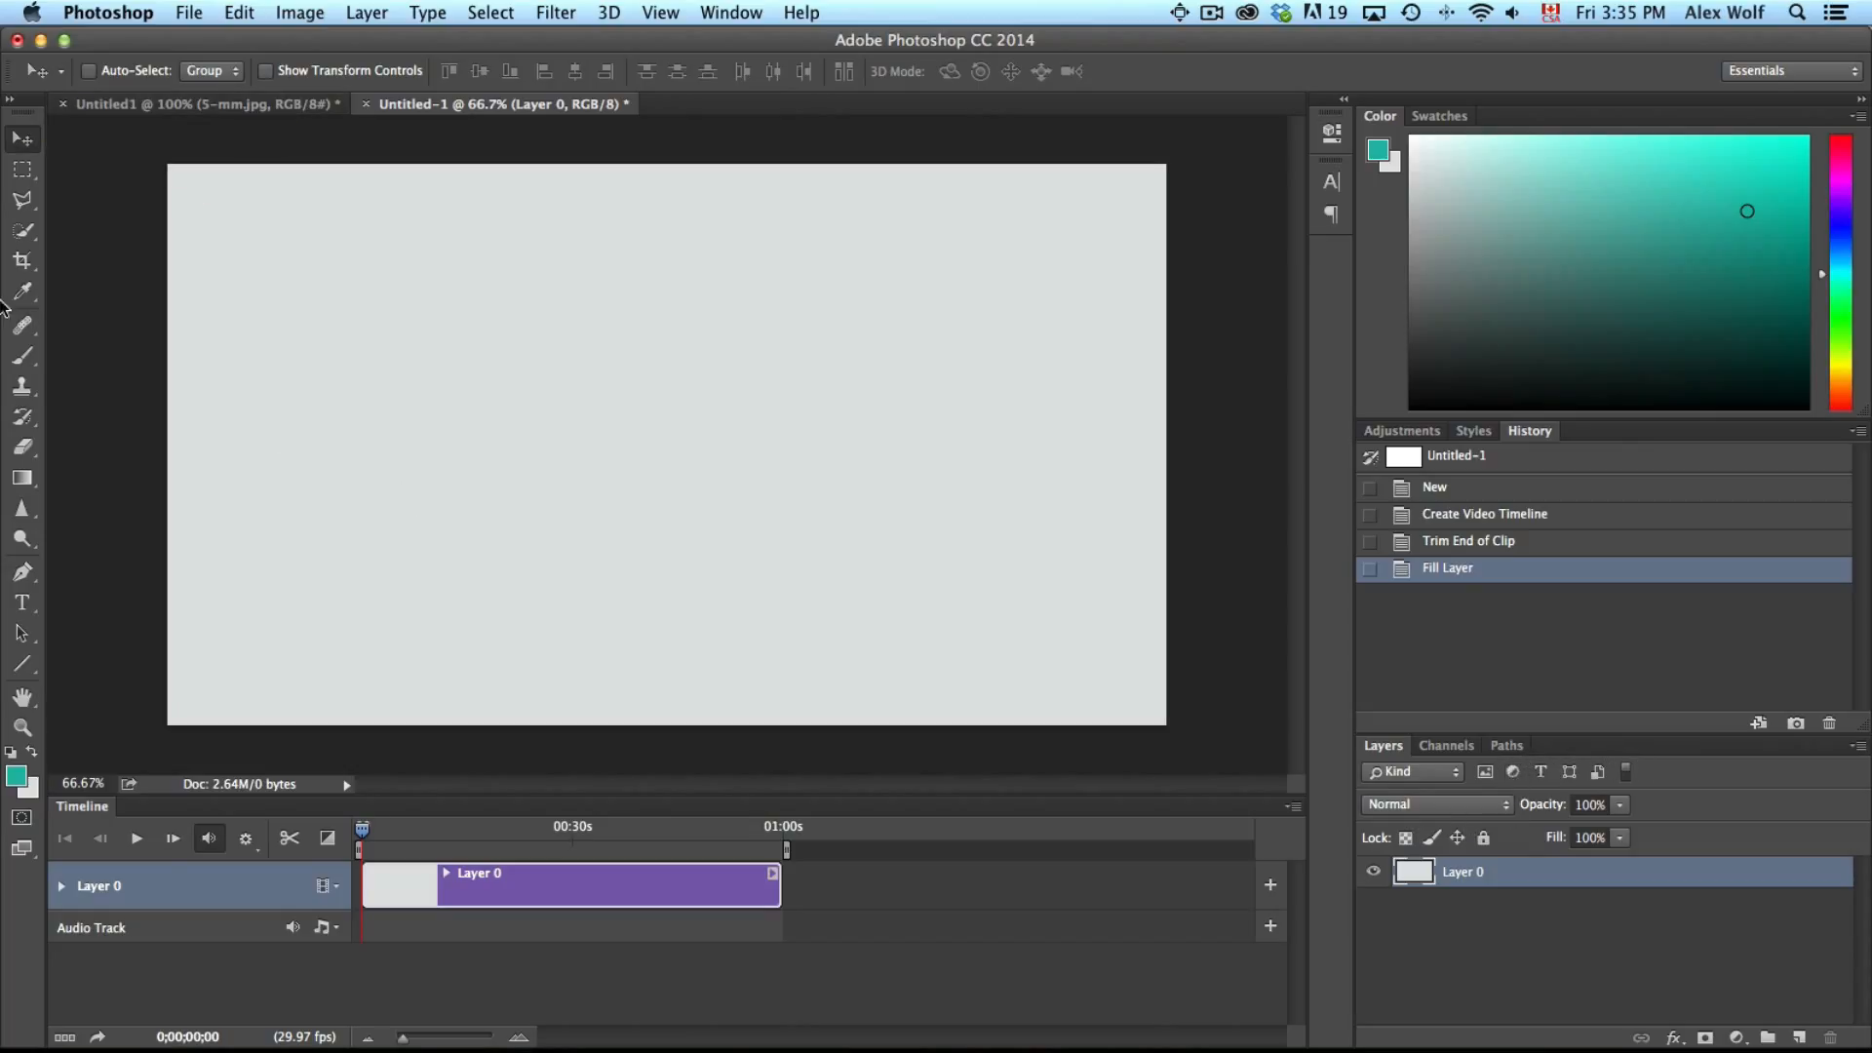
Draw a text box in the upper middle of the canvas and type HELLO THERE
left_click(22, 603)
left_click_drag(444, 289, 980, 541)
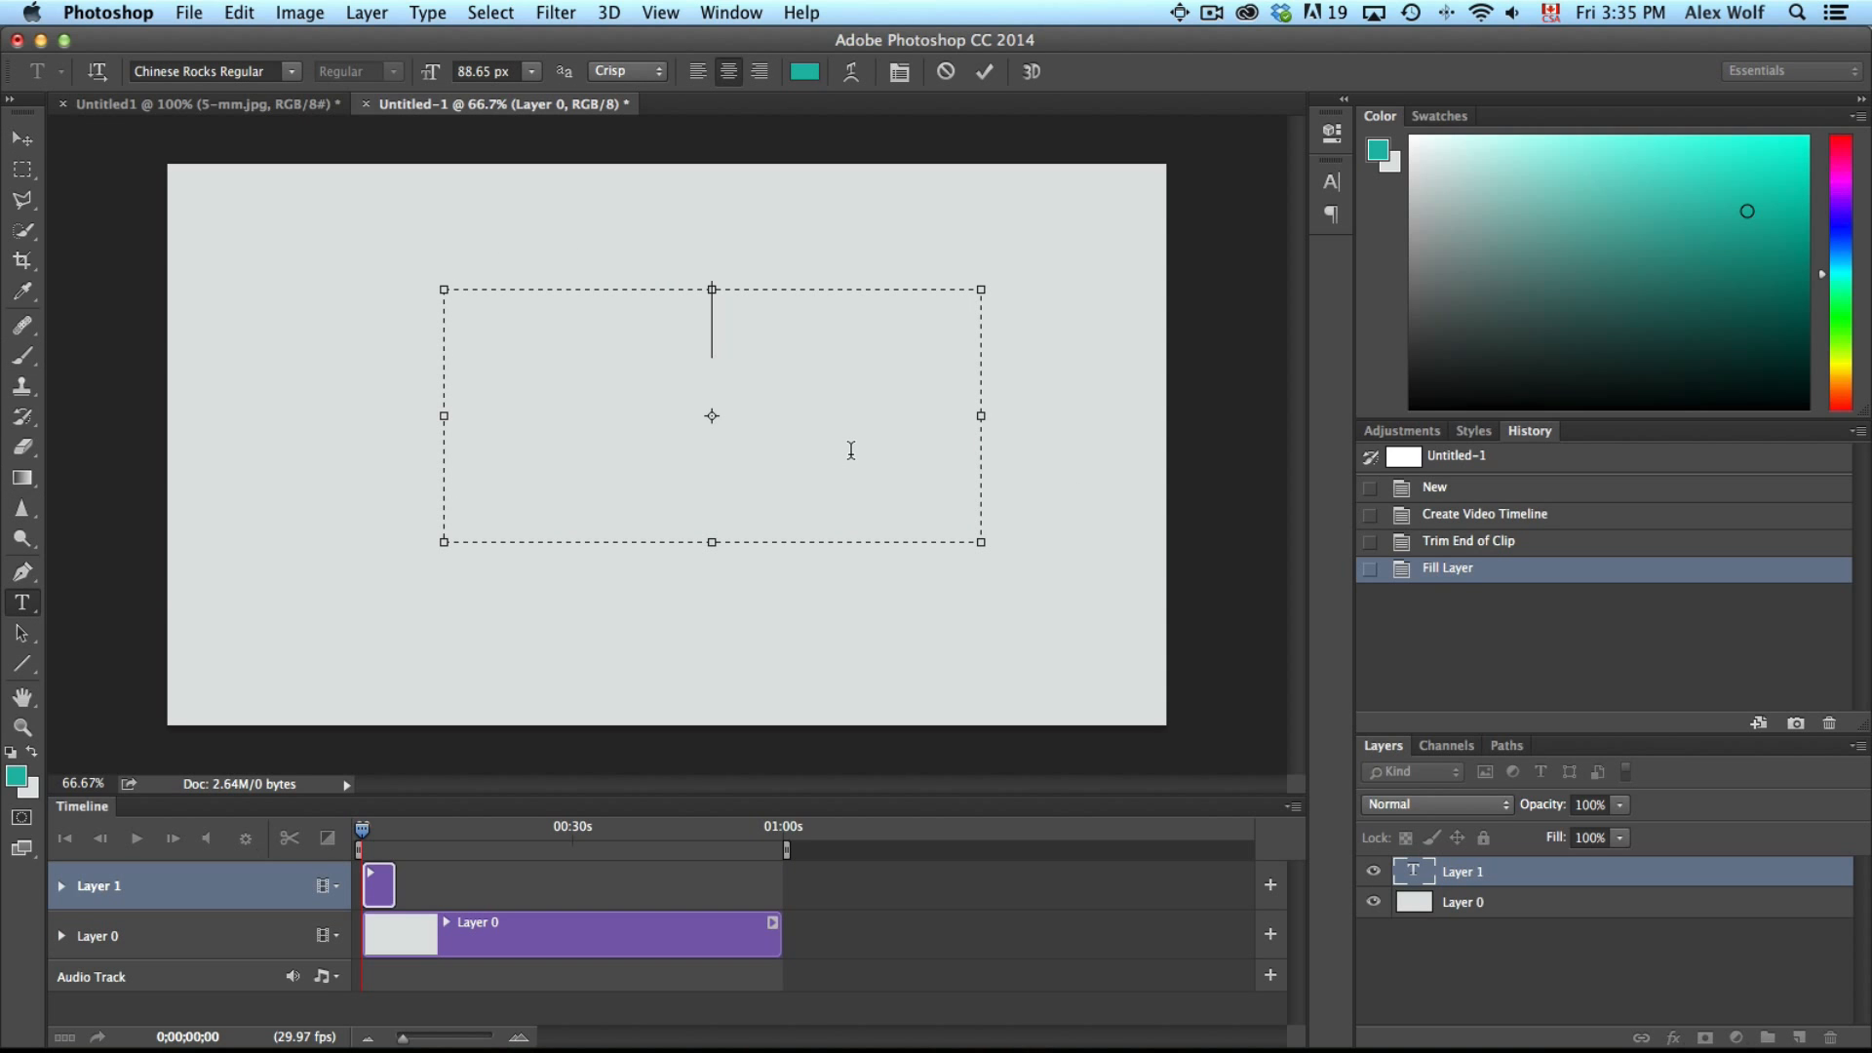
type("HELLO ")
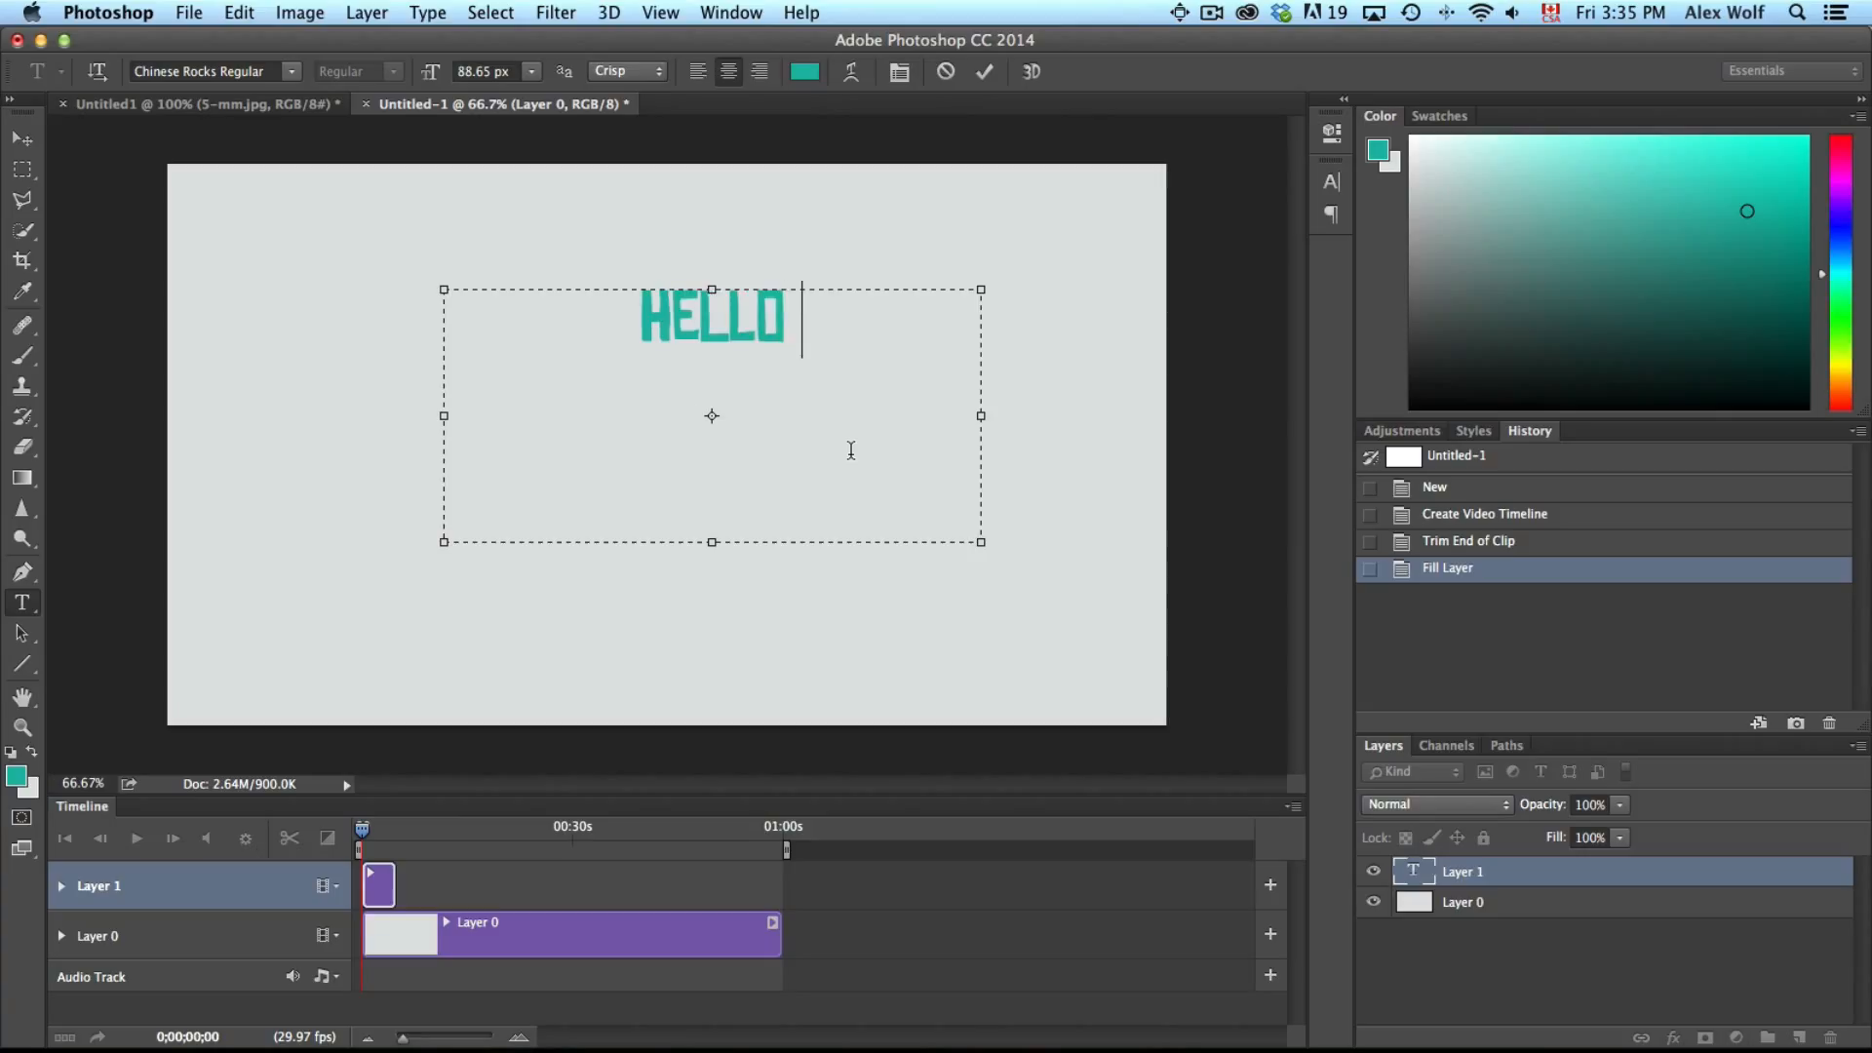
type("THERE")
Select all the text and change its colour to dark gray
key("super+a")
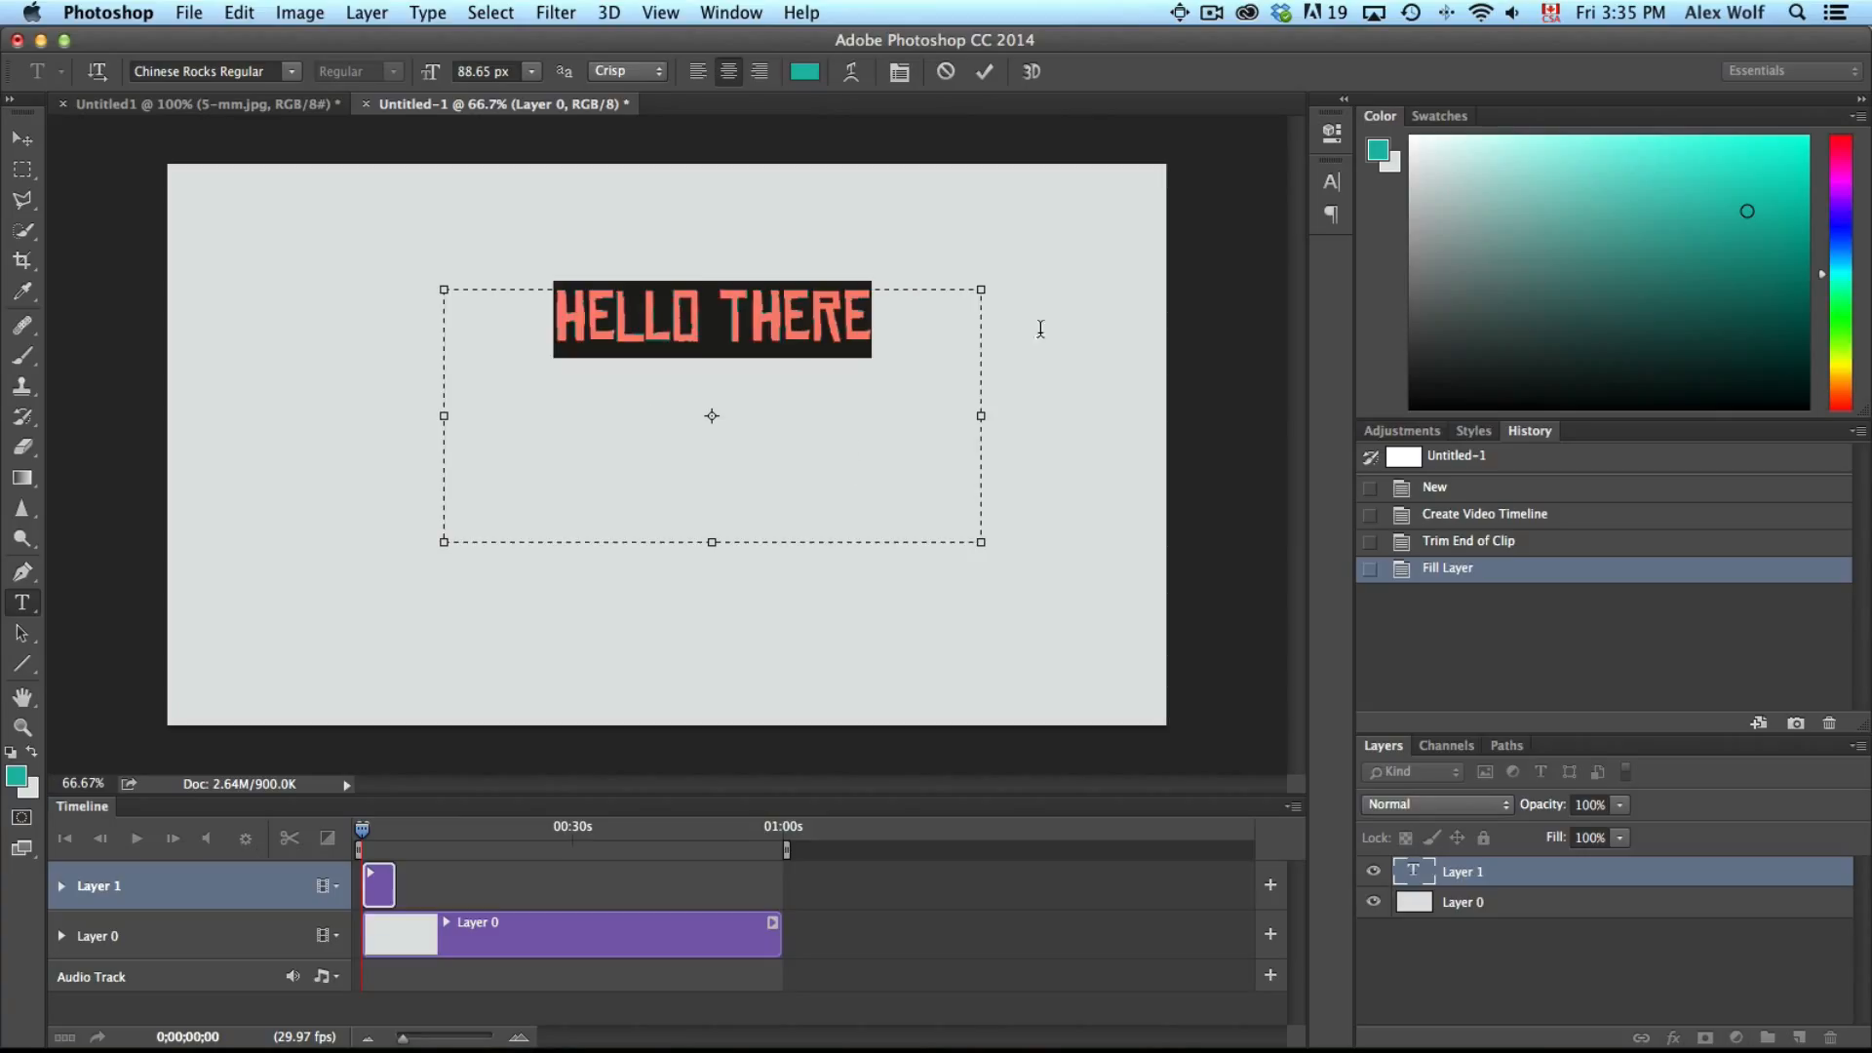
left_click(804, 71)
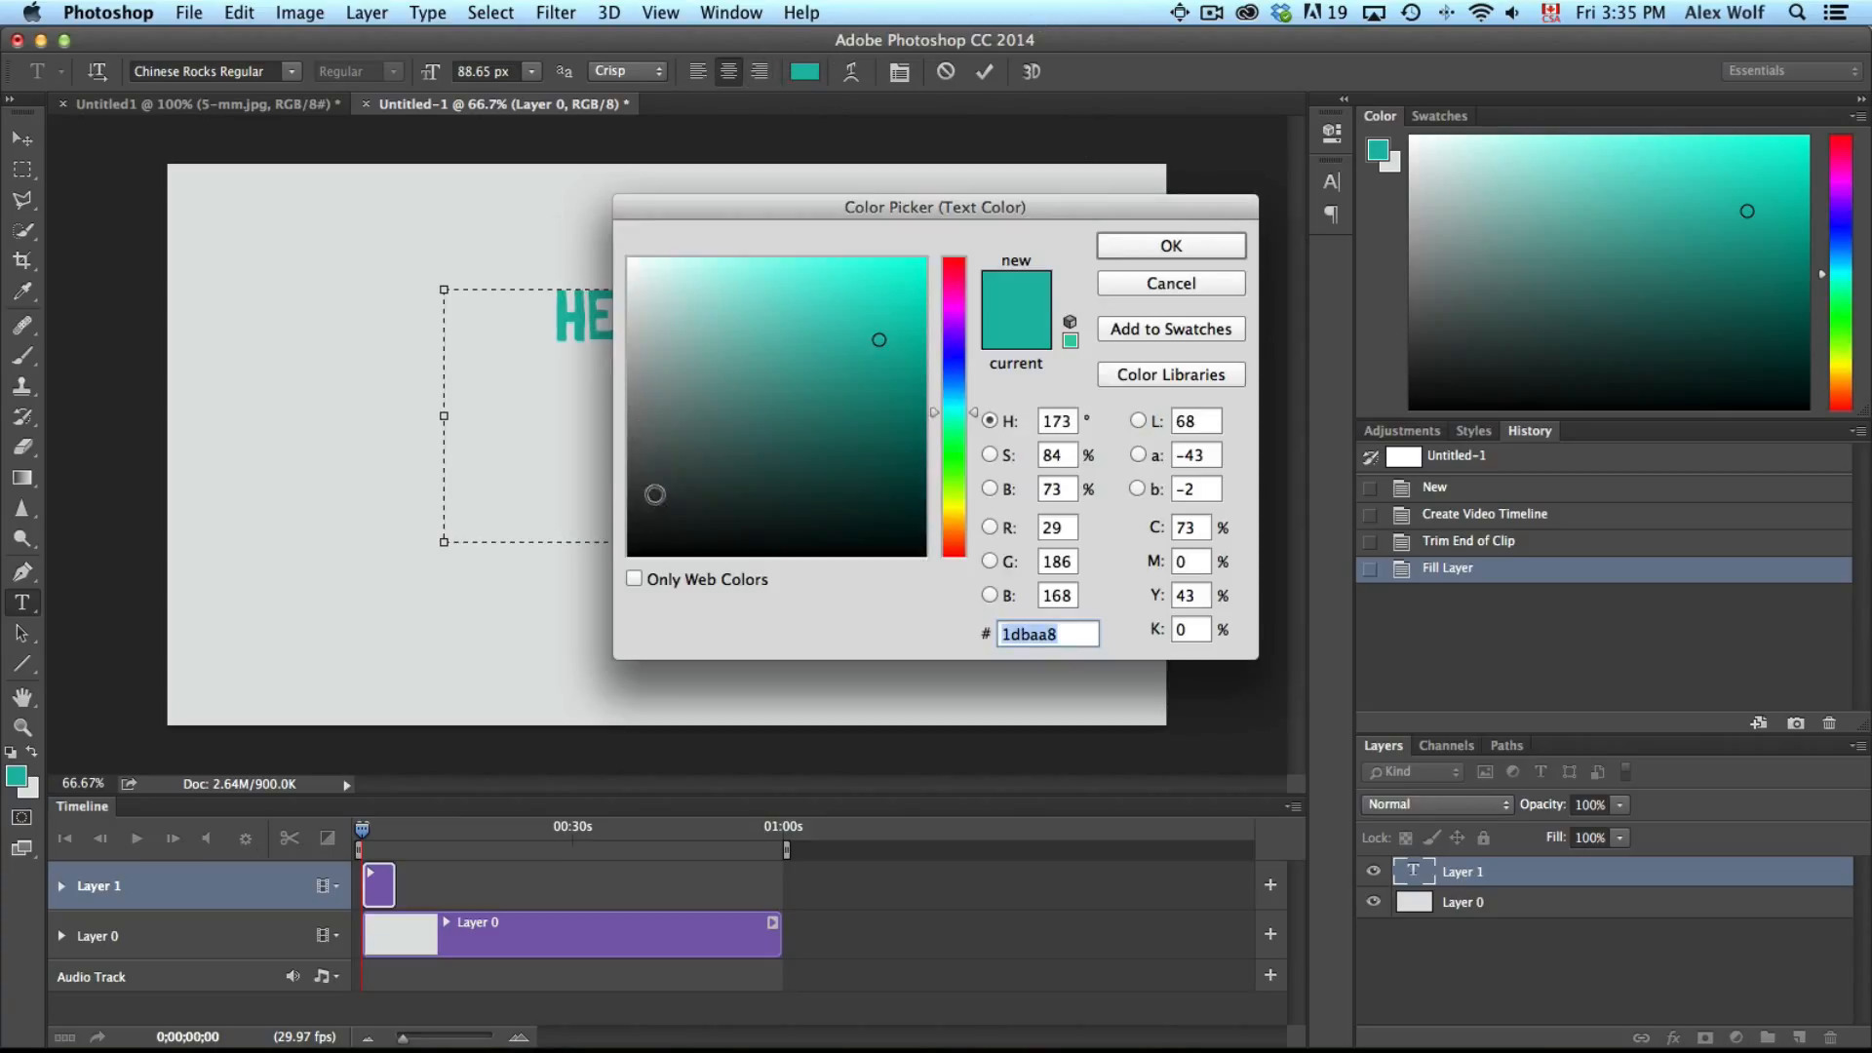
left_click(631, 492)
left_click(1144, 243)
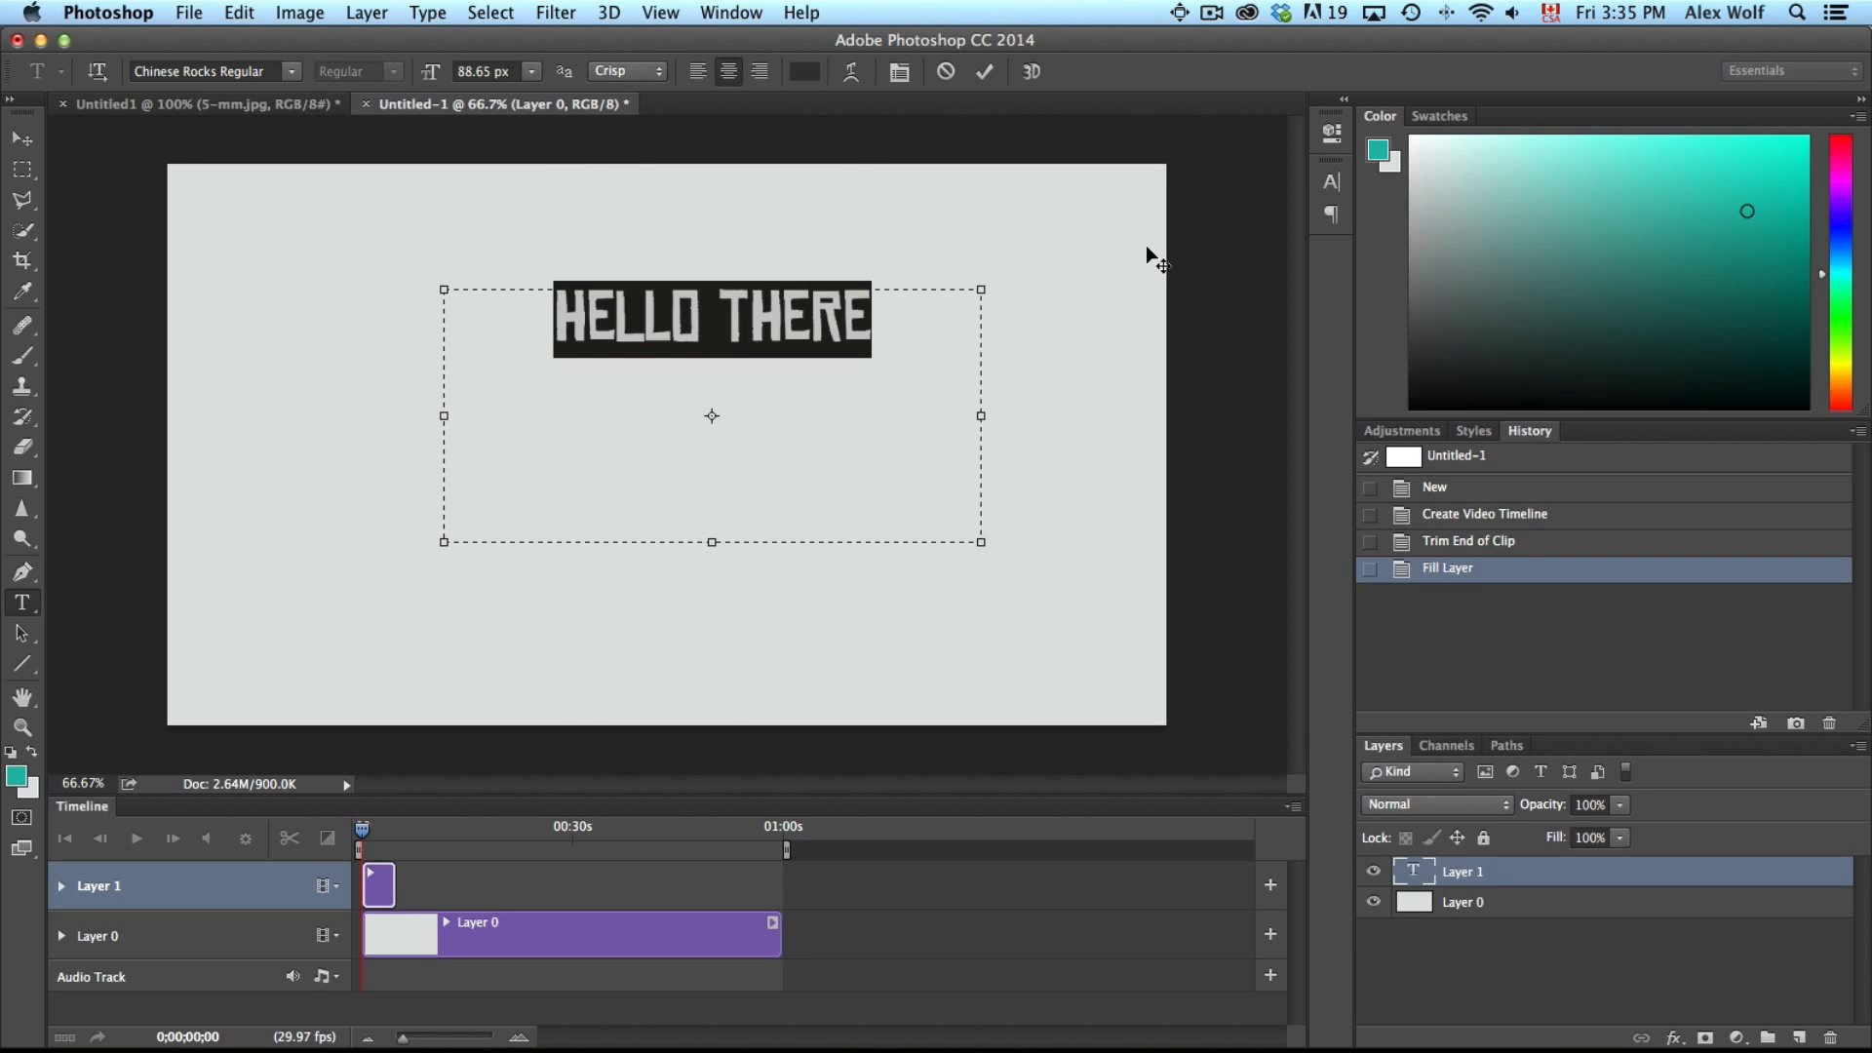
Shrink the text box to fit the text and commit the type layer
left_click_drag(712, 540, 714, 365)
left_click_drag(442, 325, 495, 324)
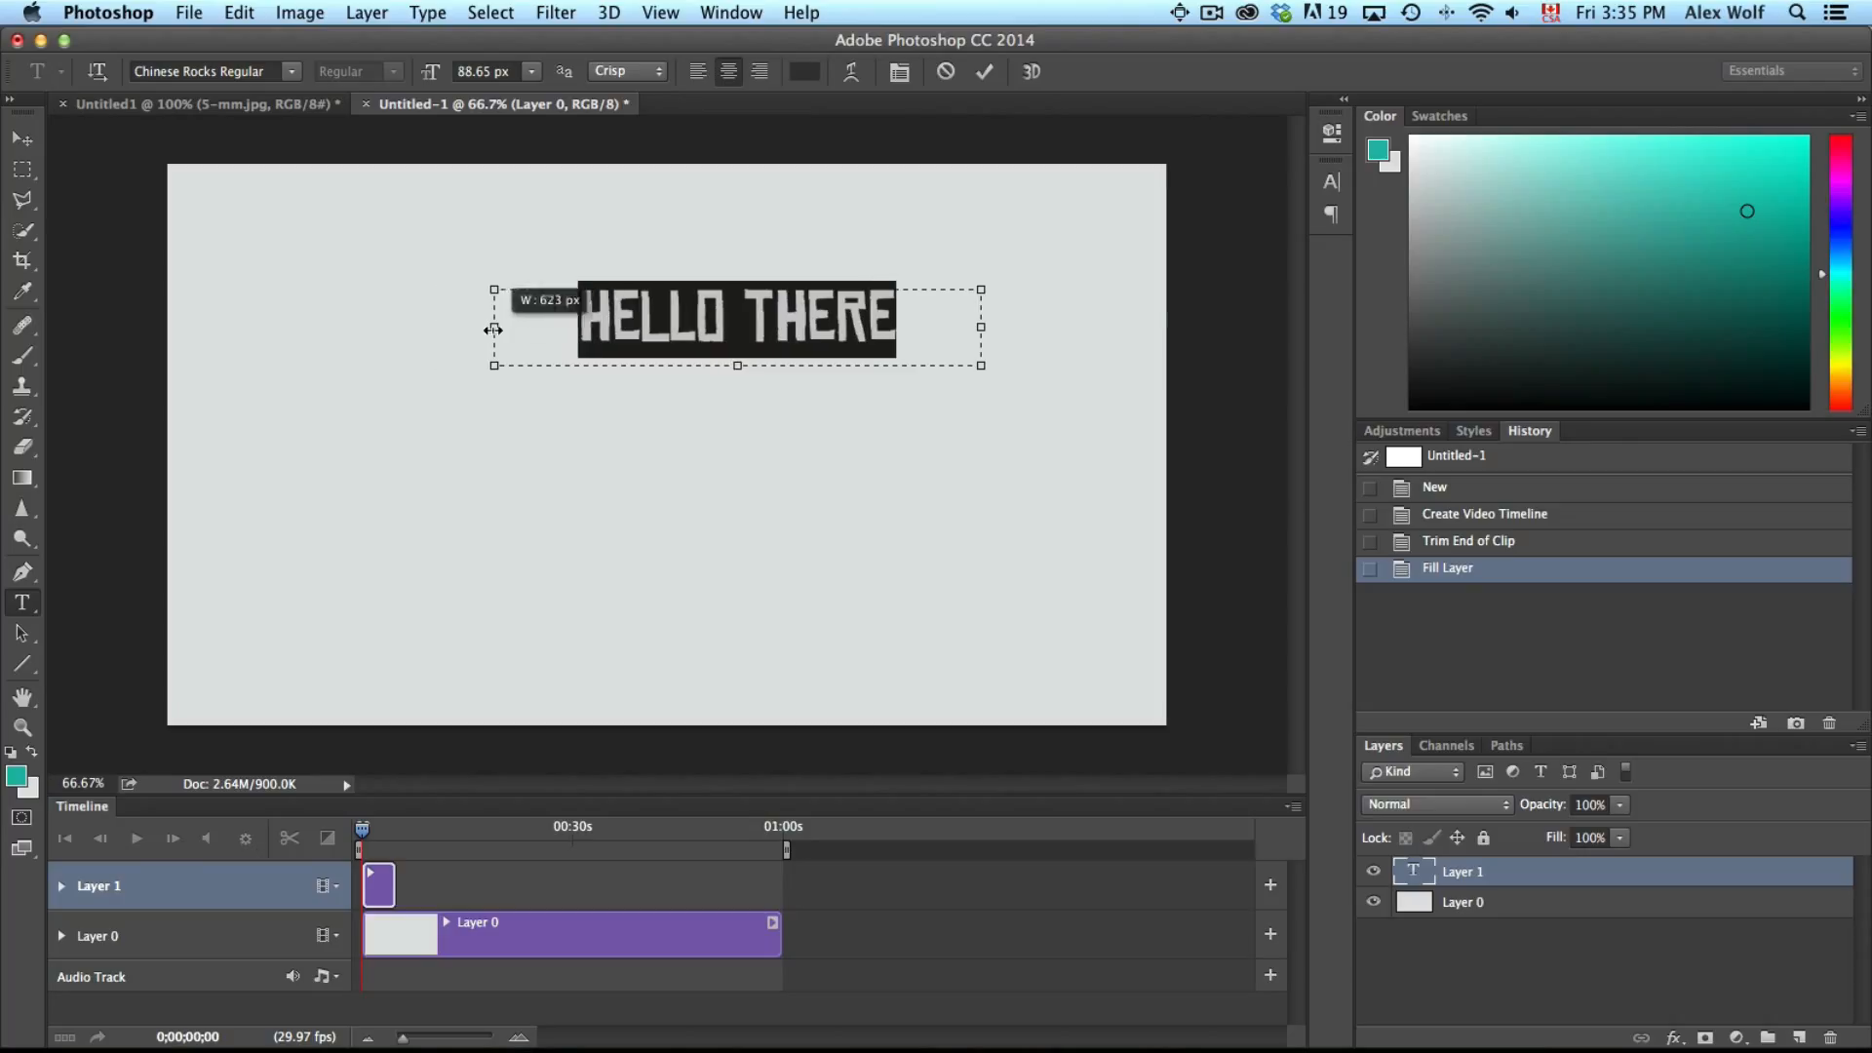
left_click(21, 138)
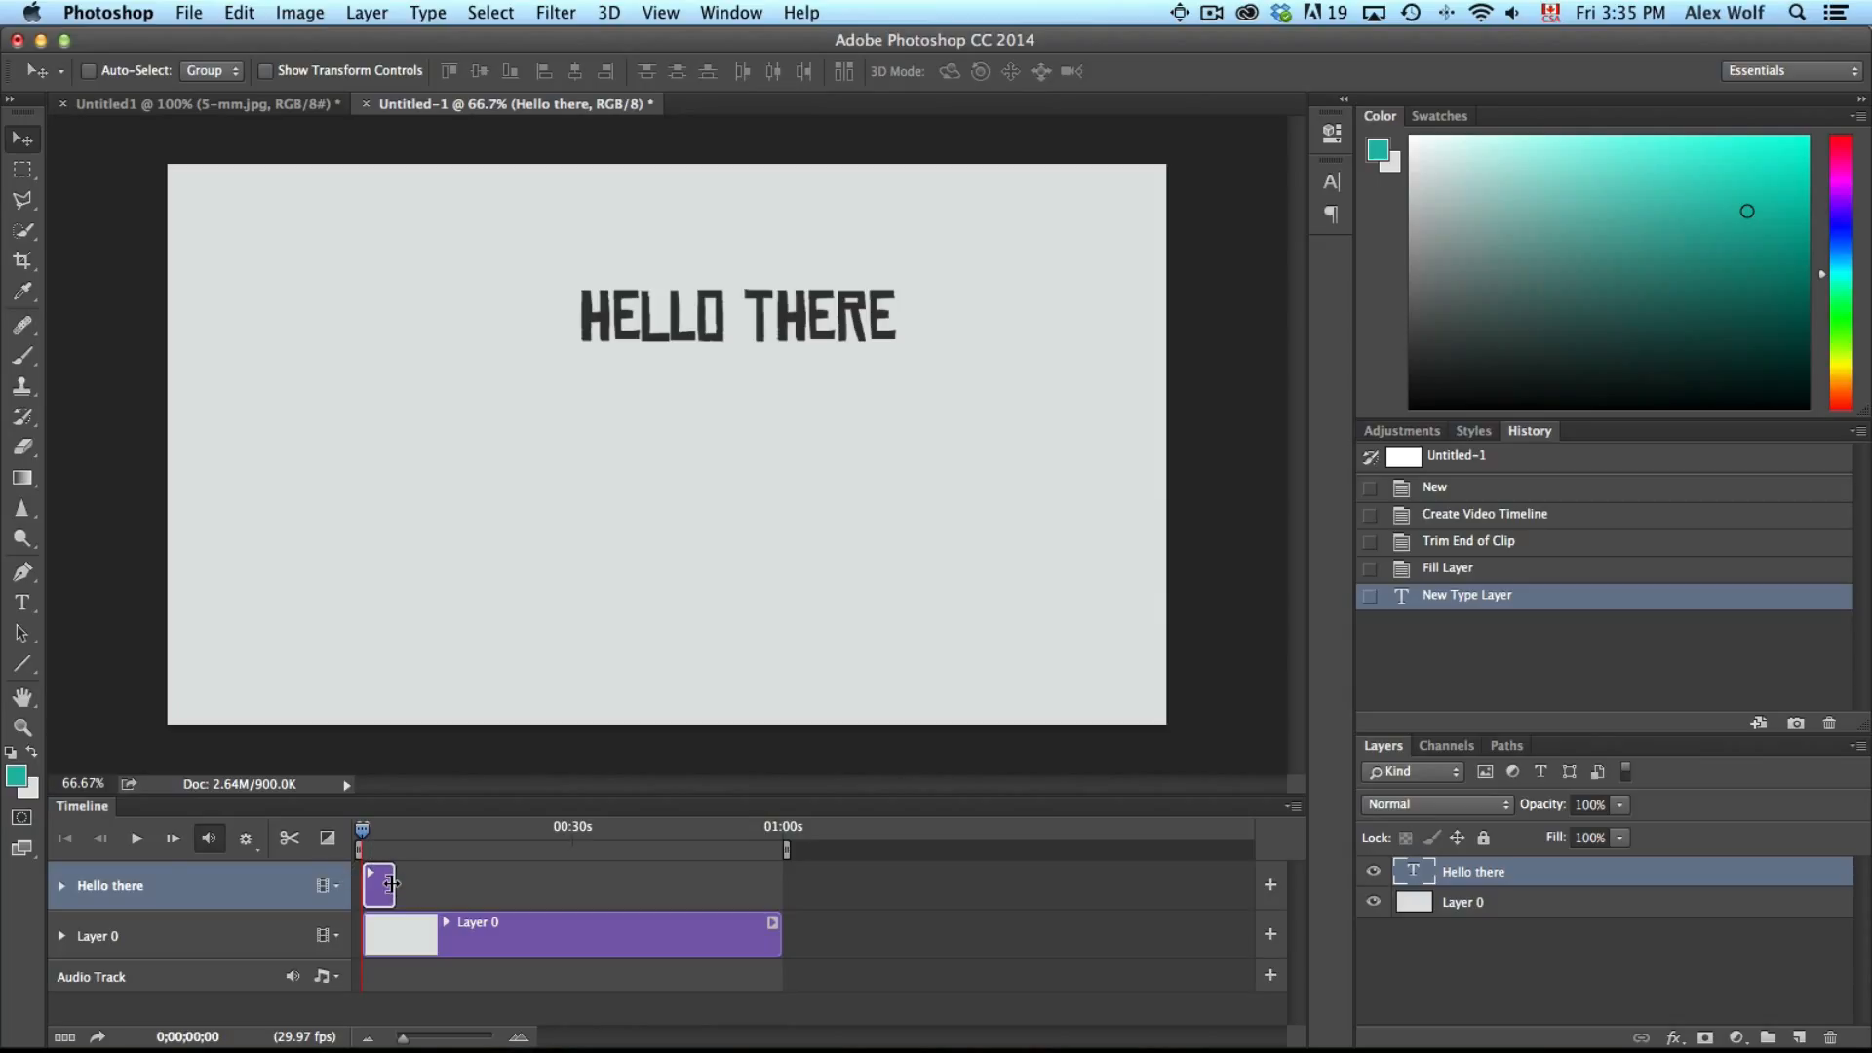
Trim the Hello there clip and extend it to end around 36 seconds, previewing playback
mouse_move(391, 885)
left_mouse_down()
mouse_move(576, 886)
mouse_move(379, 886)
left_mouse_up()
key("space")
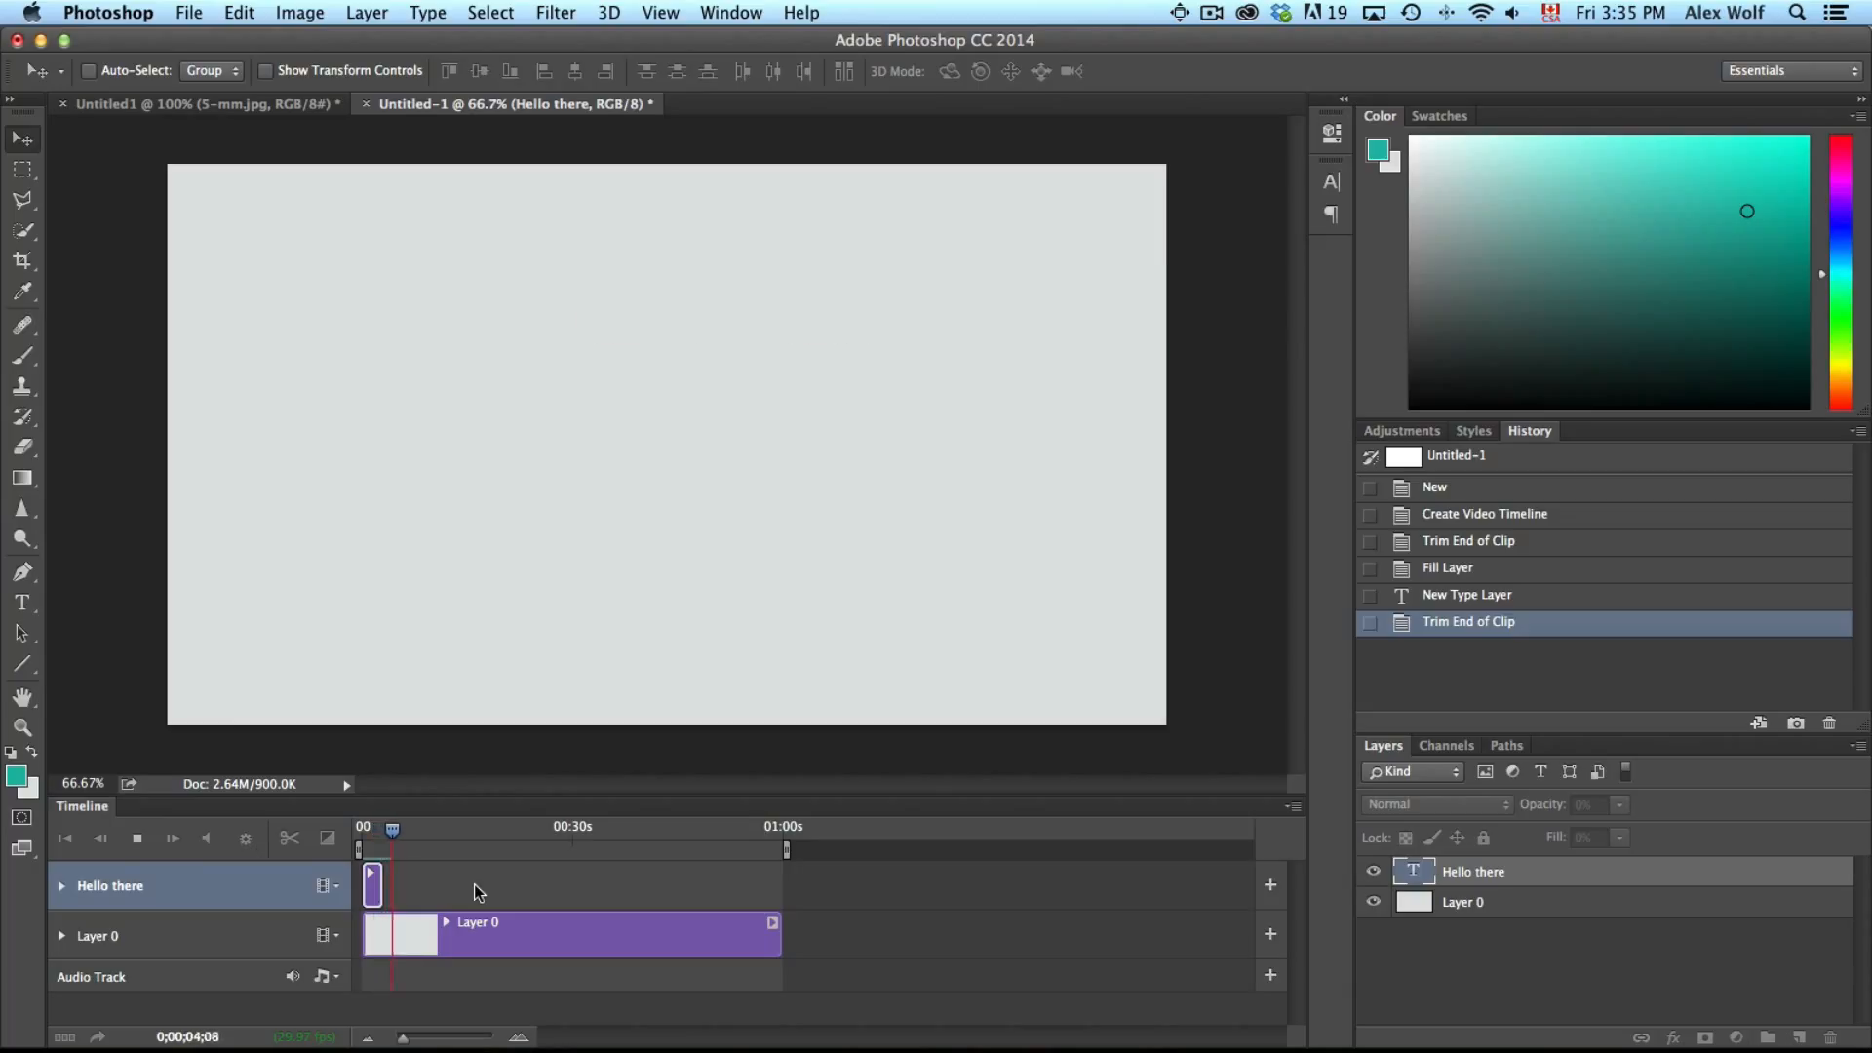
key("space")
left_click_drag(380, 886, 617, 889)
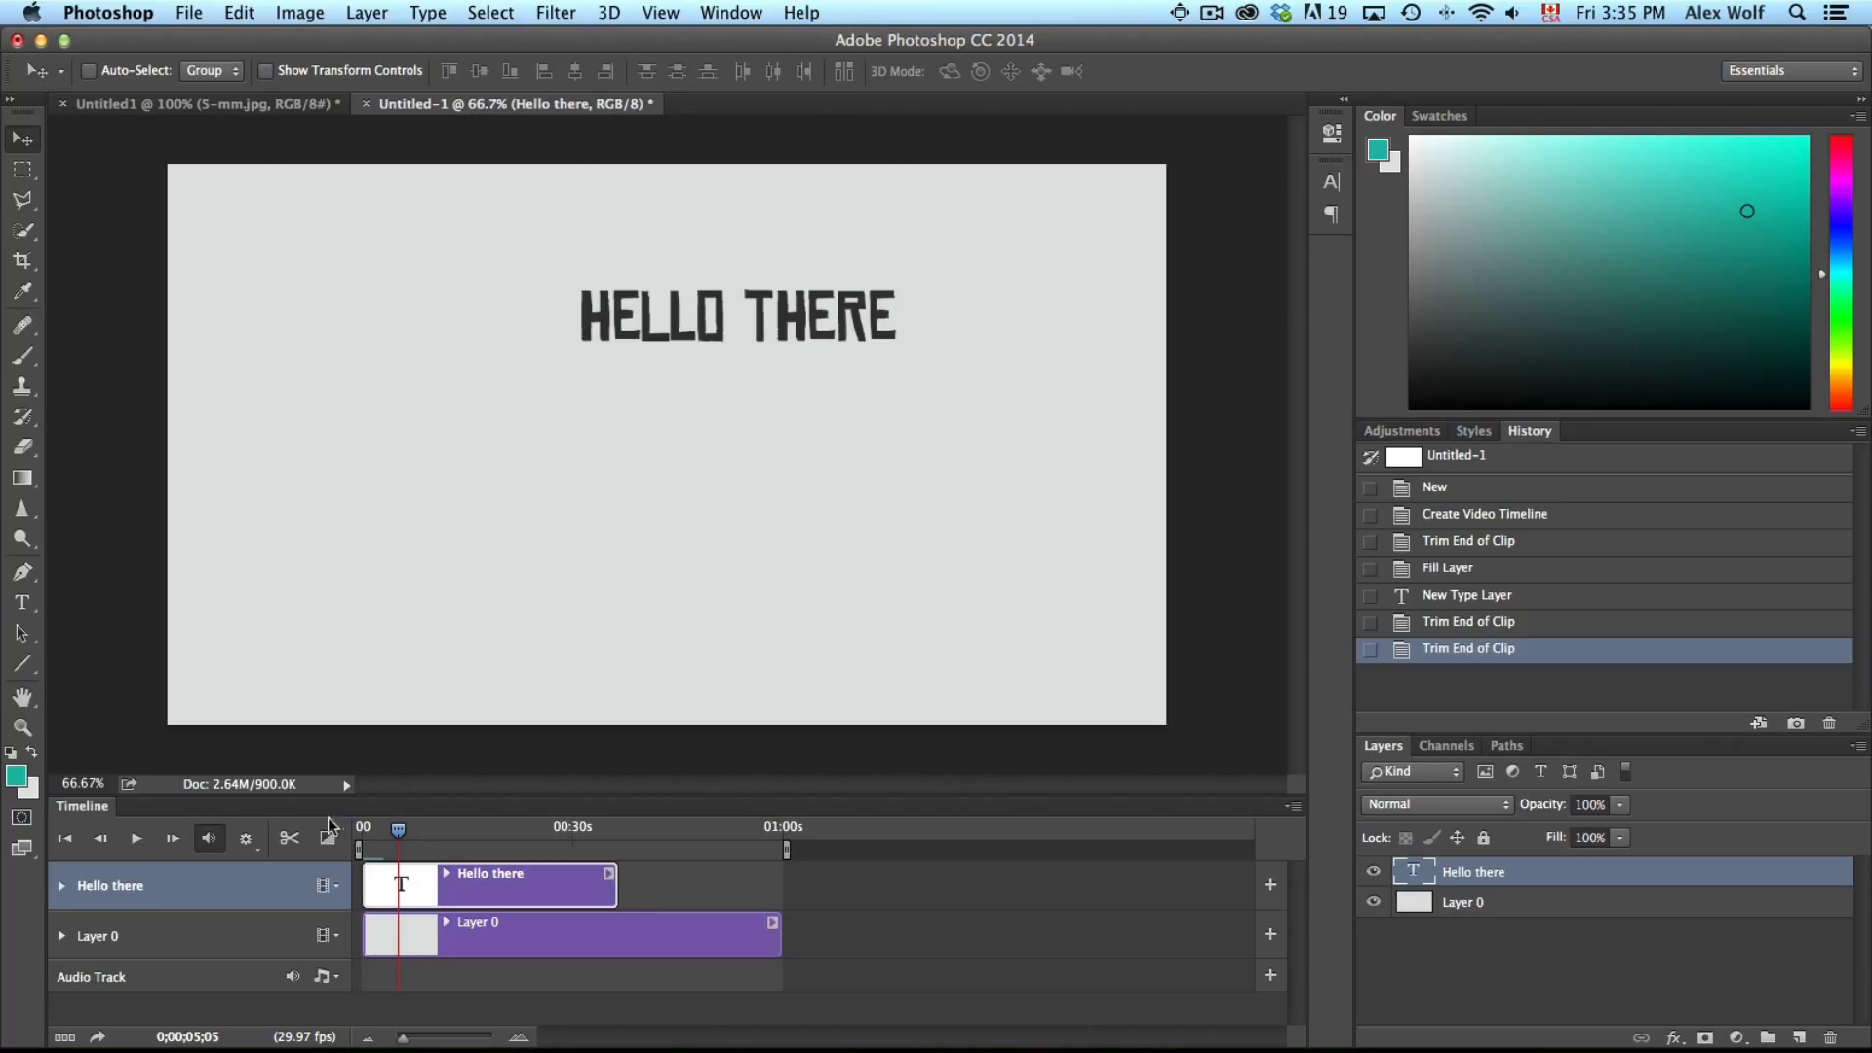
left_click_drag(399, 830, 460, 831)
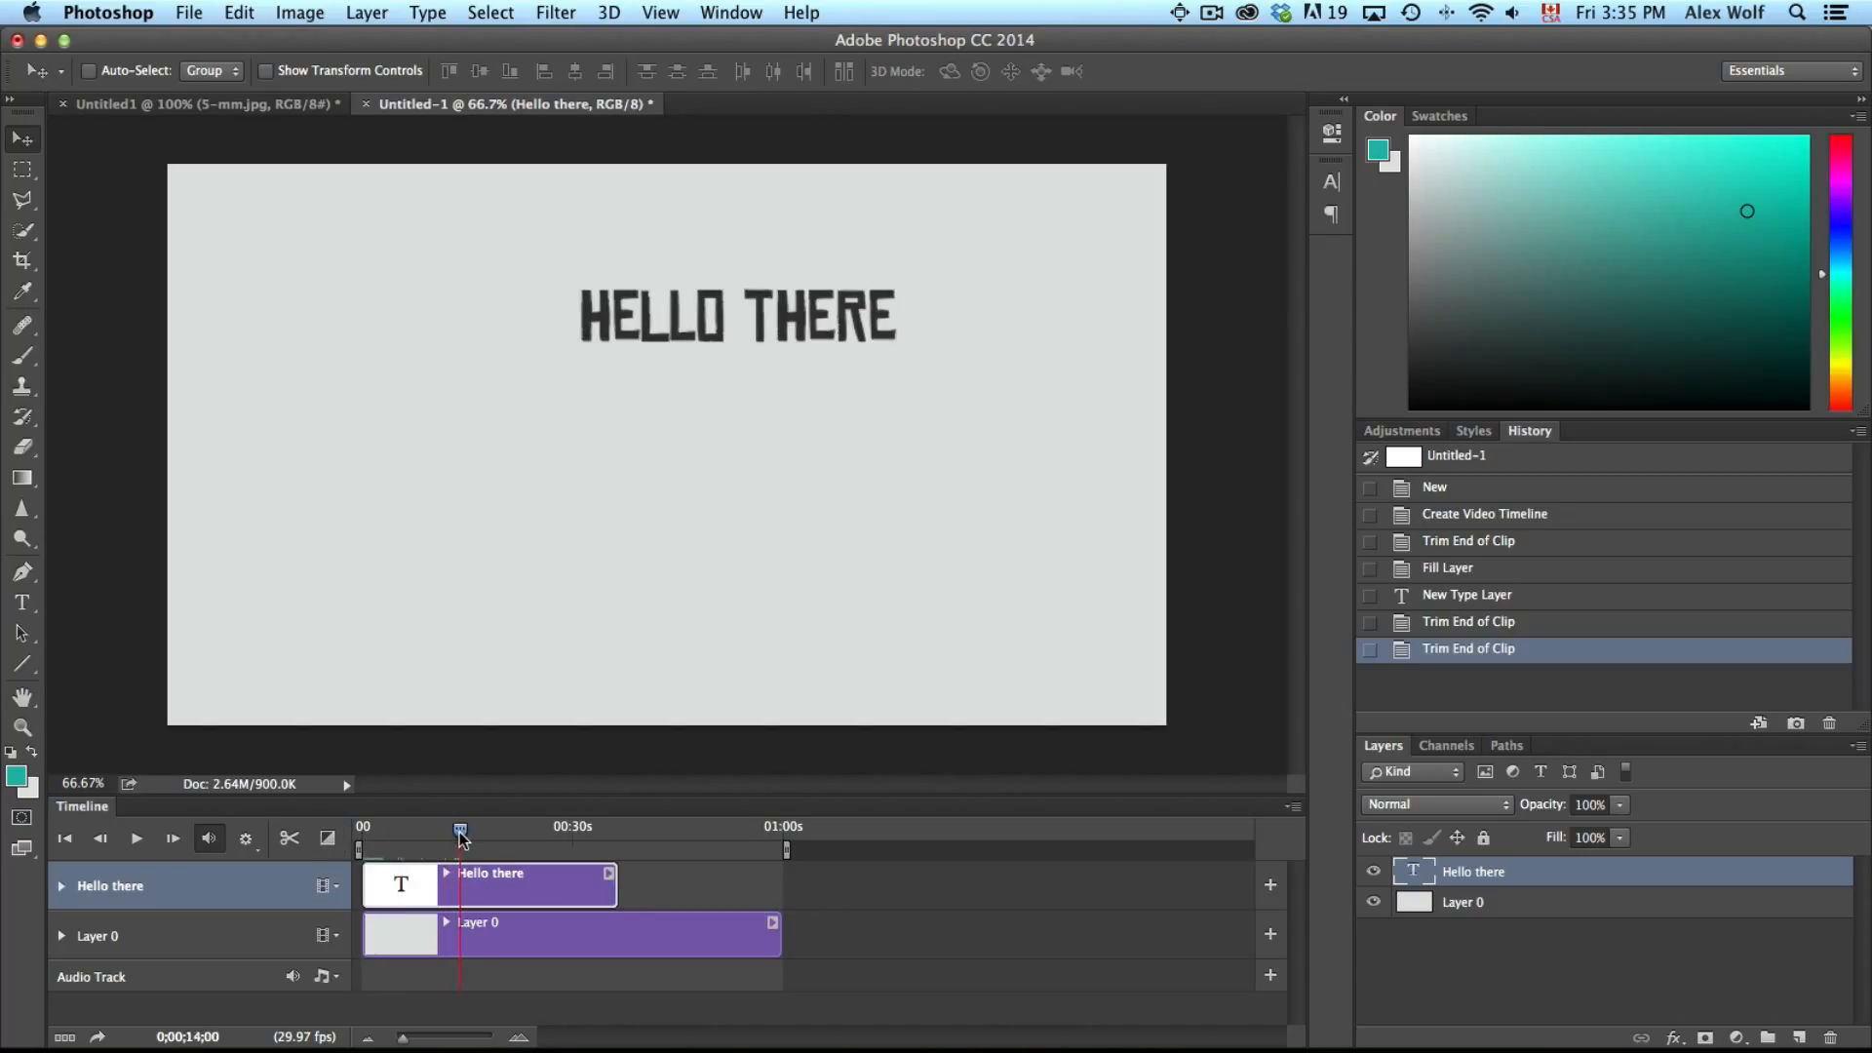
left_click(290, 840)
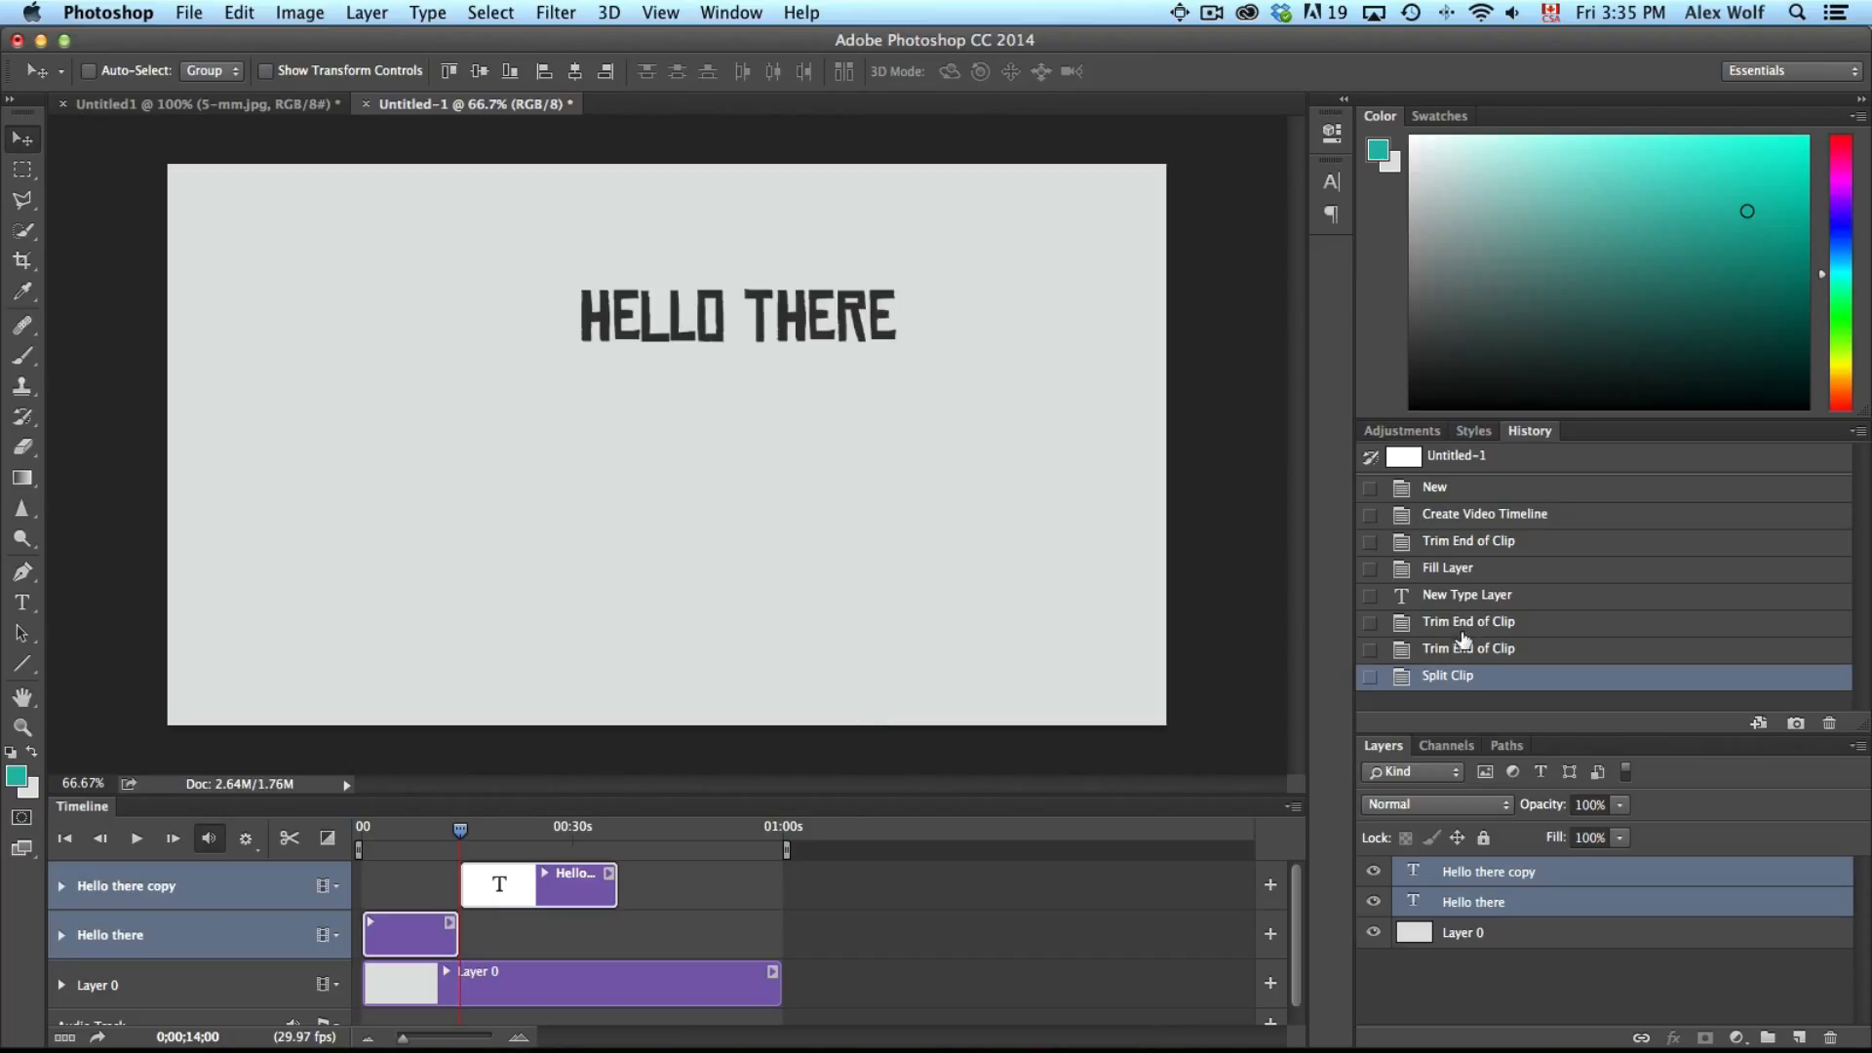
left_click(1456, 649)
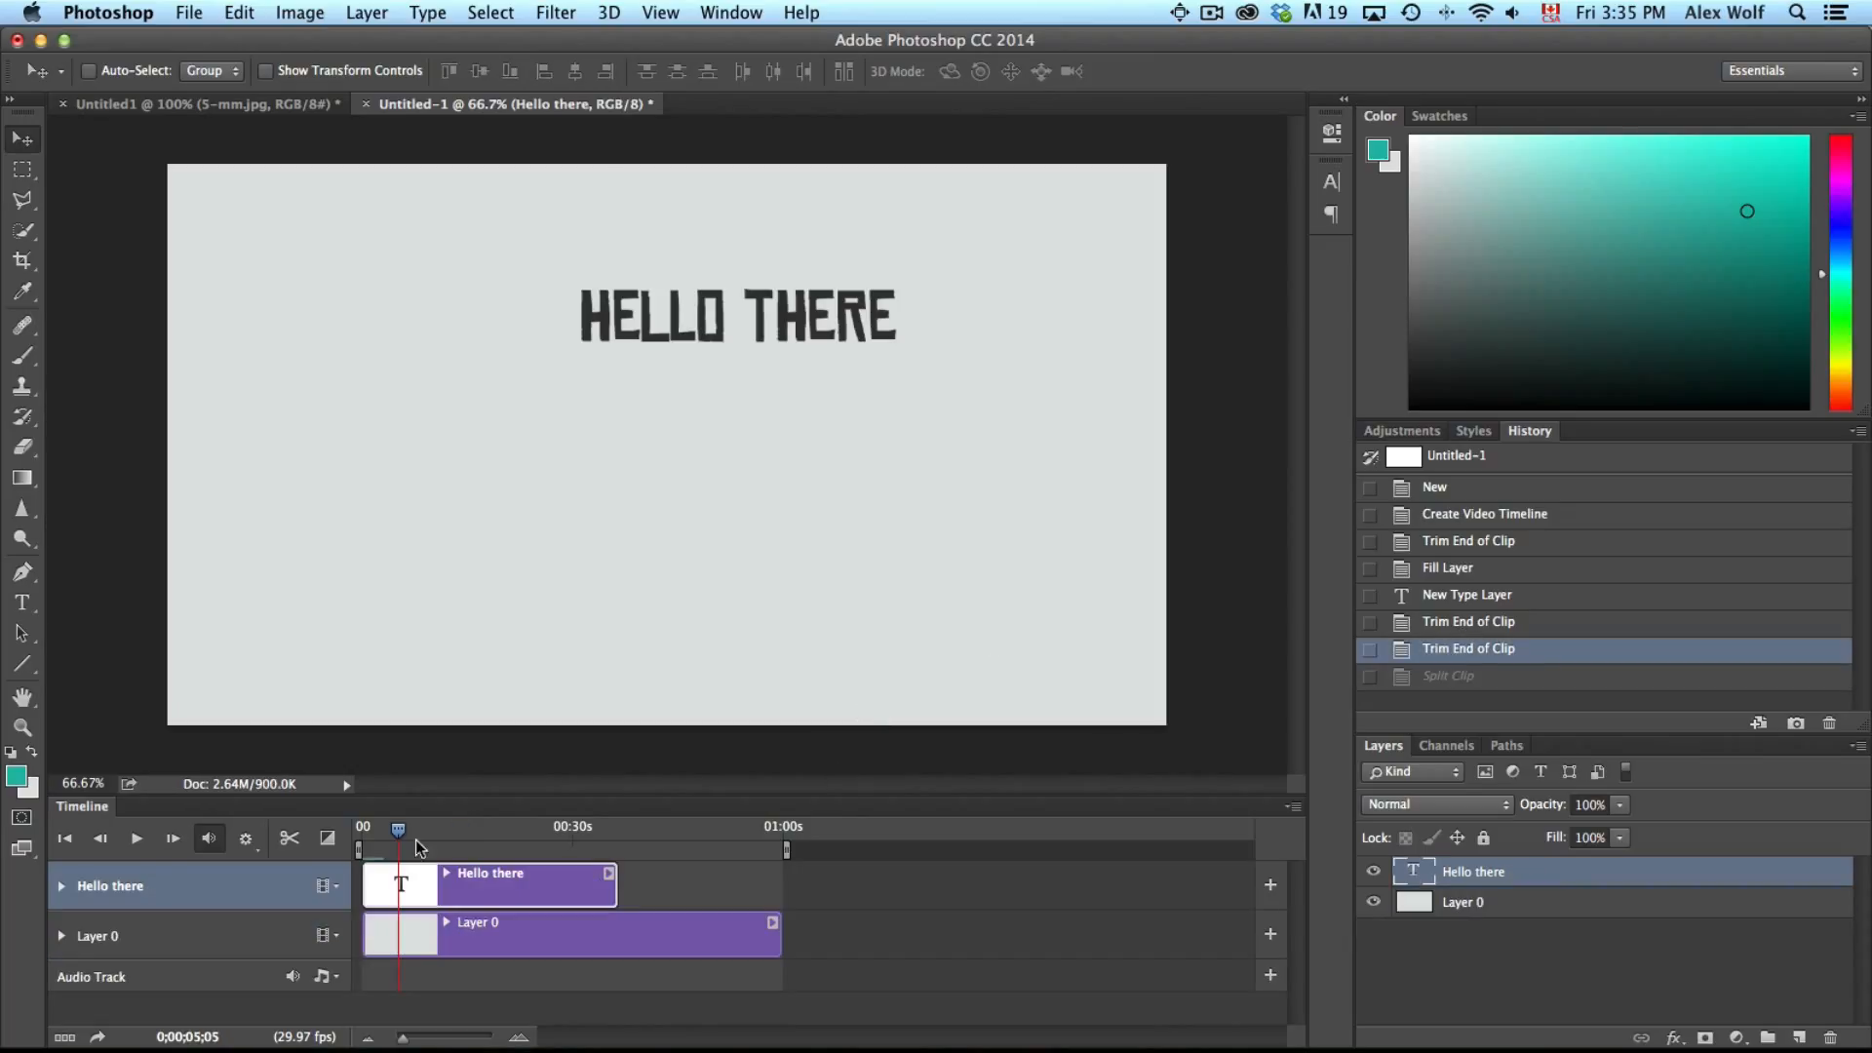
Add a 1 s Fade transition to the end of the Hello there clip
left_click_drag(396, 827, 531, 840)
left_click(328, 841)
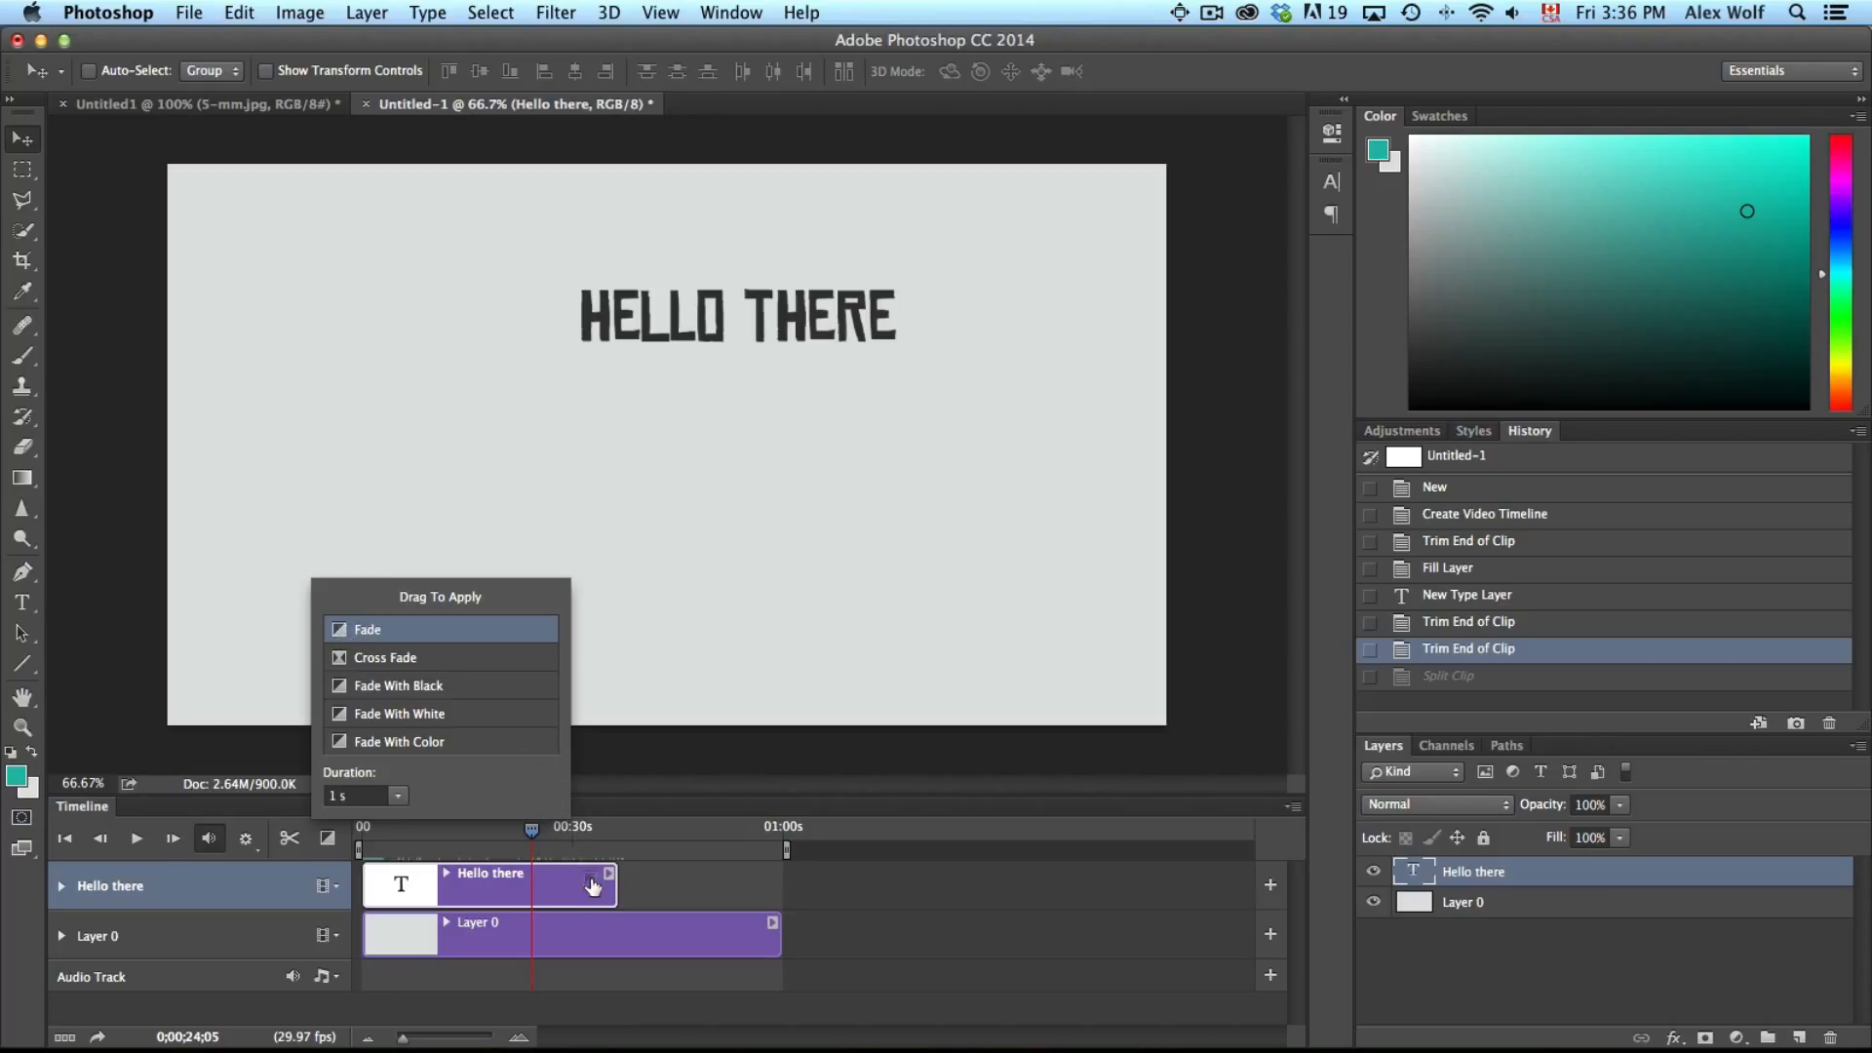
left_click_drag(605, 905, 605, 905)
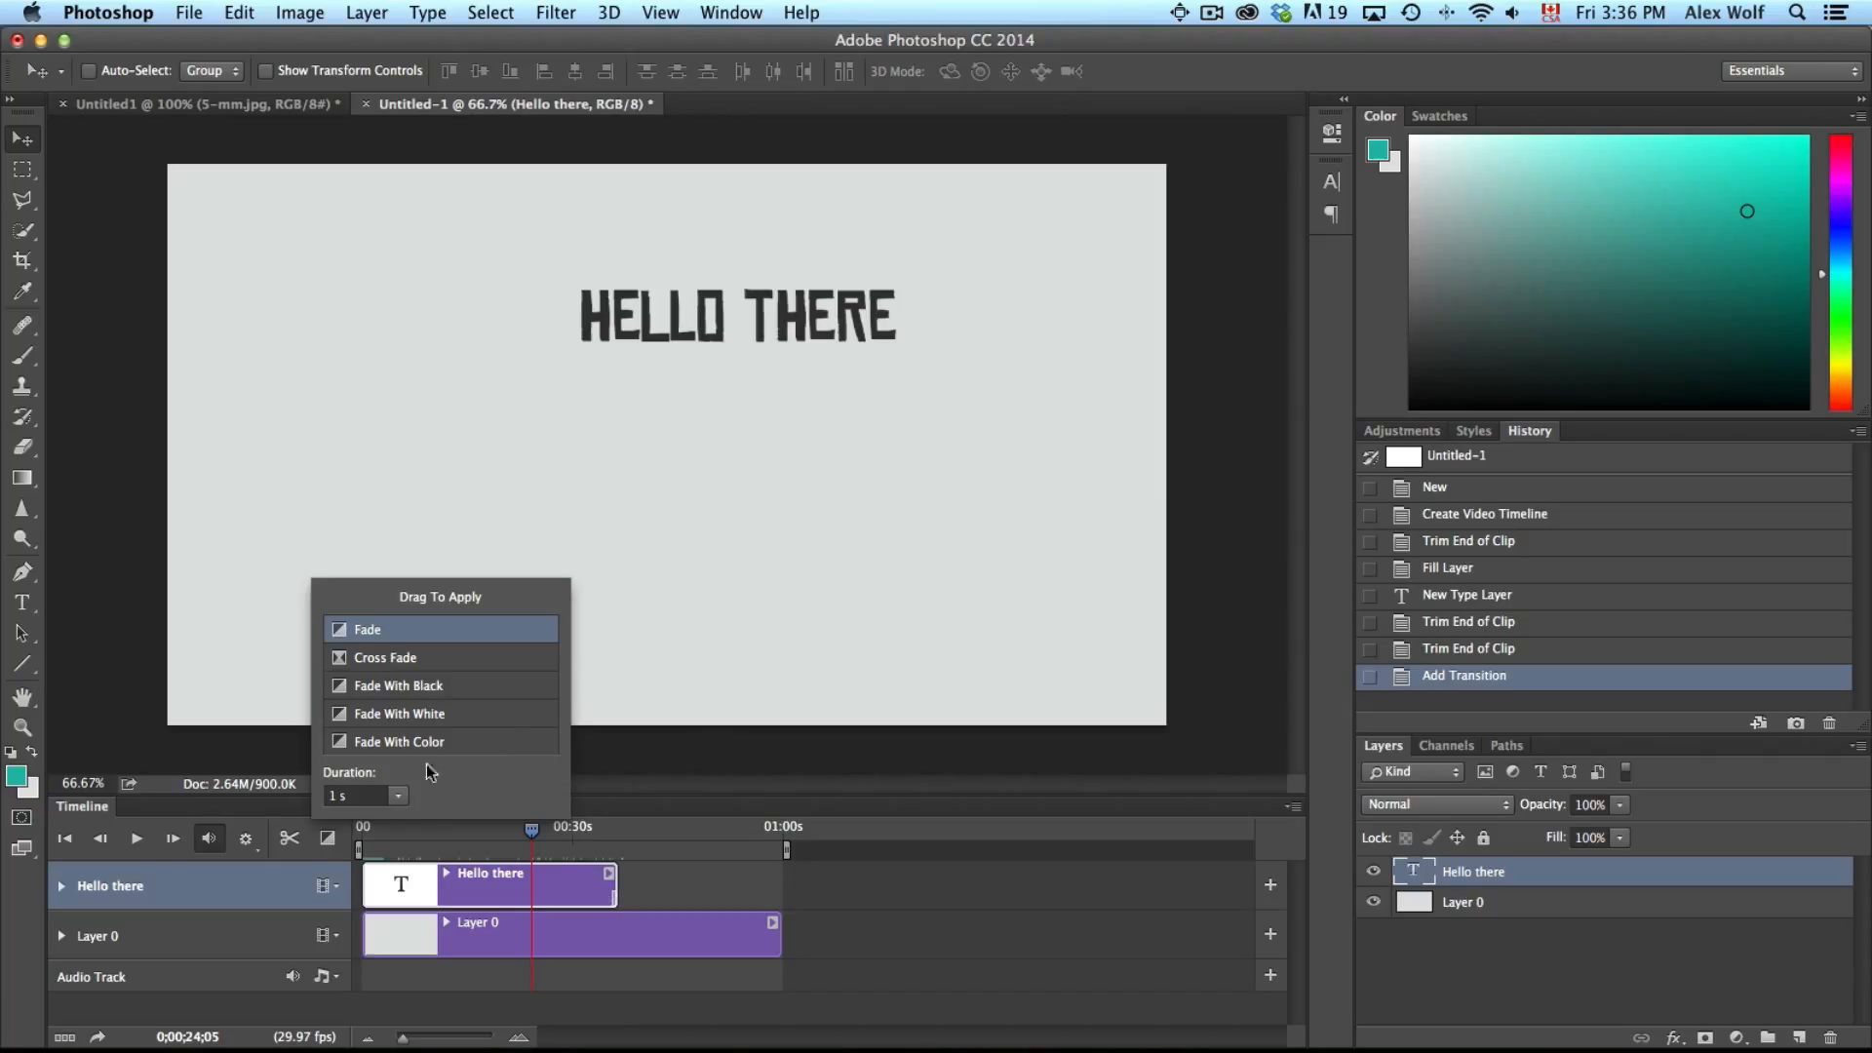
left_click(337, 844)
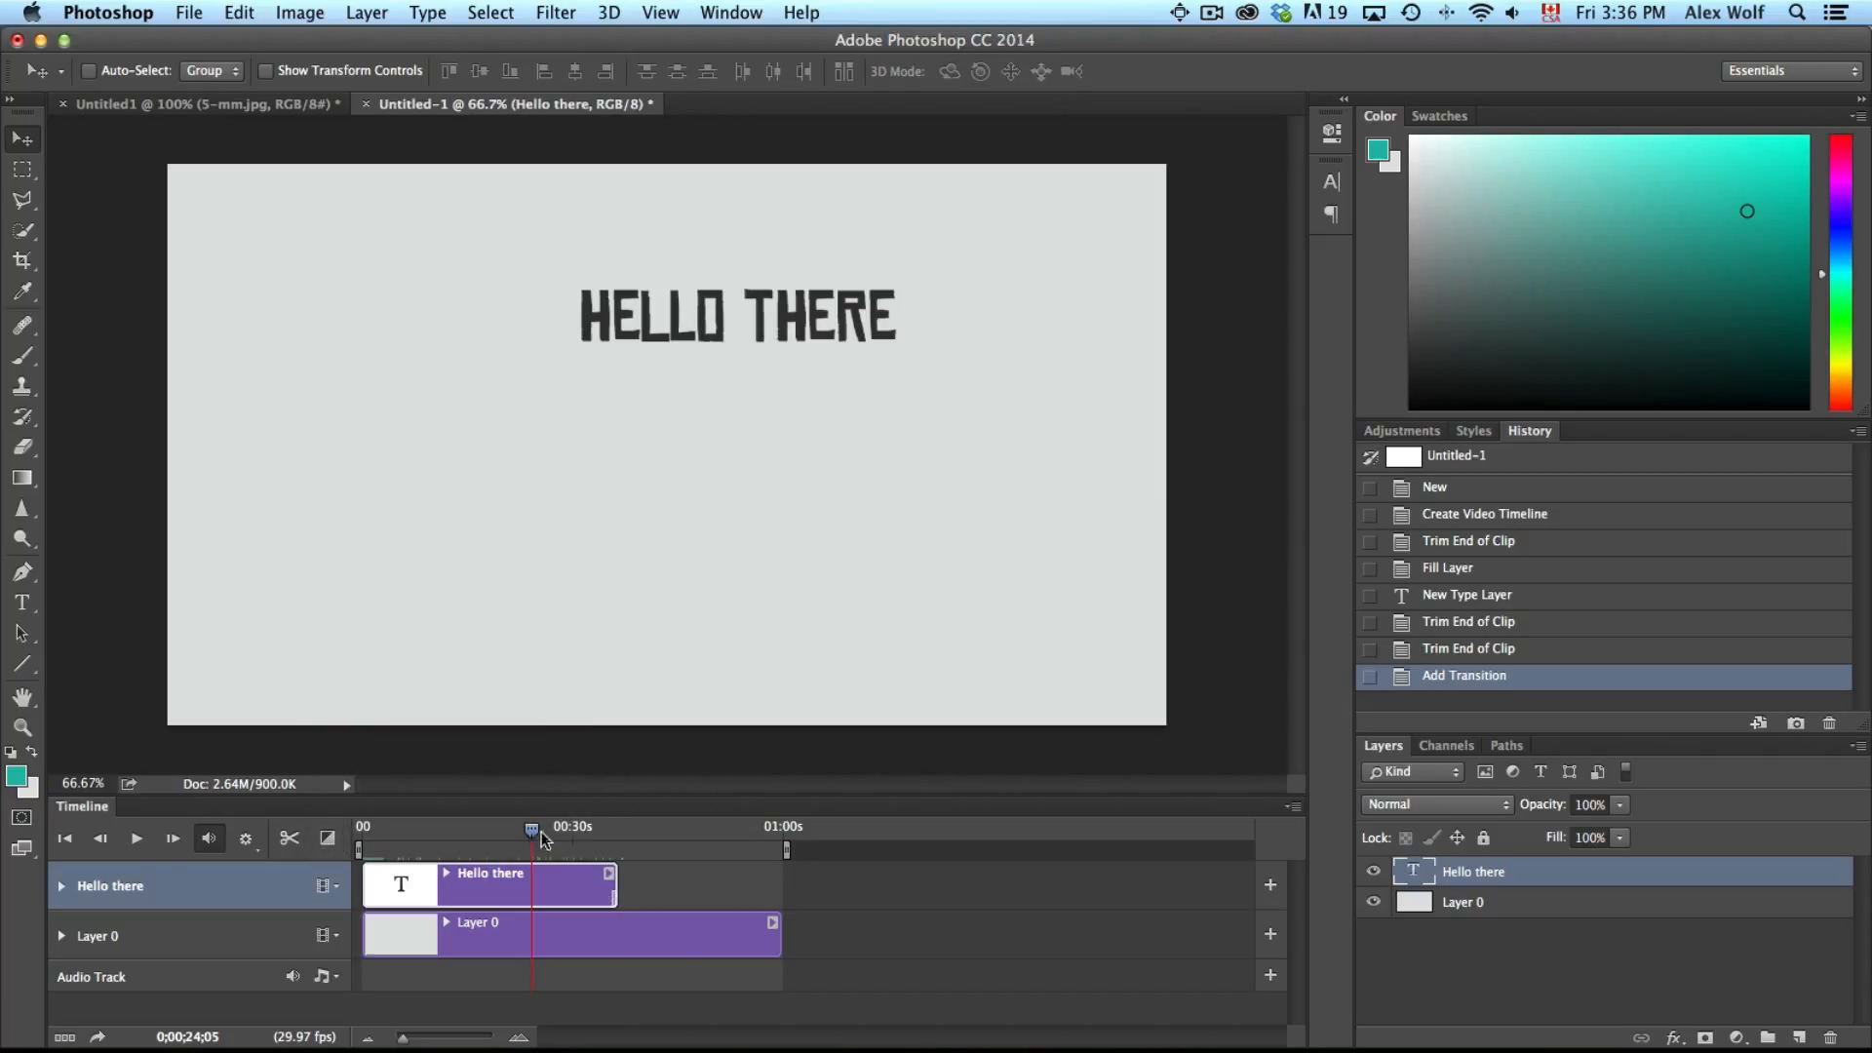
Preview the fade at the end of the text clip and return the playhead to the start
left_click_drag(533, 832, 604, 832)
key("space")
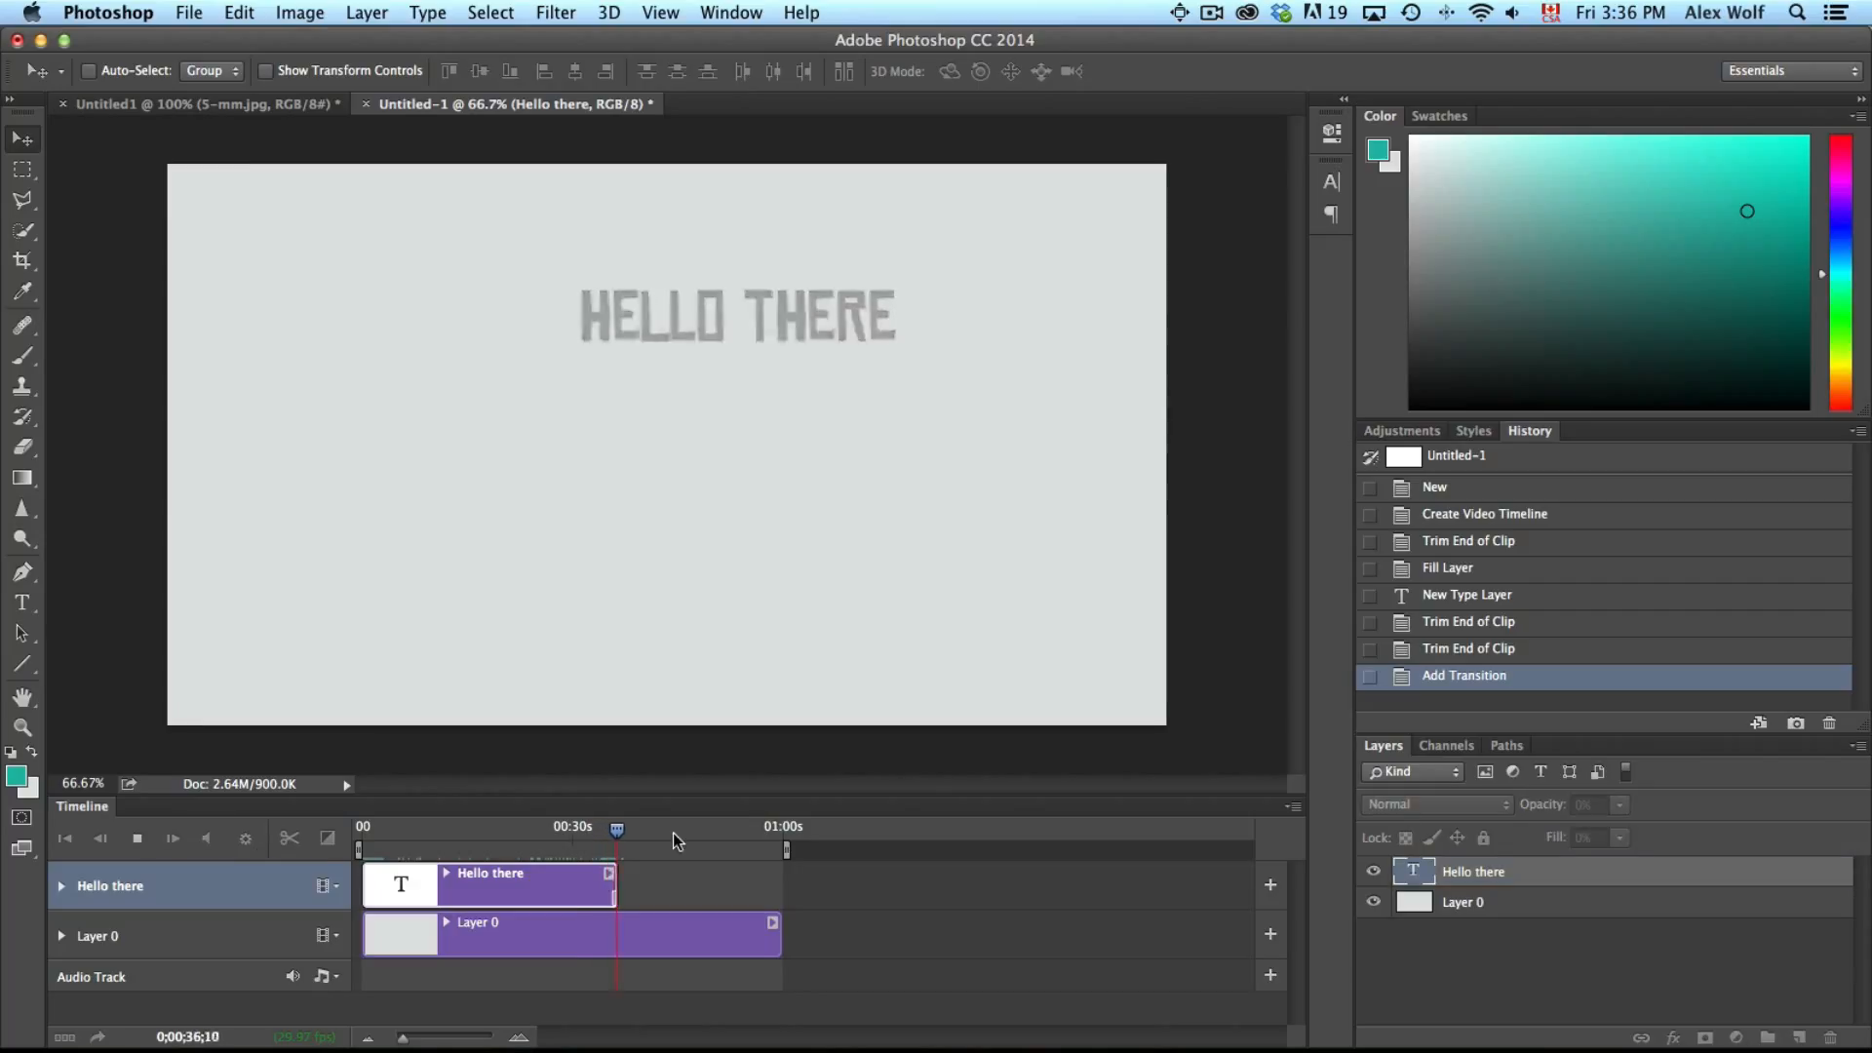
key("space")
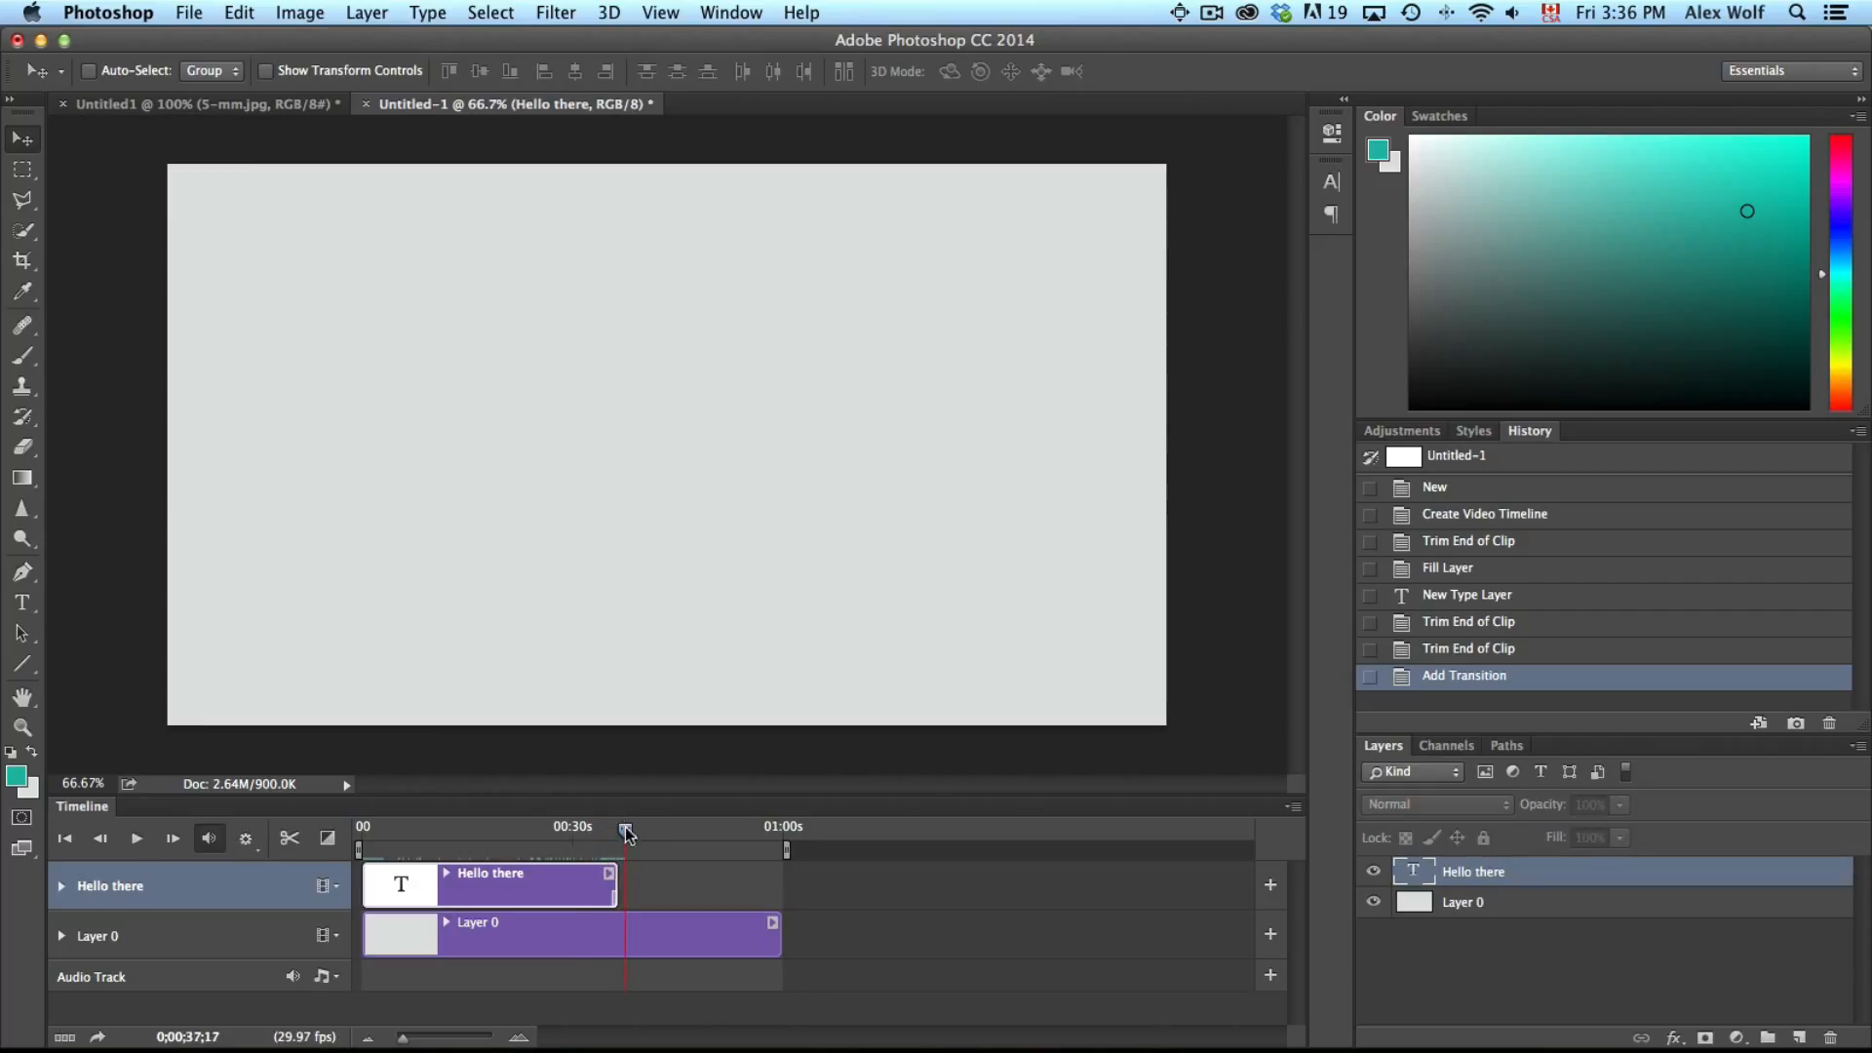
left_click_drag(626, 832, 317, 840)
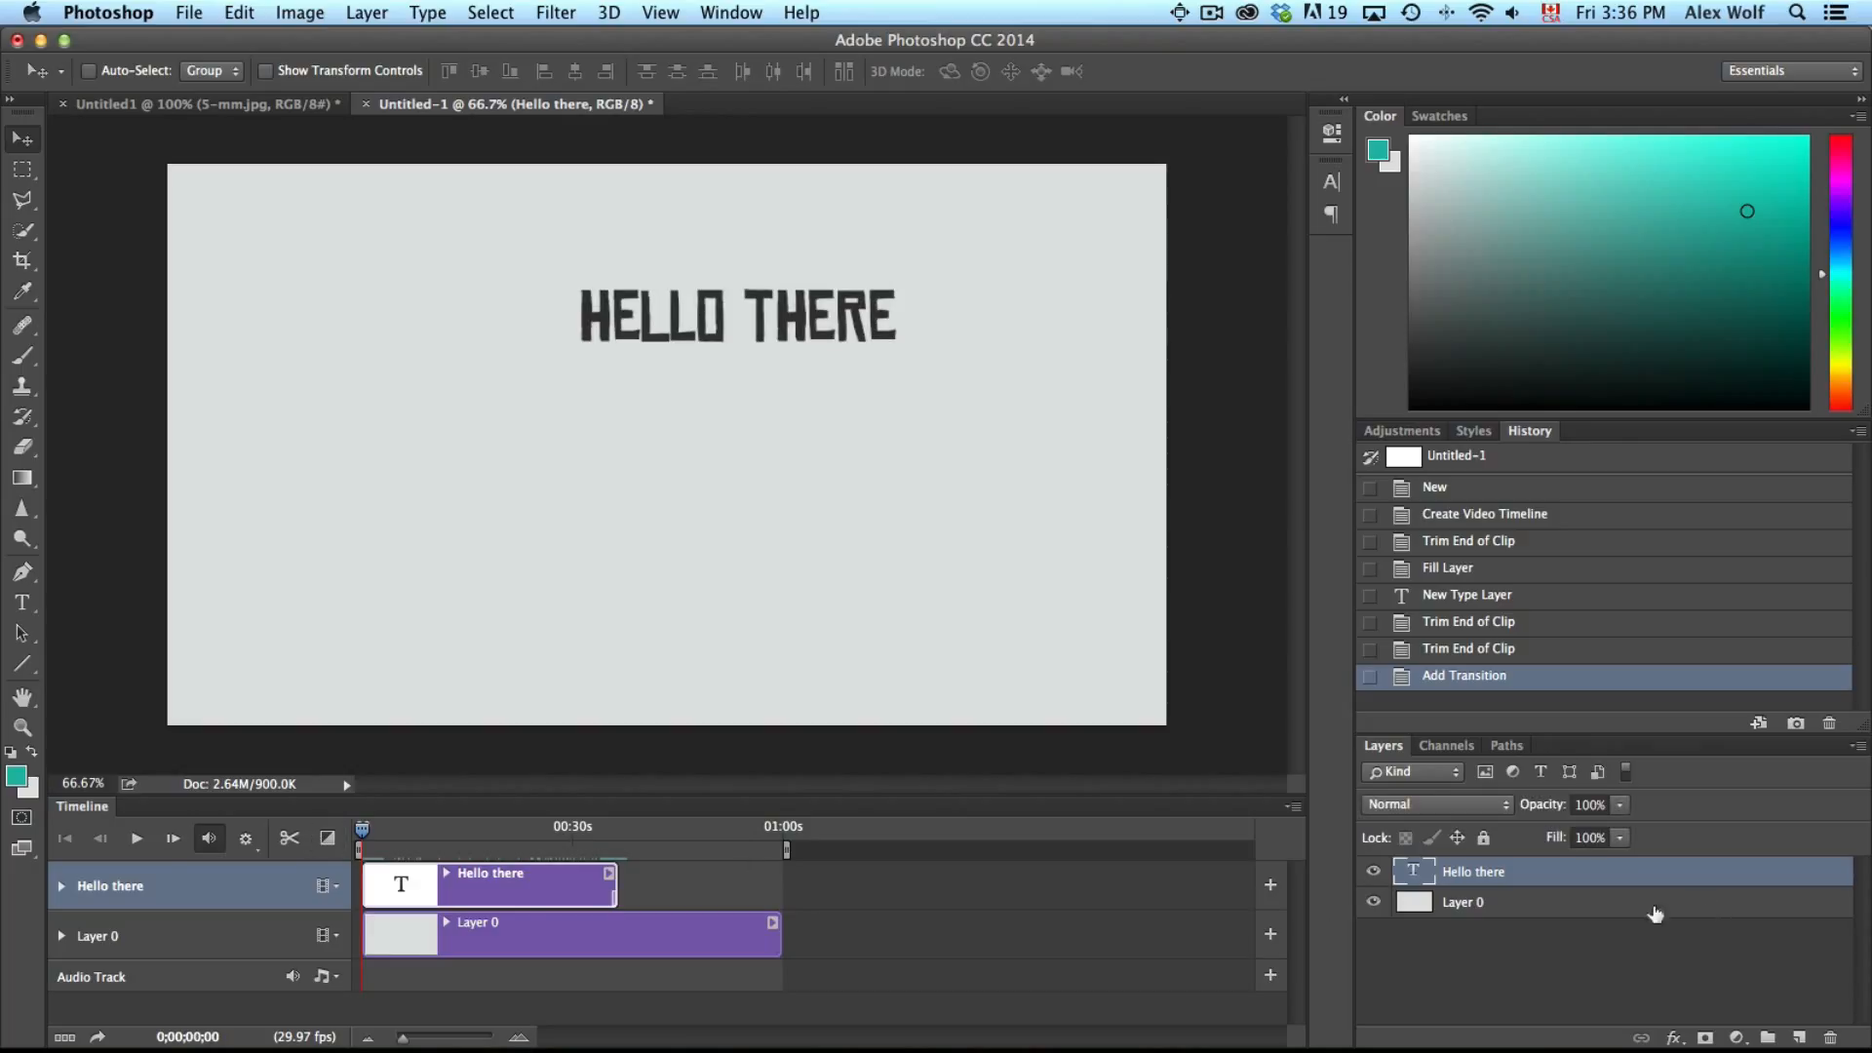
Enable Transform keyframes on the Hello there track and move the text to lower centre at about 1 second
left_click(61, 886)
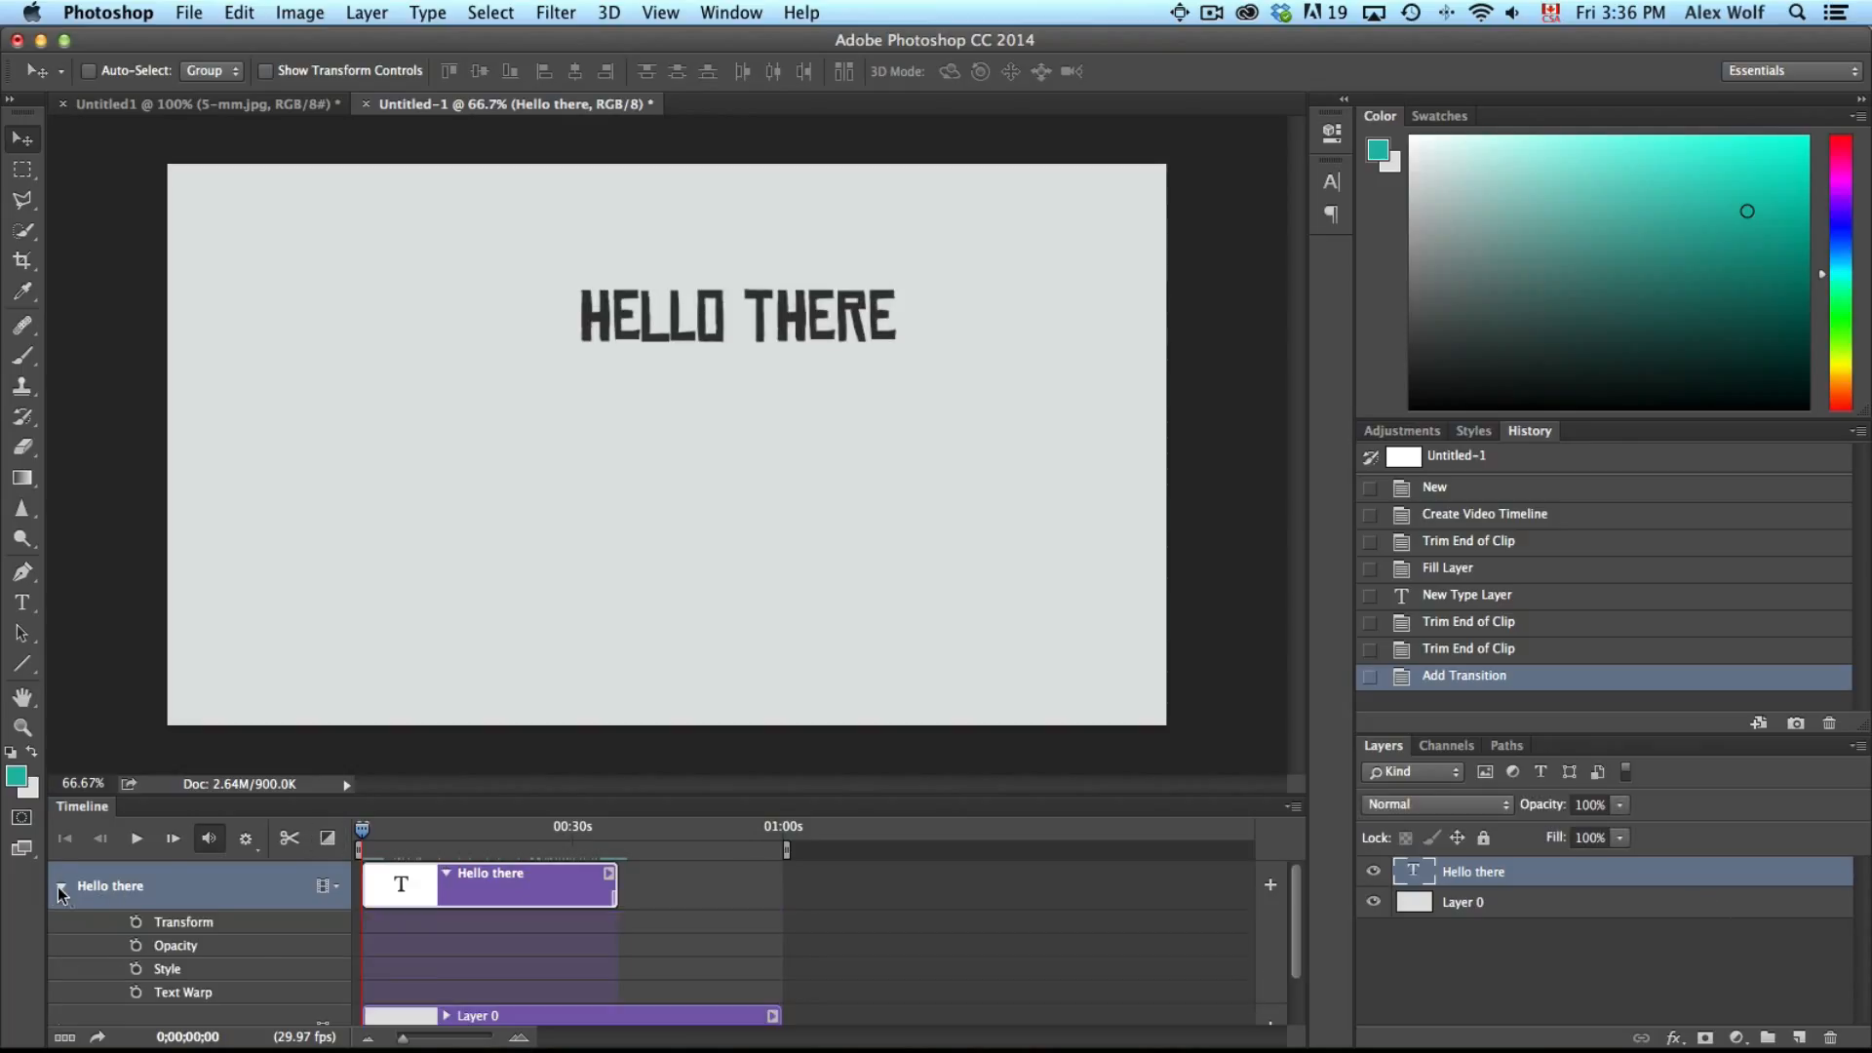
left_click(136, 923)
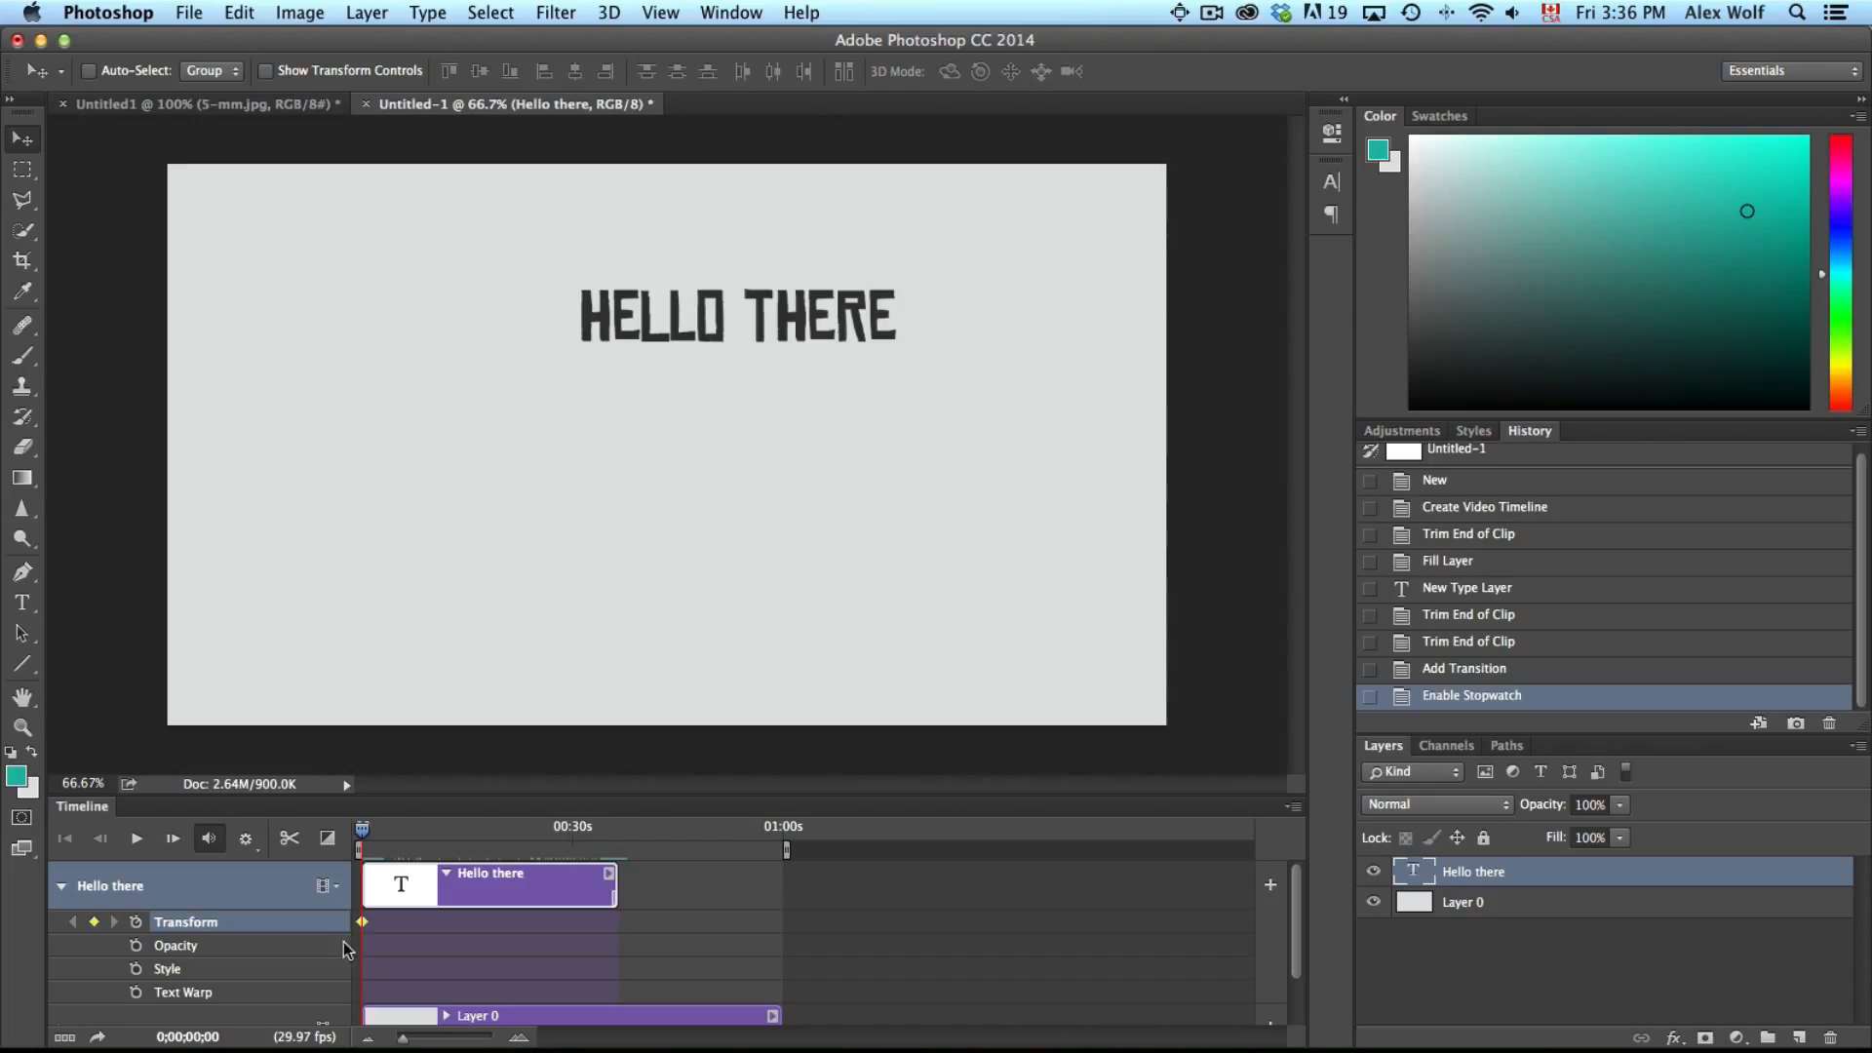
left_click_drag(363, 829, 374, 834)
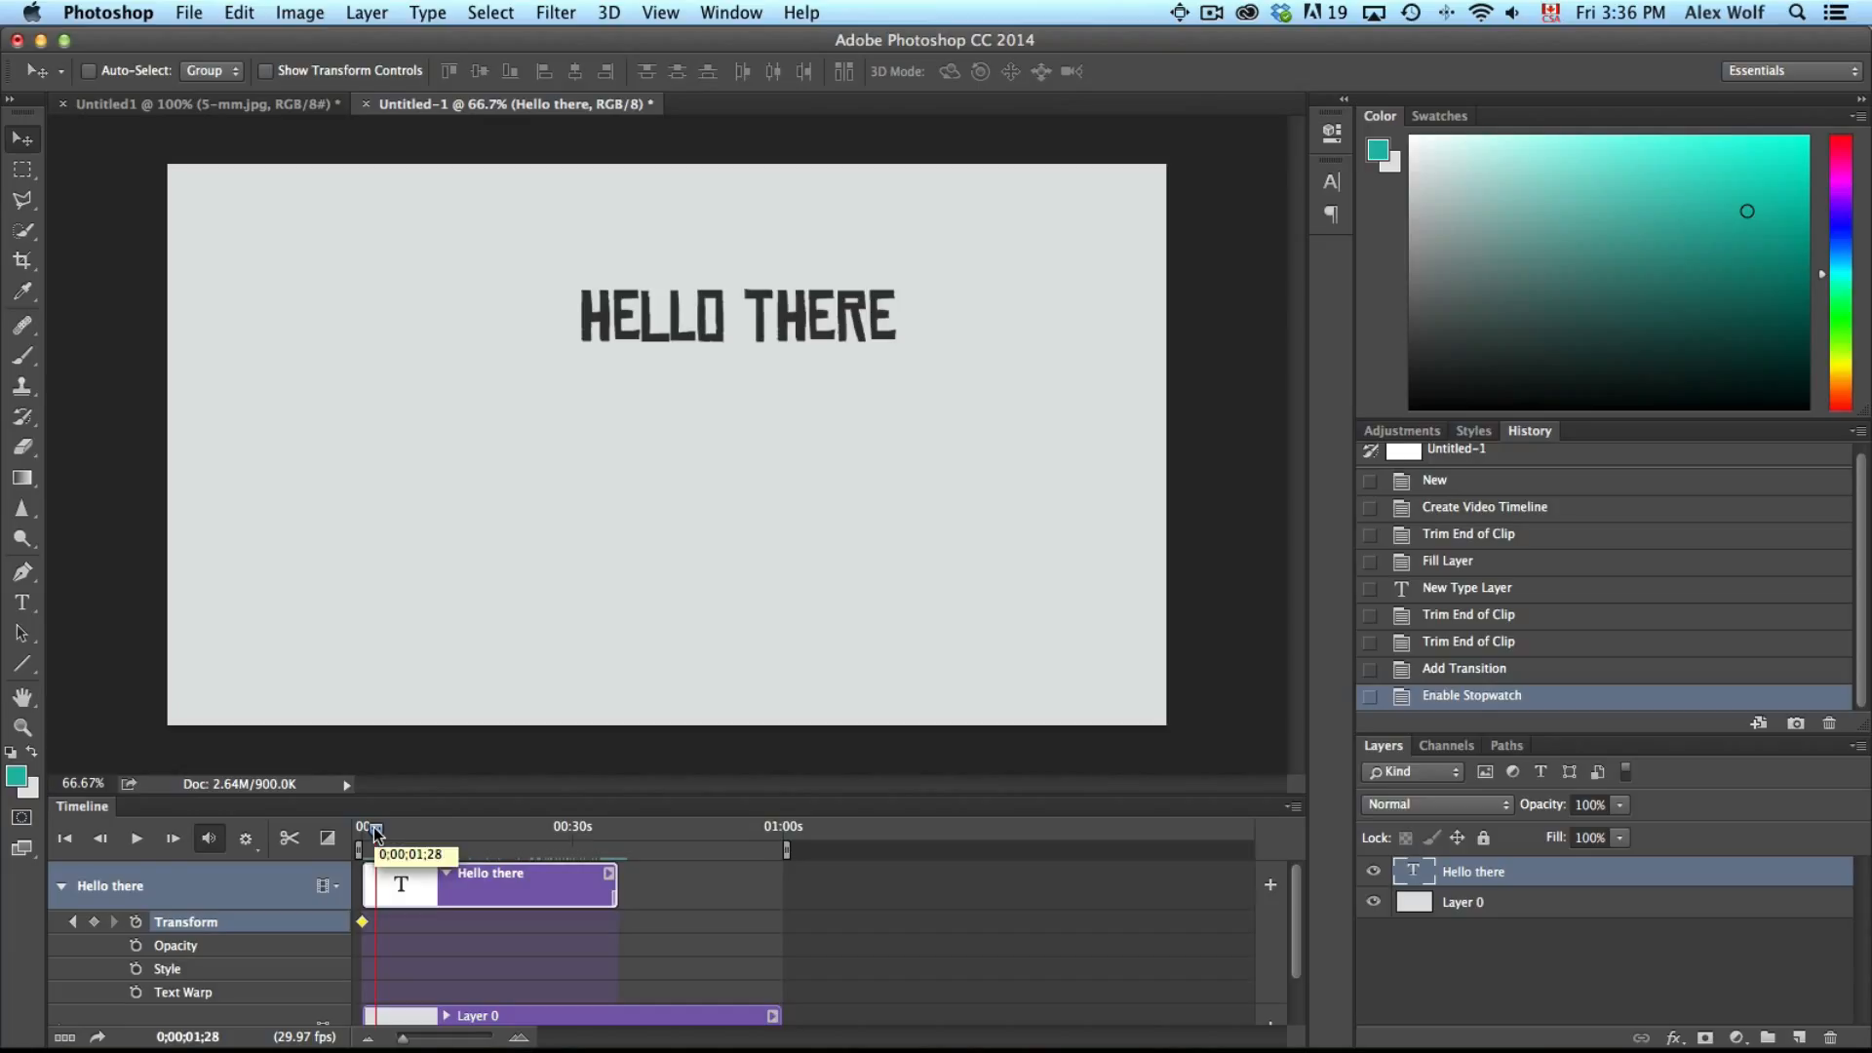
left_click_drag(699, 332, 708, 548)
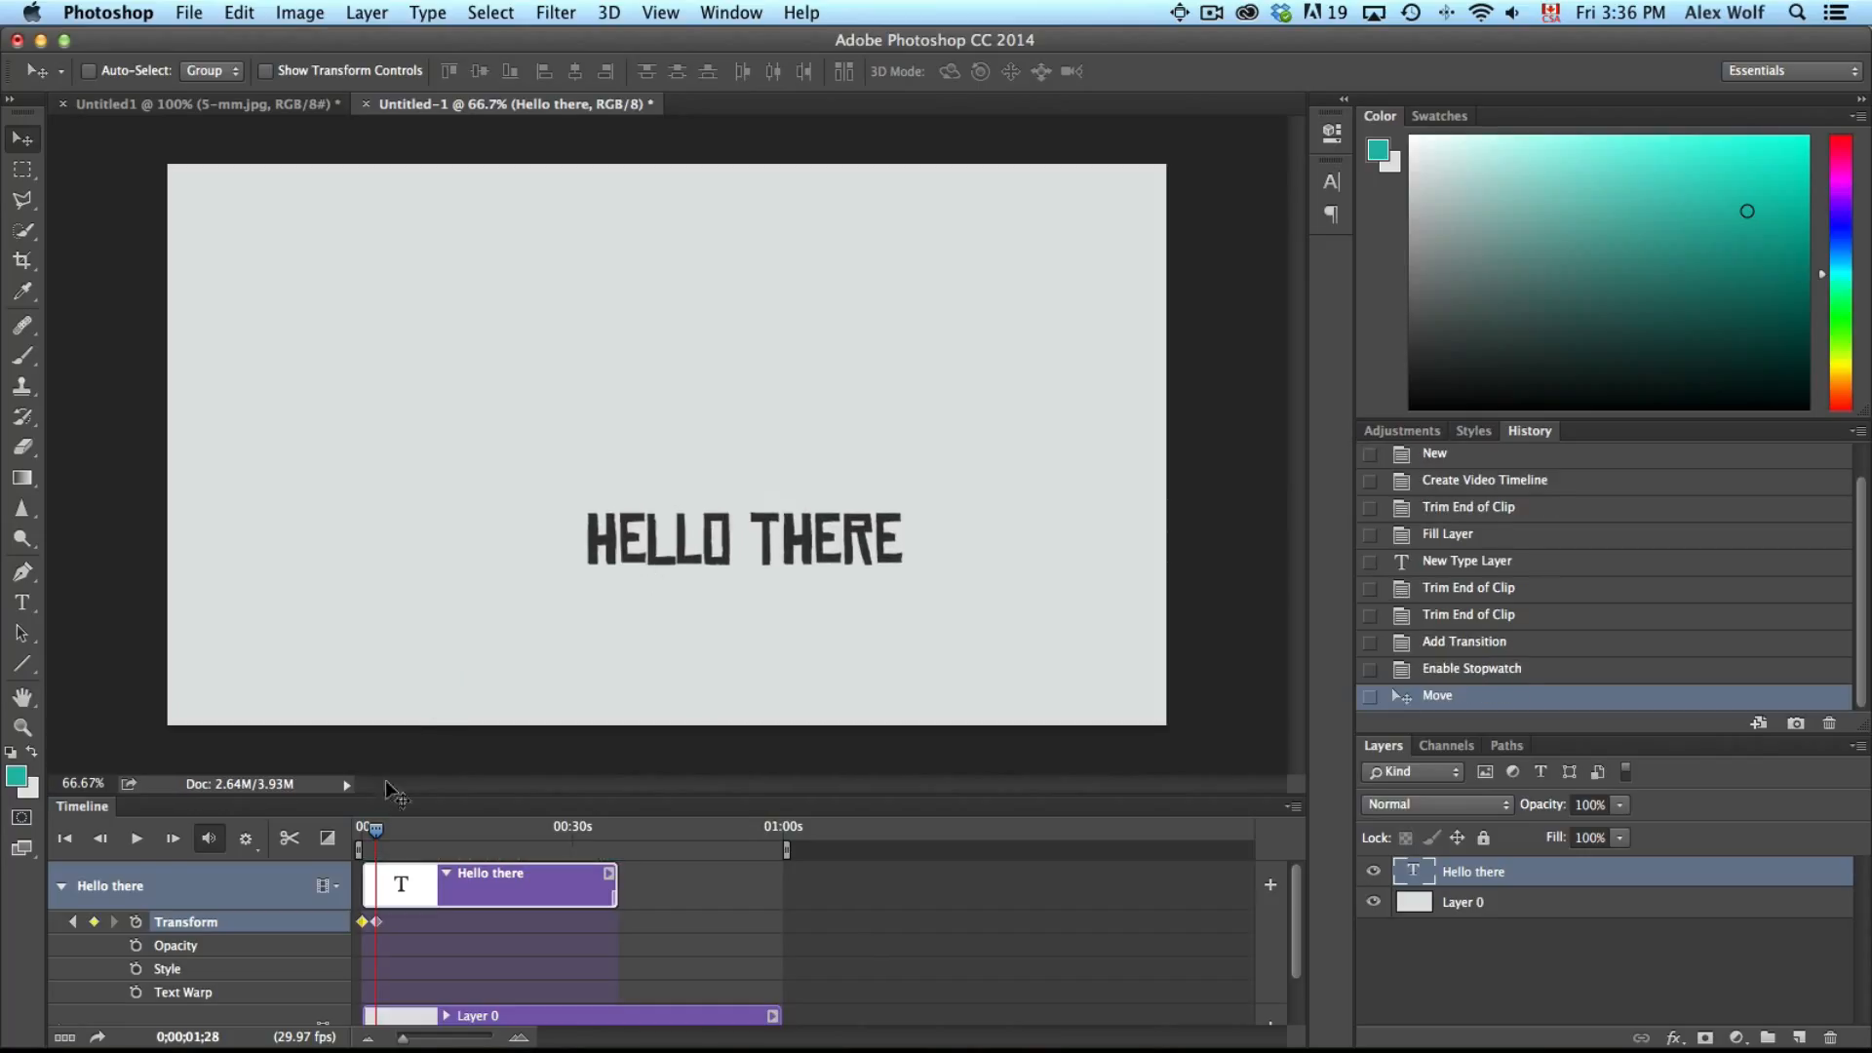
At about 4 seconds, move the text toward the lower left of the canvas
left_click_drag(377, 830, 392, 831)
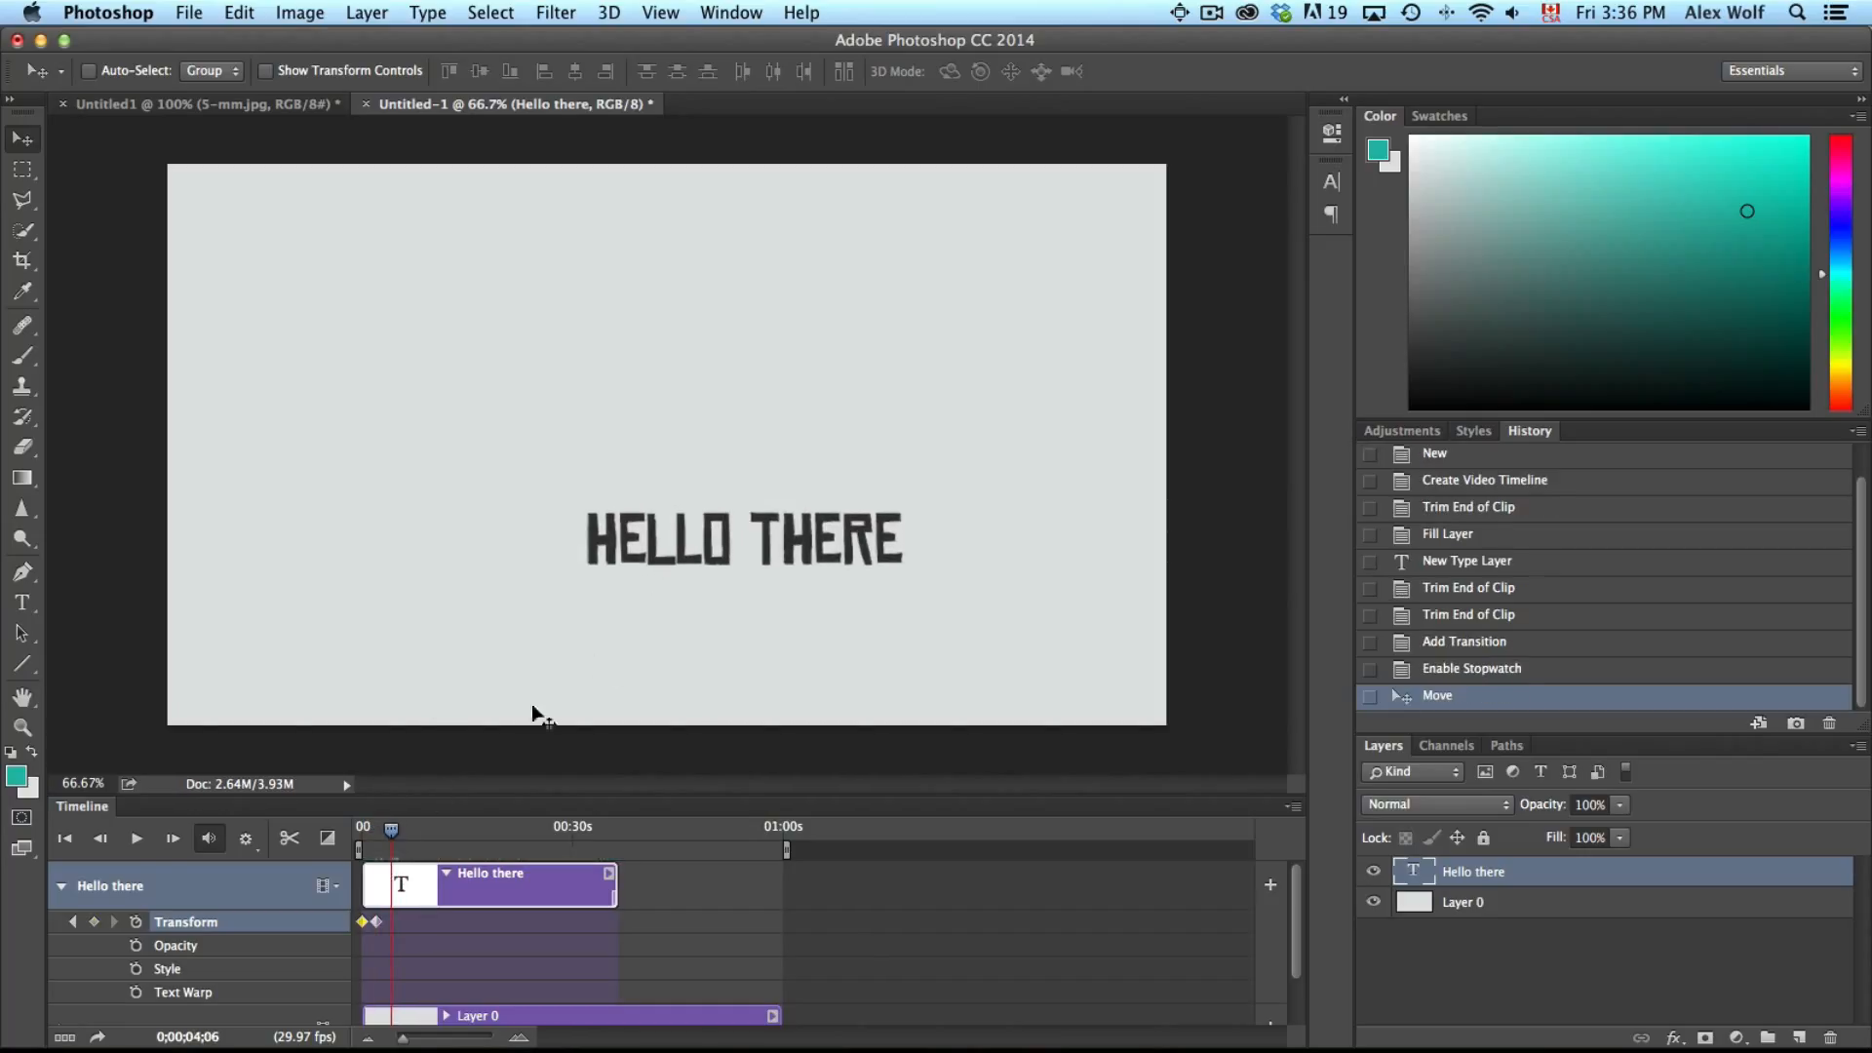
left_click_drag(669, 539, 413, 551)
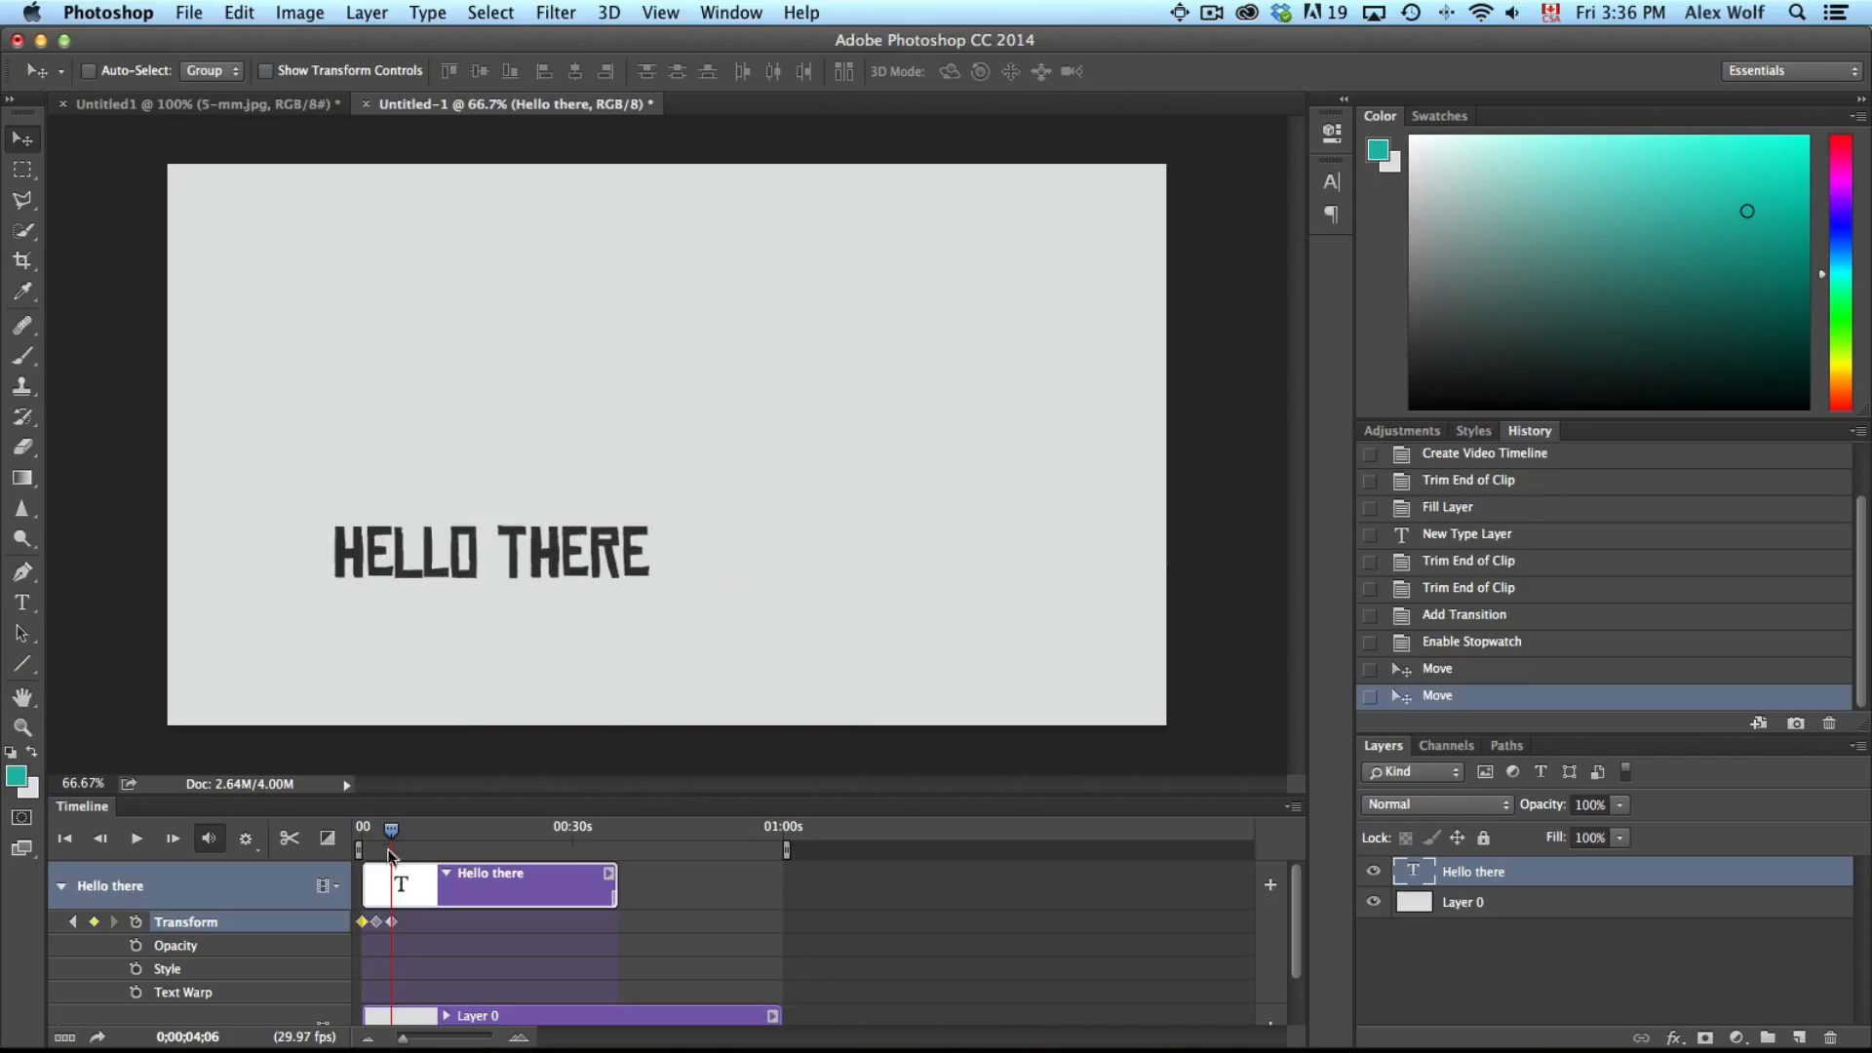
A few frames later, move the text slightly upward on the left side
left_click_drag(392, 831, 400, 830)
left_click_drag(451, 576, 427, 483)
Rewind to the start and play the text animation
left_click_drag(398, 828, 363, 829)
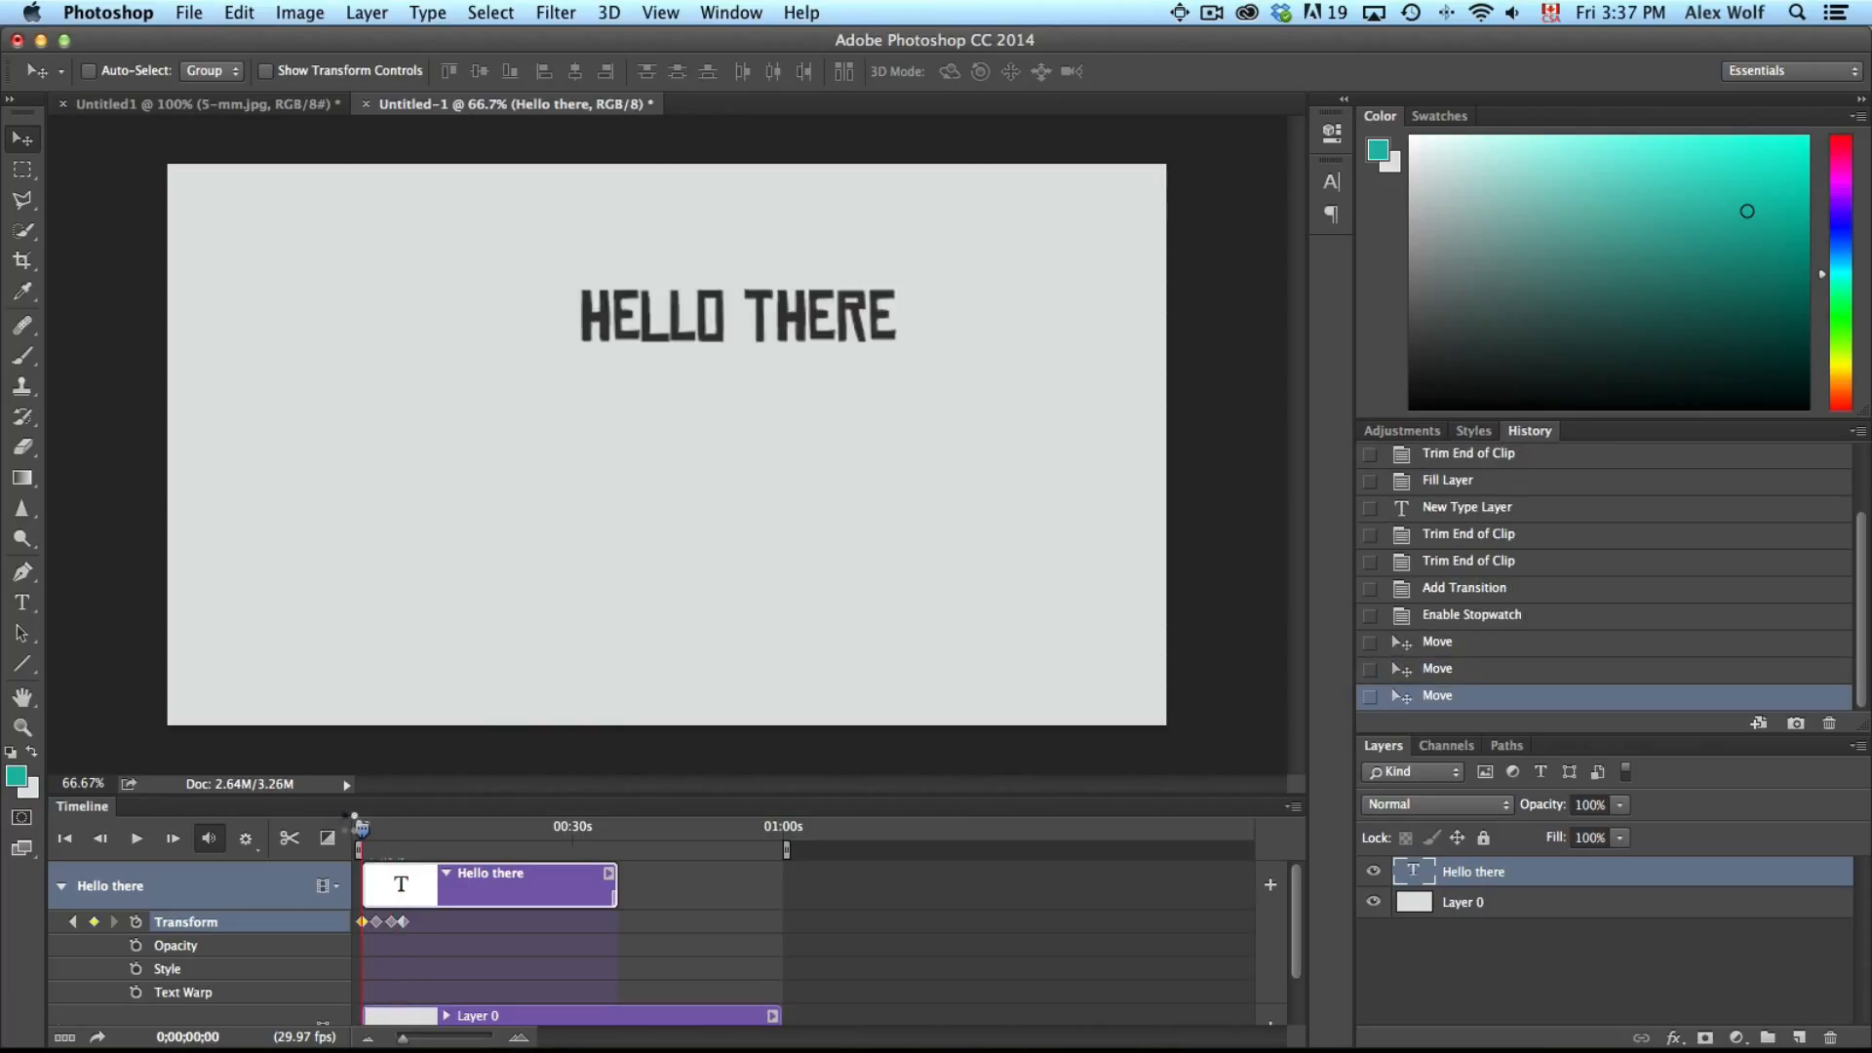
key("space")
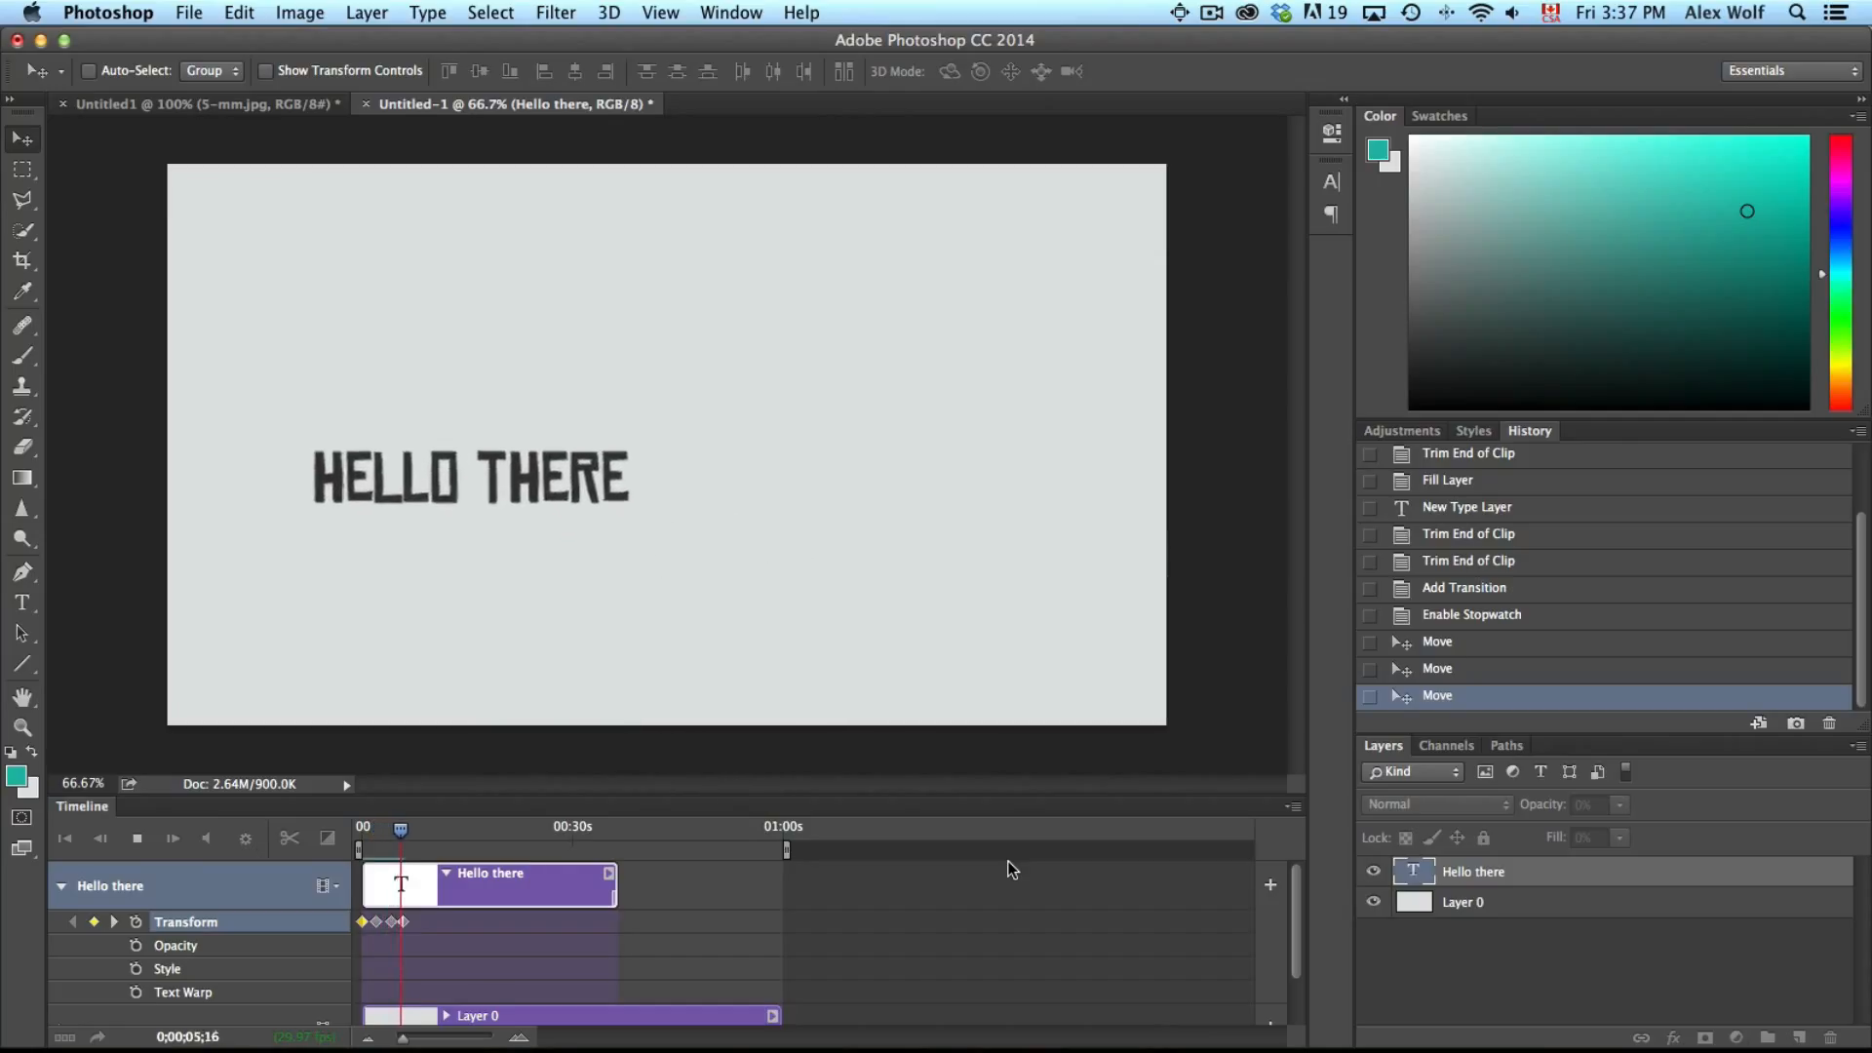
key("space")
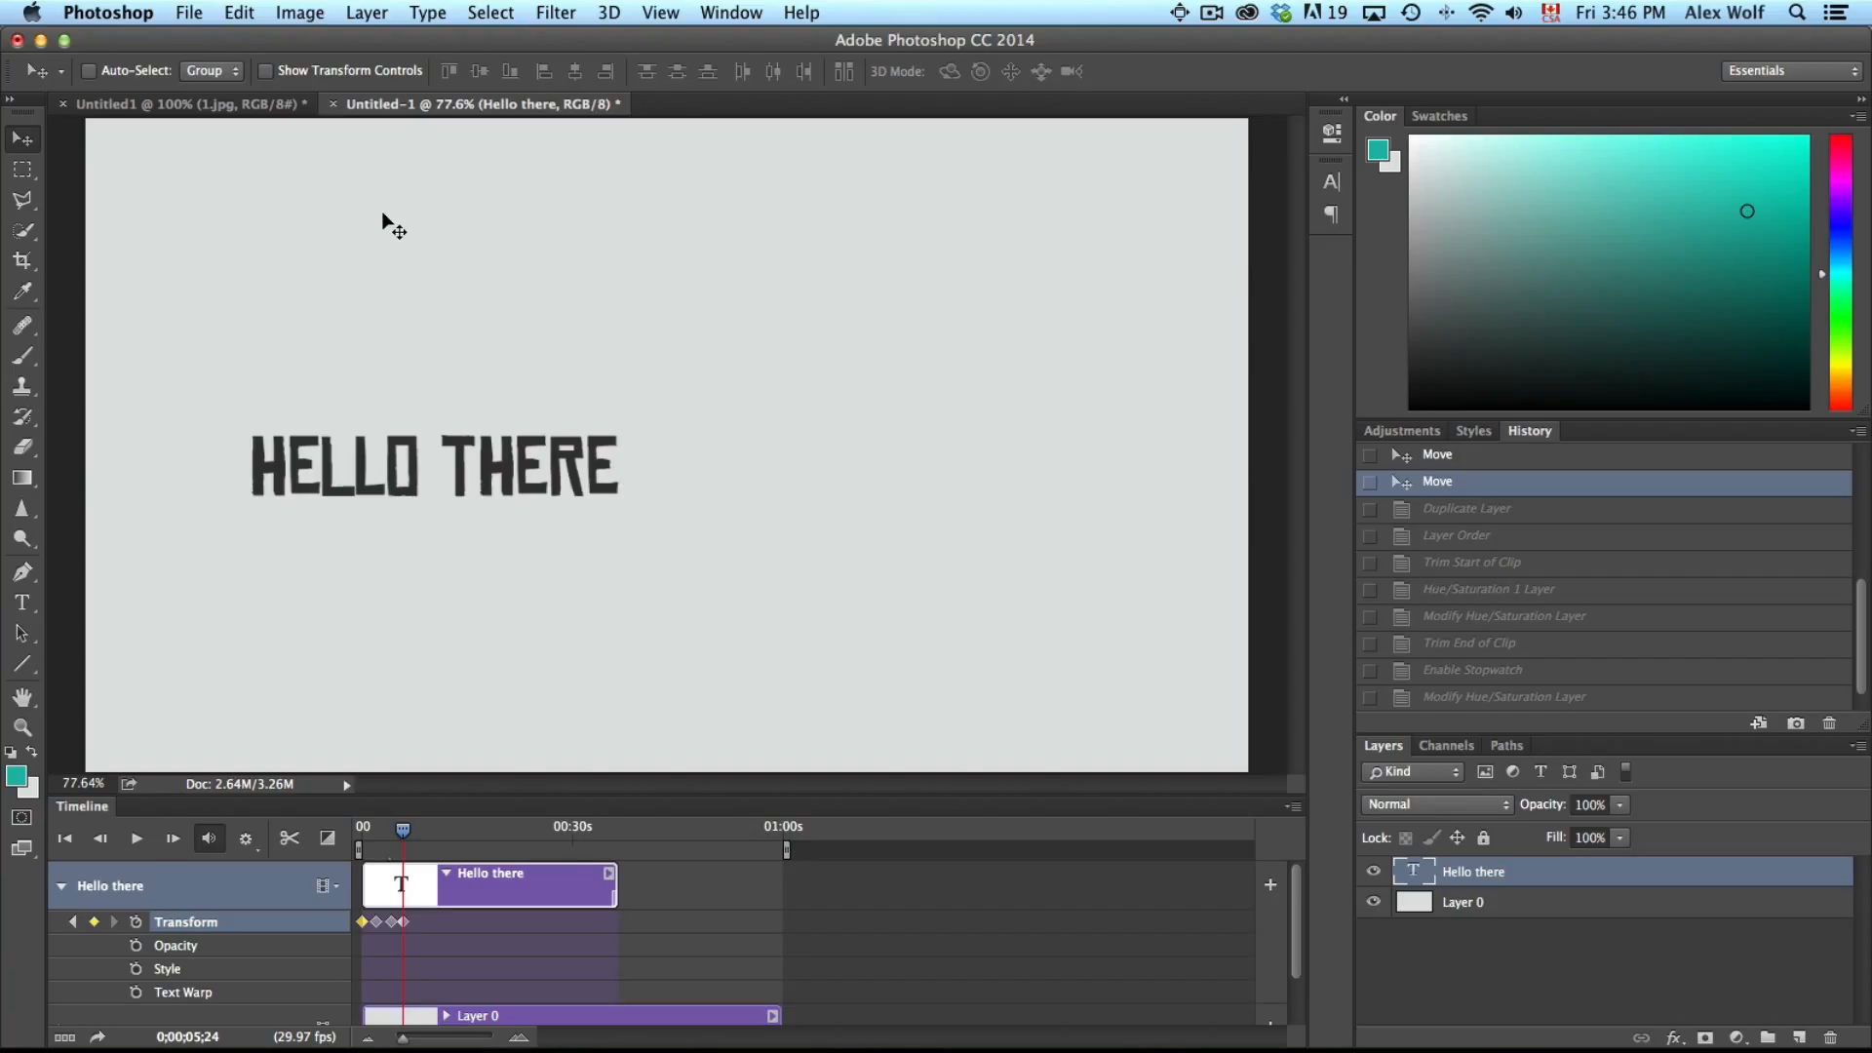
Duplicate the 1.jpg layer from the Untitled1 document into the Untitled-1 document
left_click(216, 105)
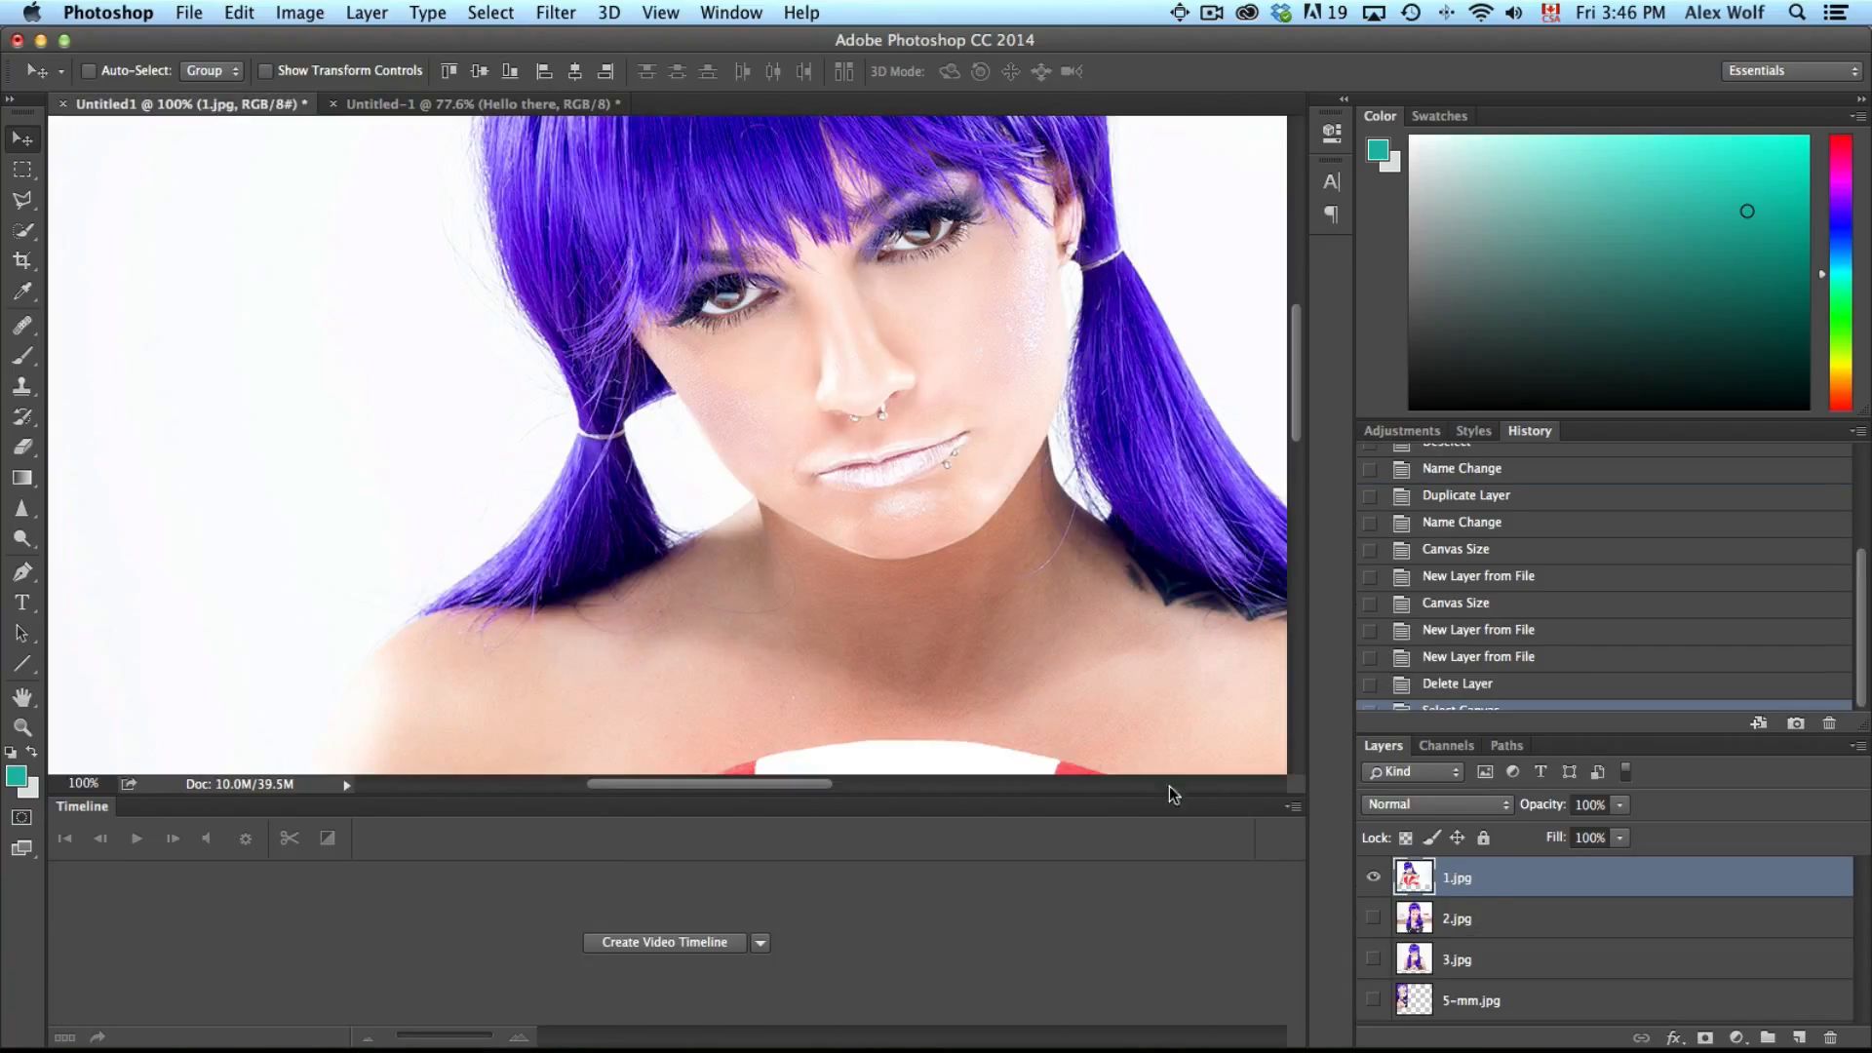
right_click(1460, 881)
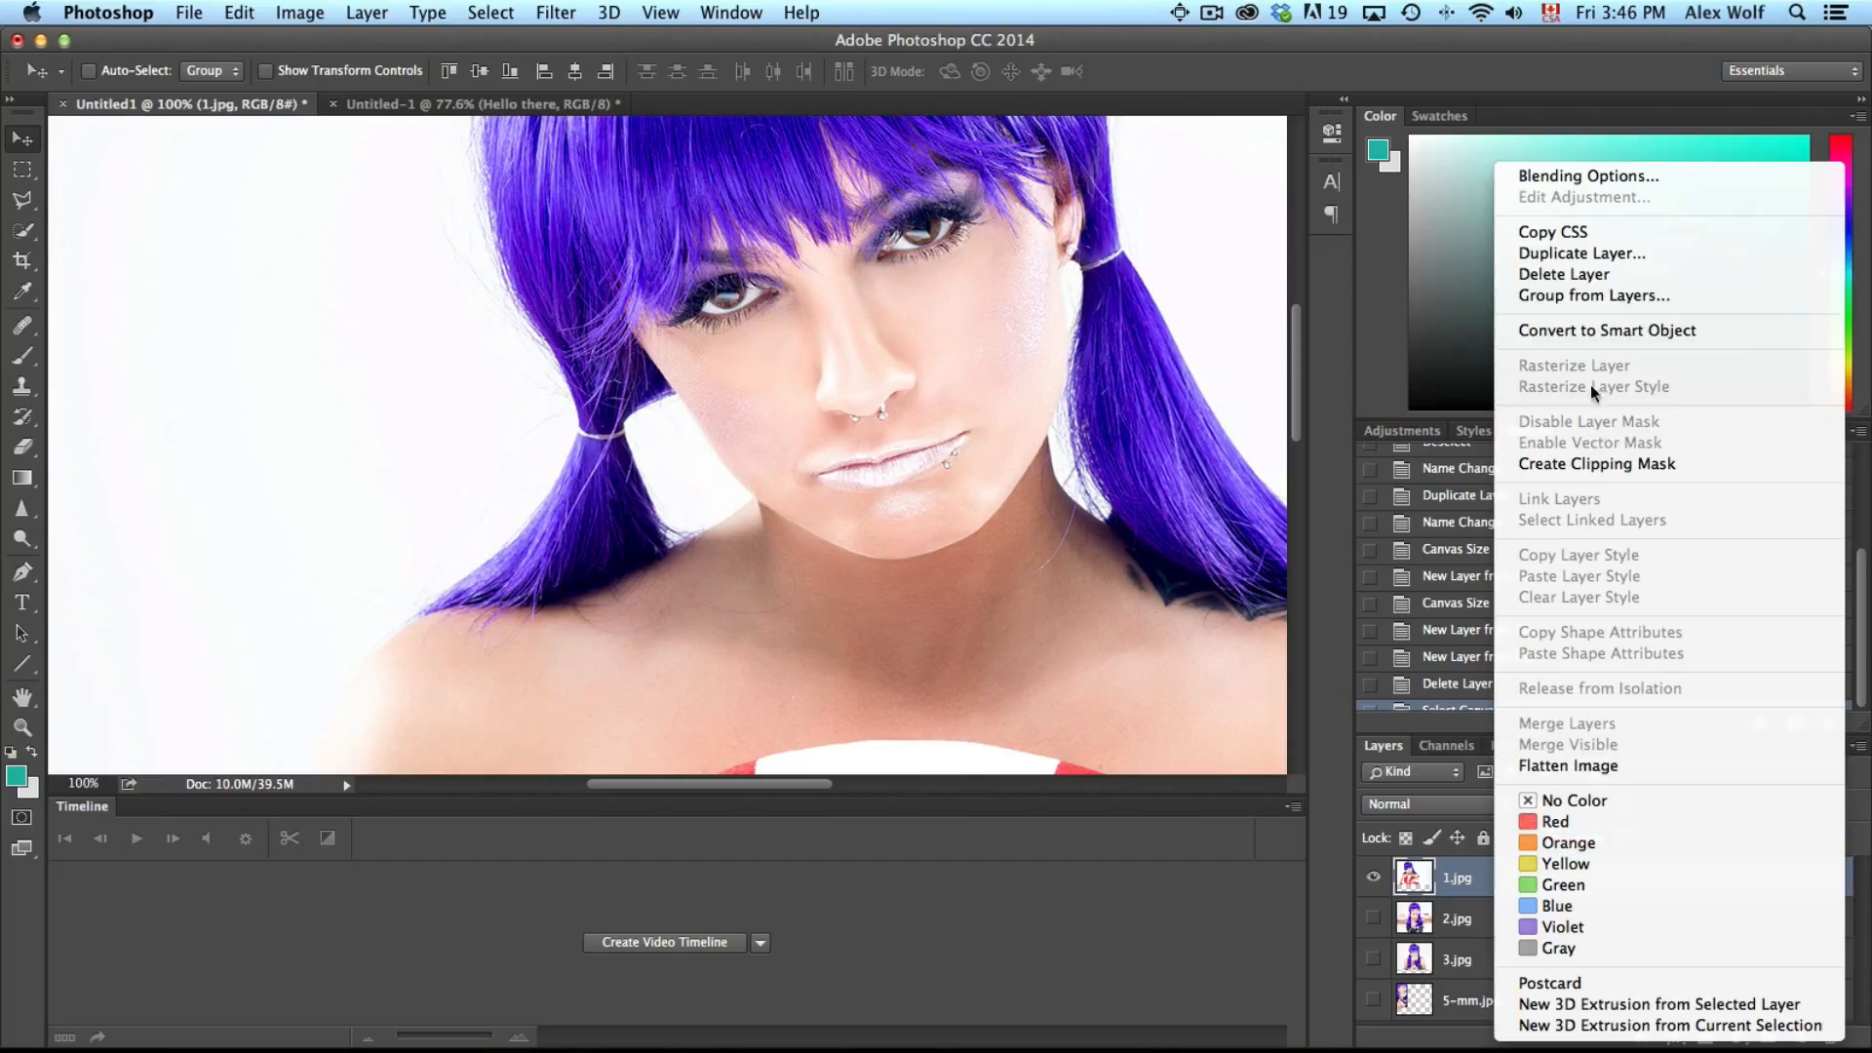
left_click(1571, 256)
left_click(1380, 800)
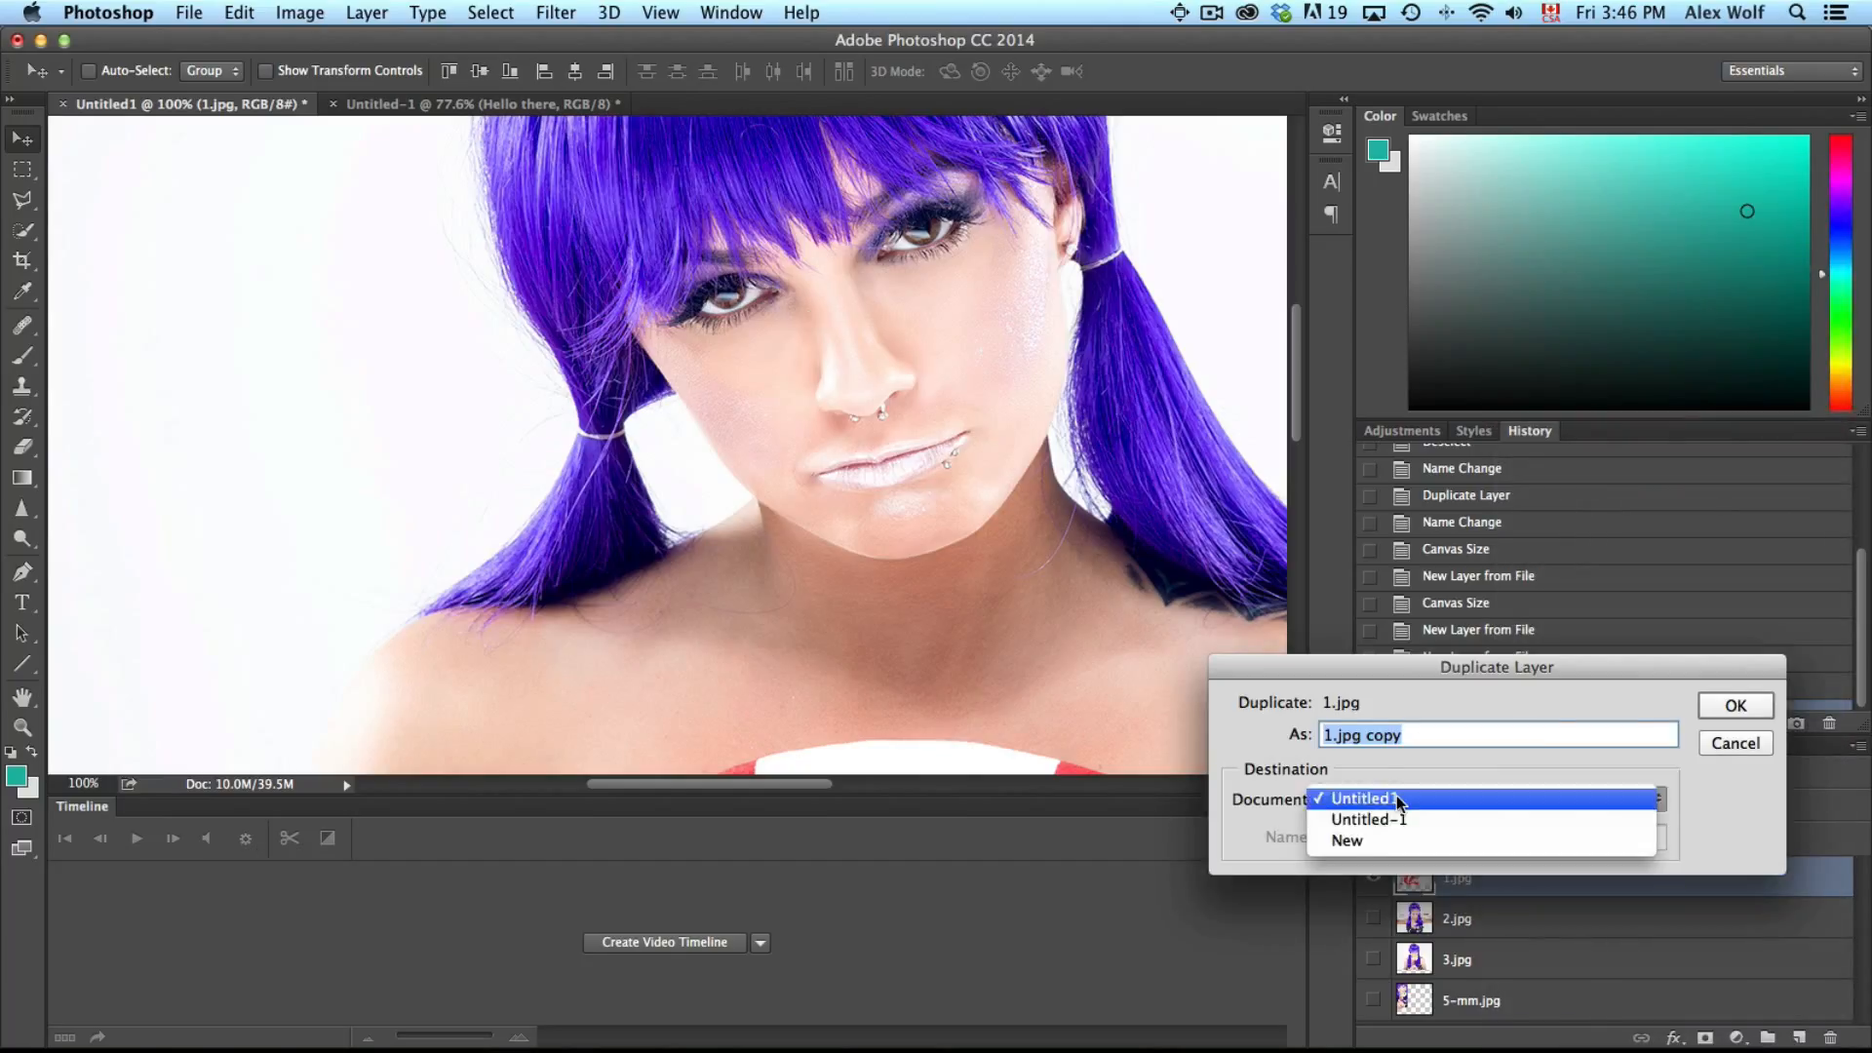
left_click(1401, 817)
left_click(1717, 712)
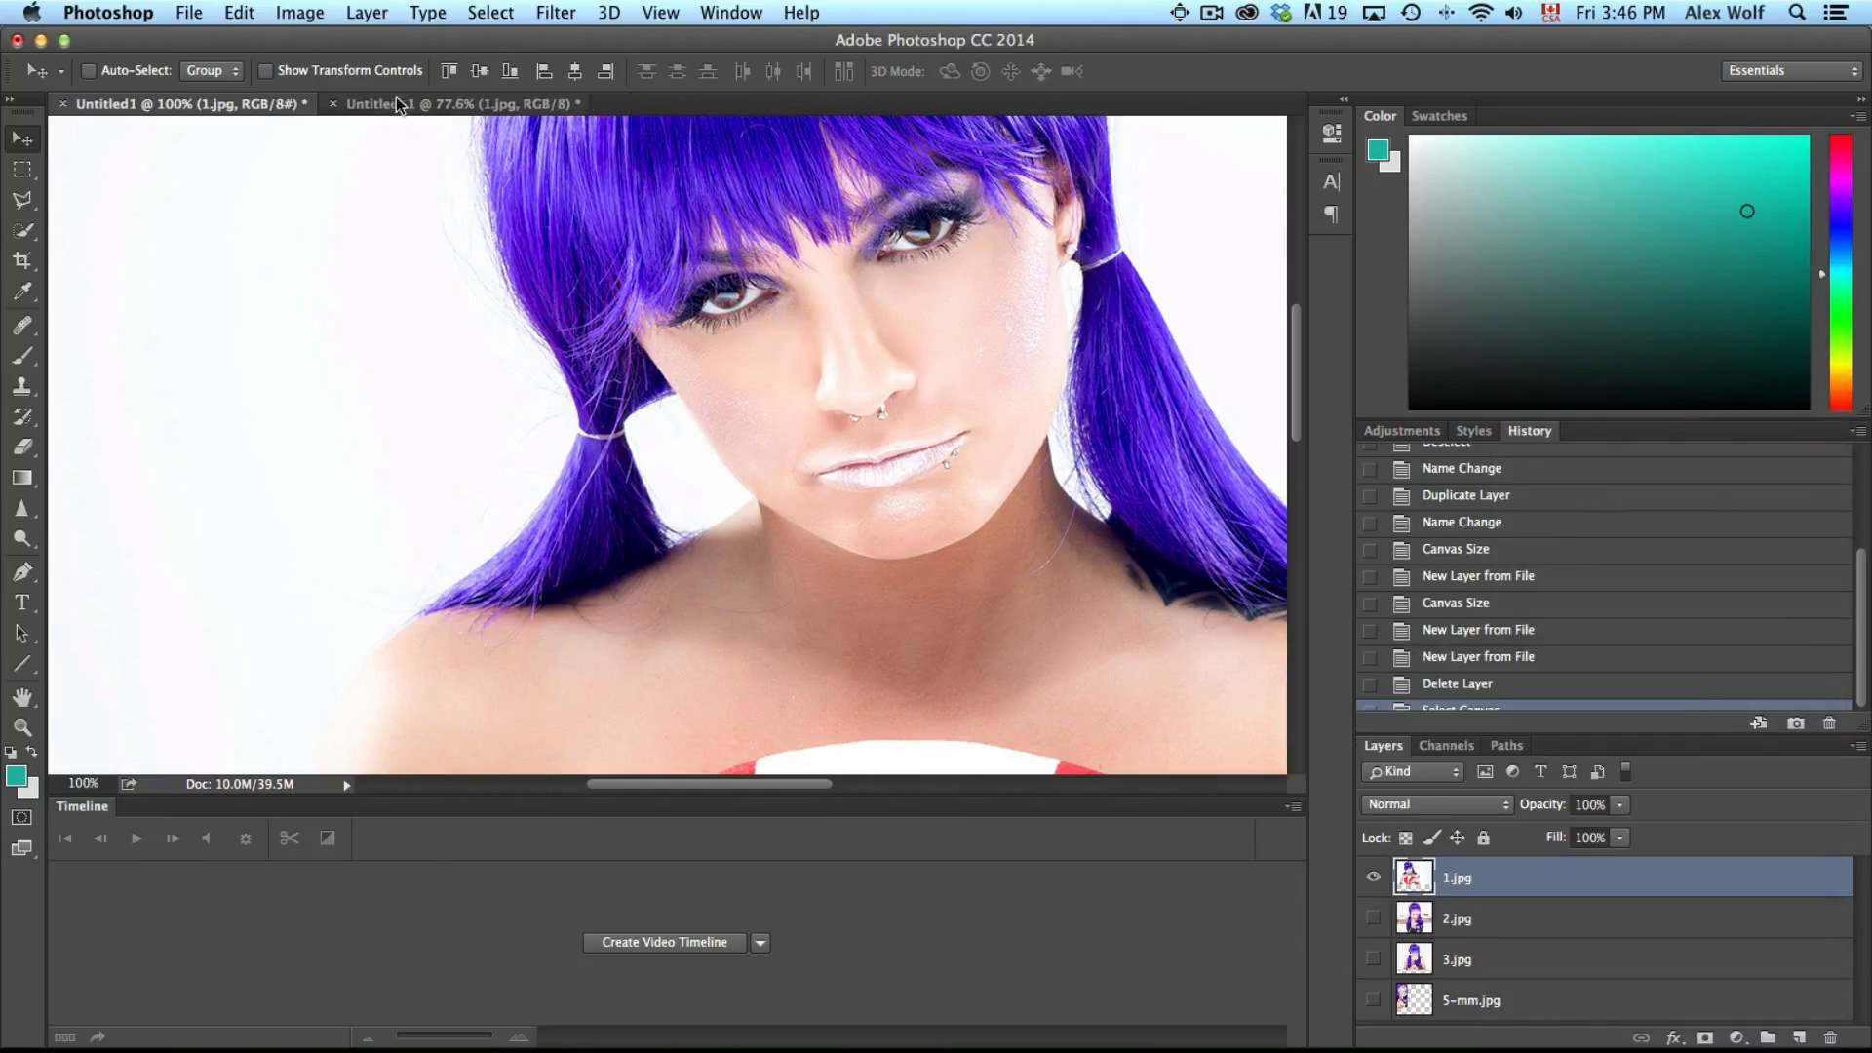
In Untitled-1, move the 1.jpg layer below the Hello there text layer
left_click(458, 103)
left_click_drag(1449, 861, 1457, 914)
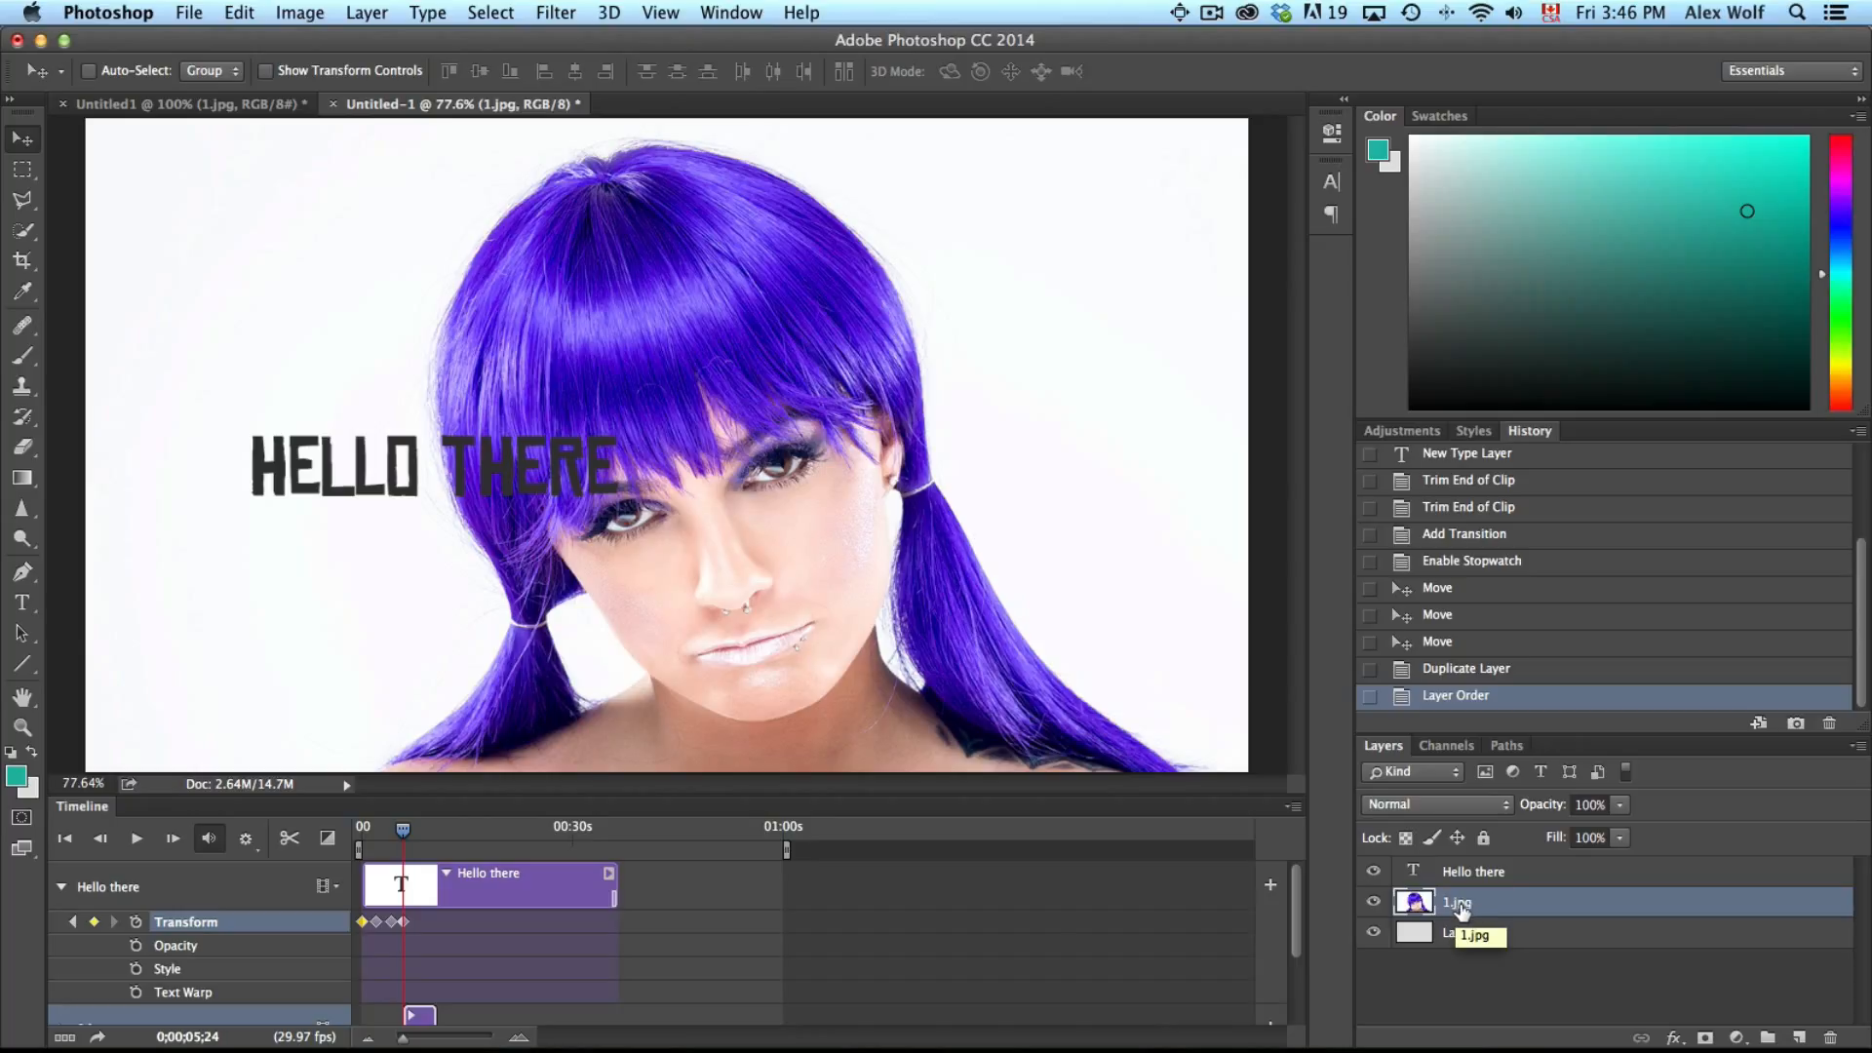
Extend the 1.jpg clip's end in the timeline to match the length of Layer 0
scroll(854, 914, "down", 3)
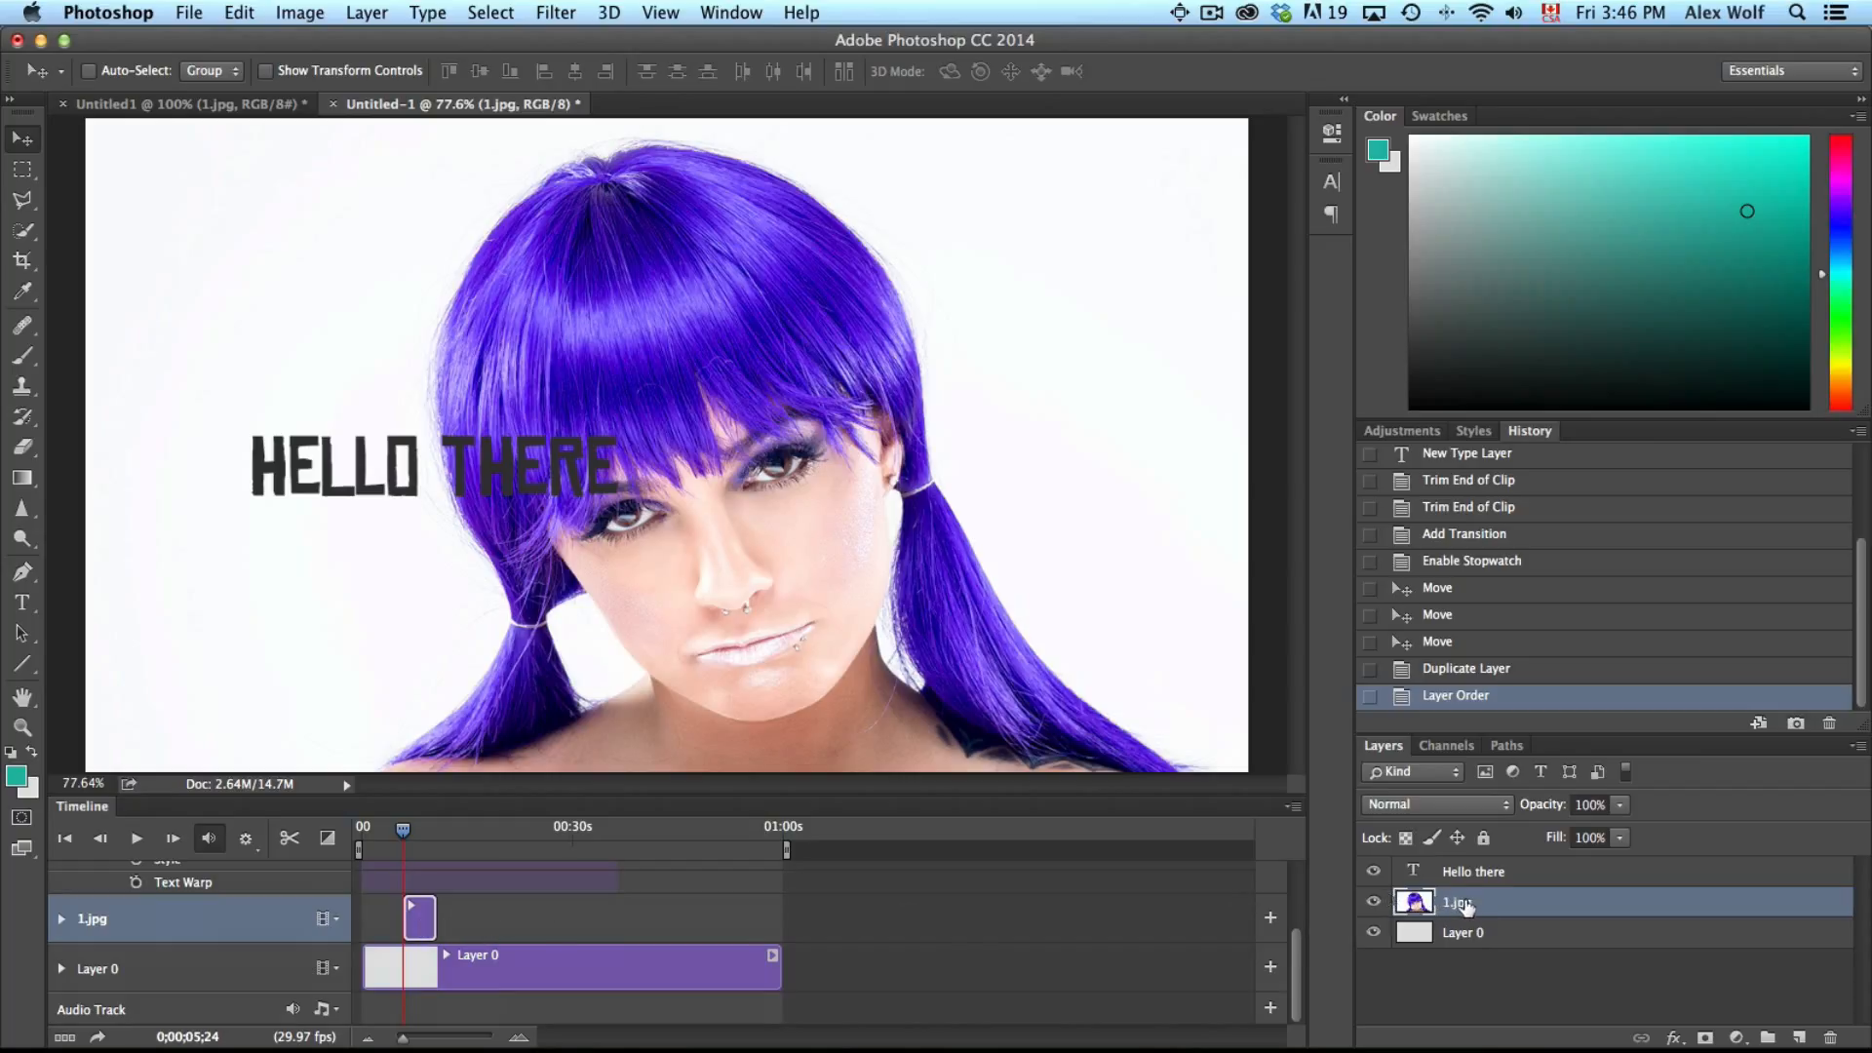
left_click_drag(419, 931, 779, 931)
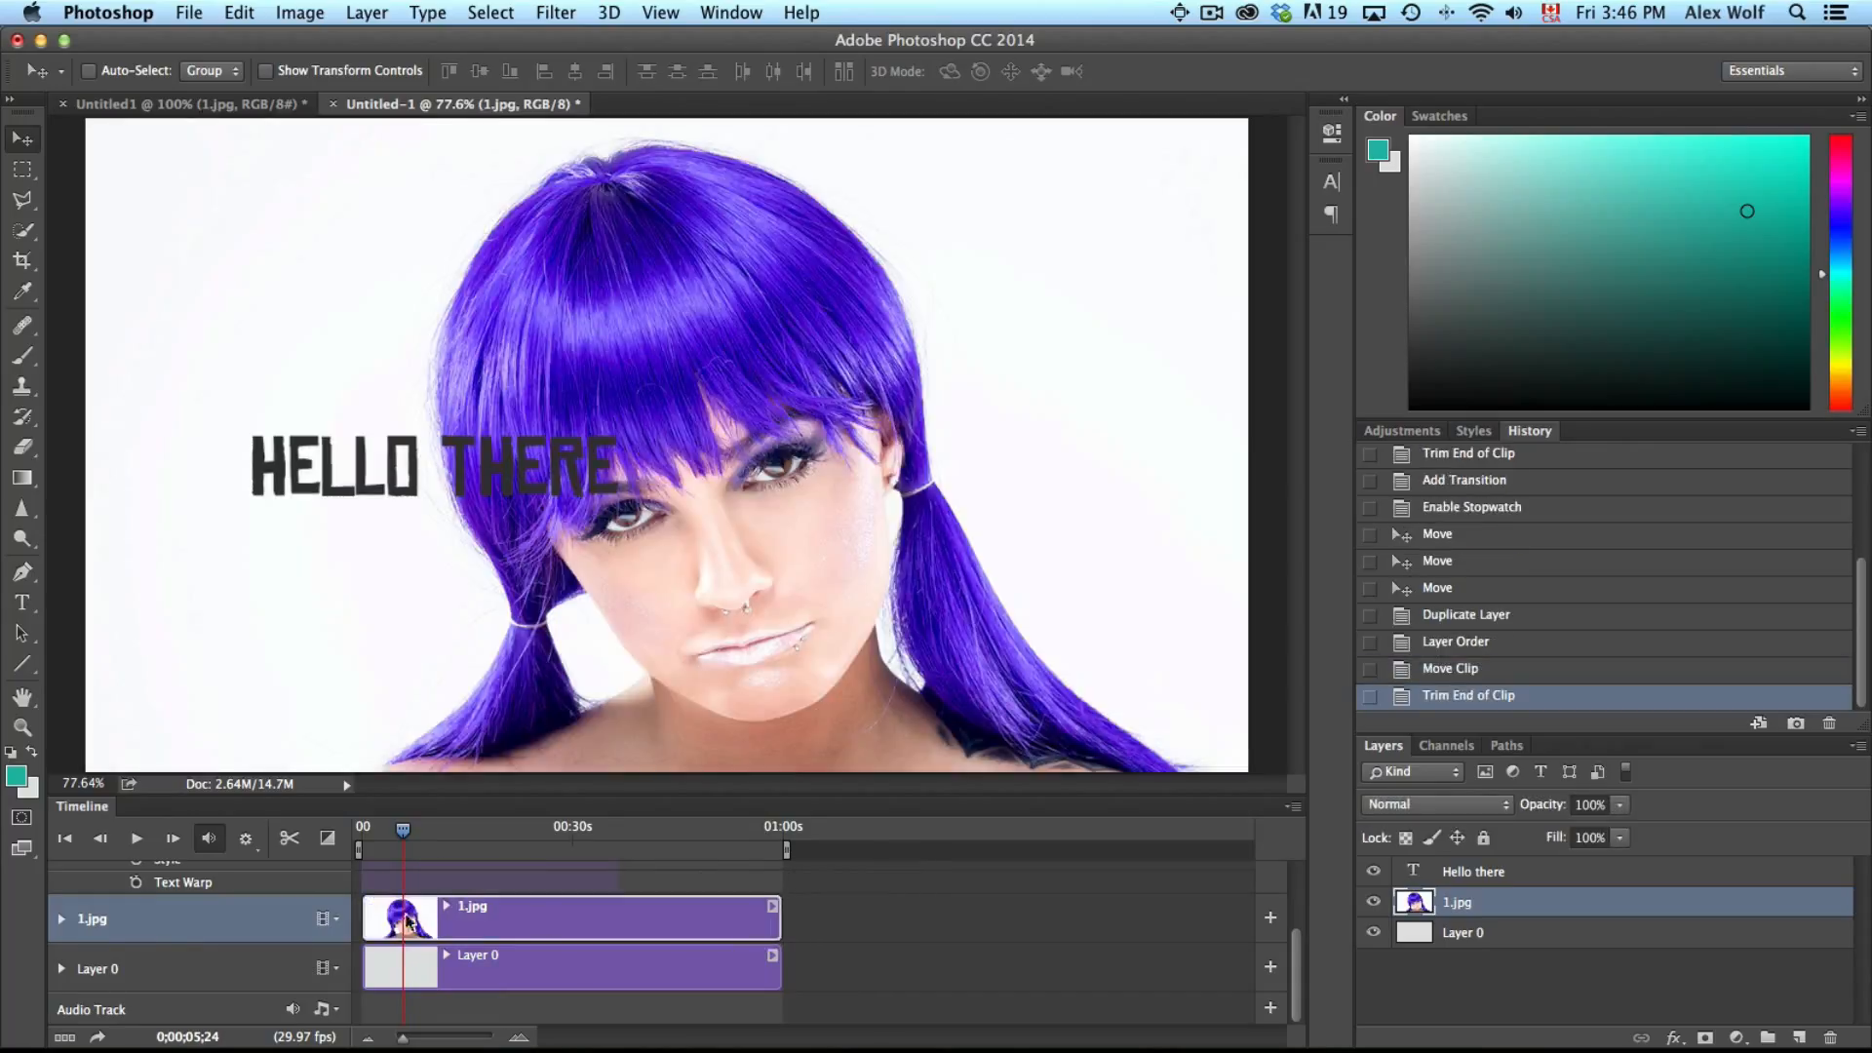
With the playhead at the start, expand the 1.jpg track and turn on Show Transform Controls
left_click_drag(405, 830, 361, 829)
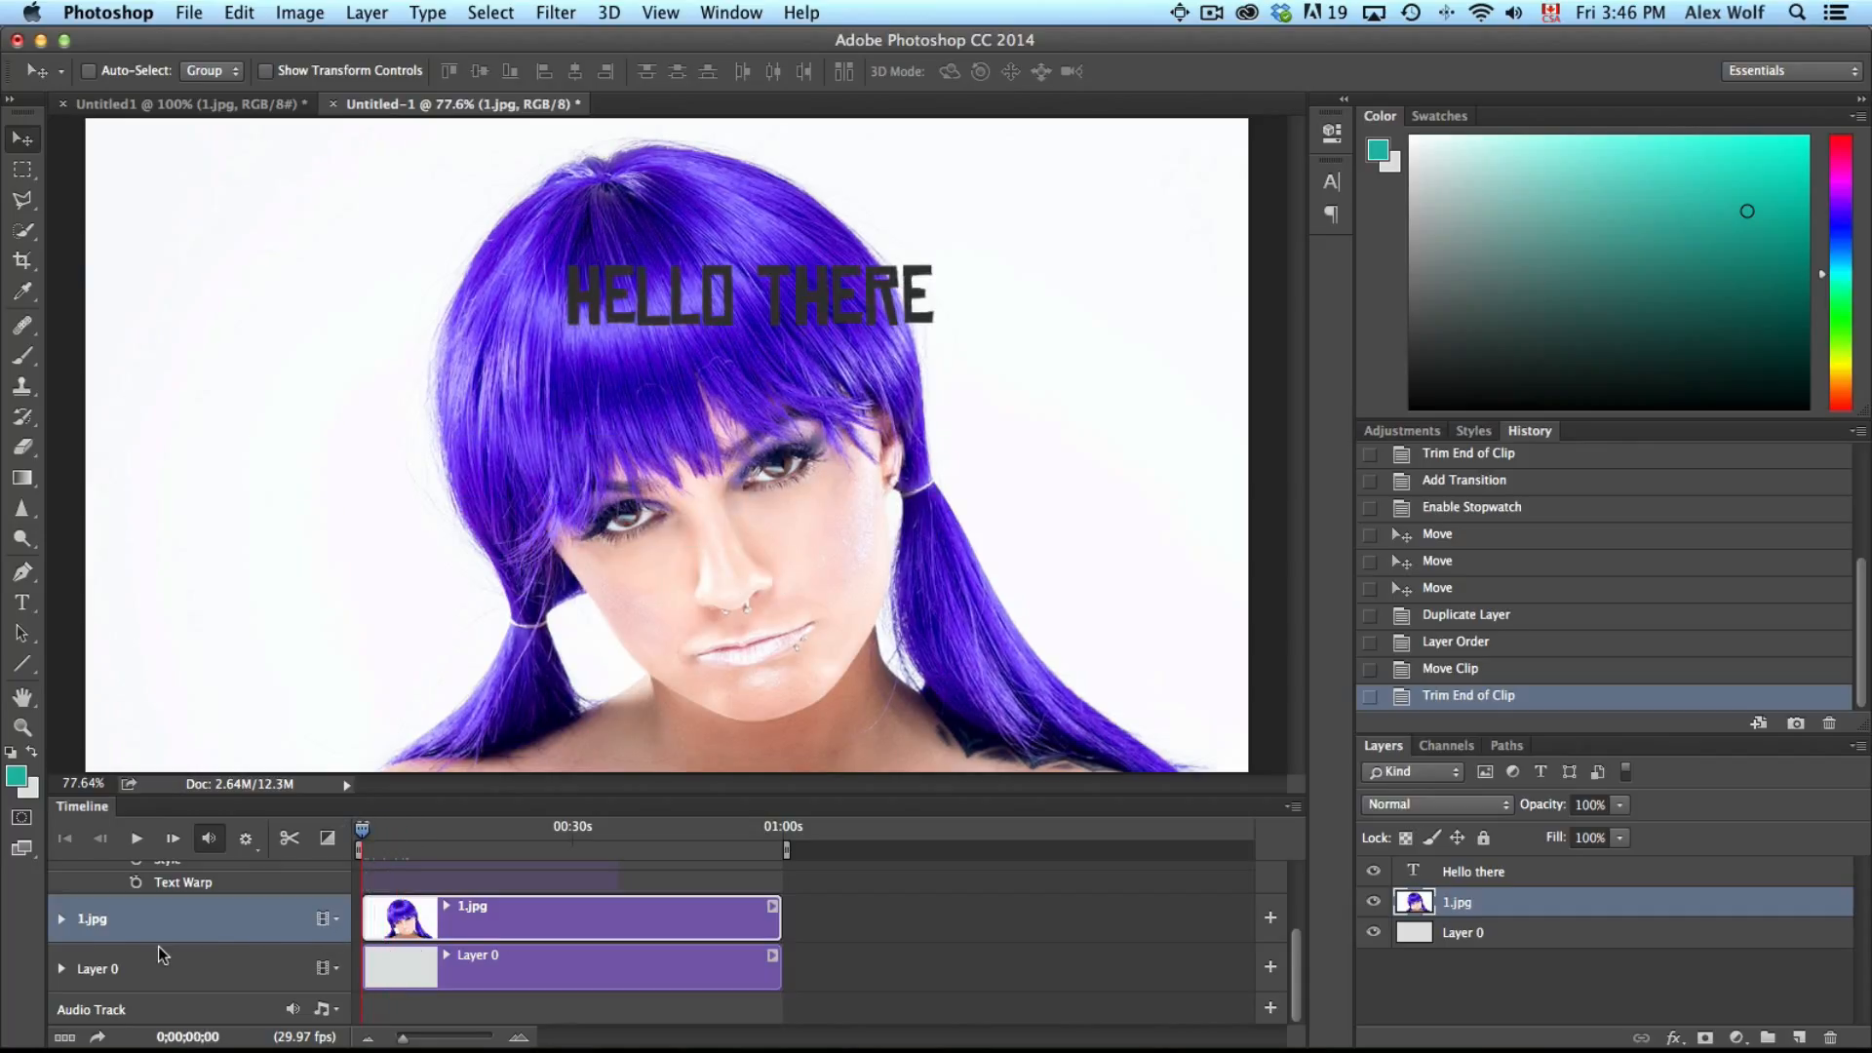
left_click(60, 918)
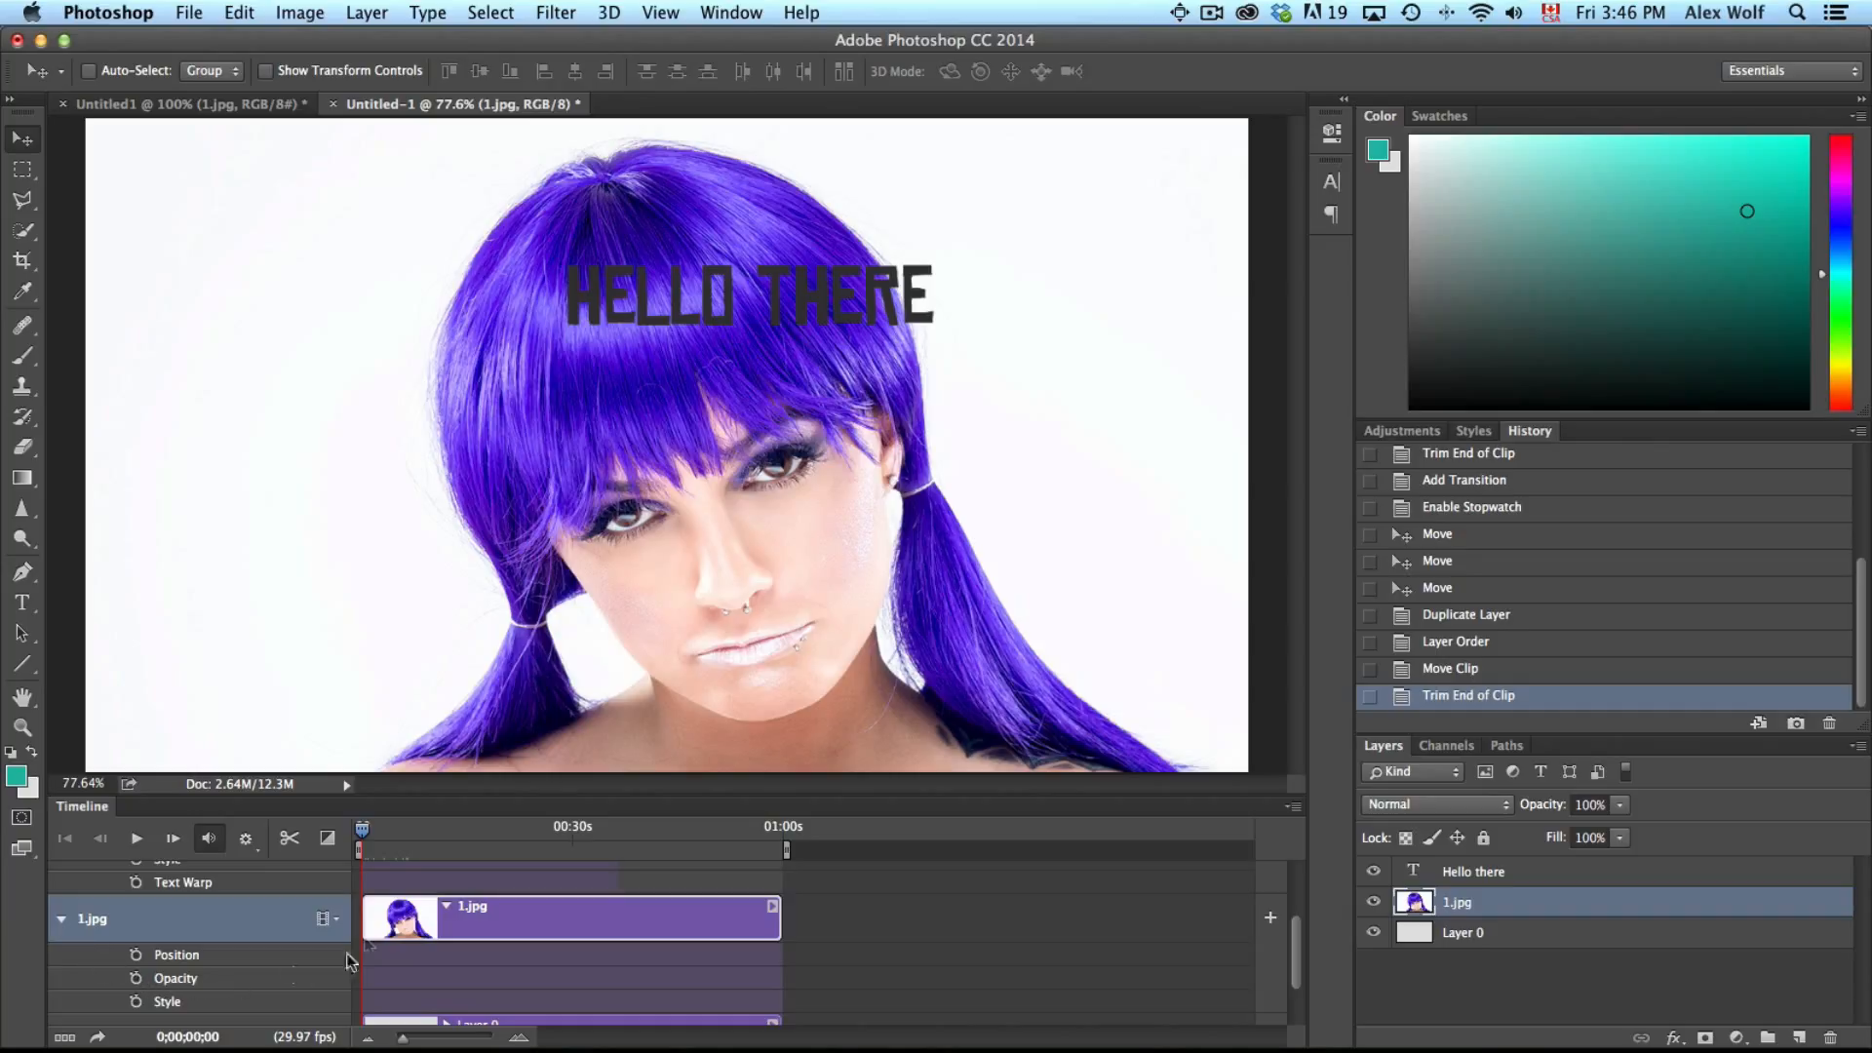
left_click(316, 74)
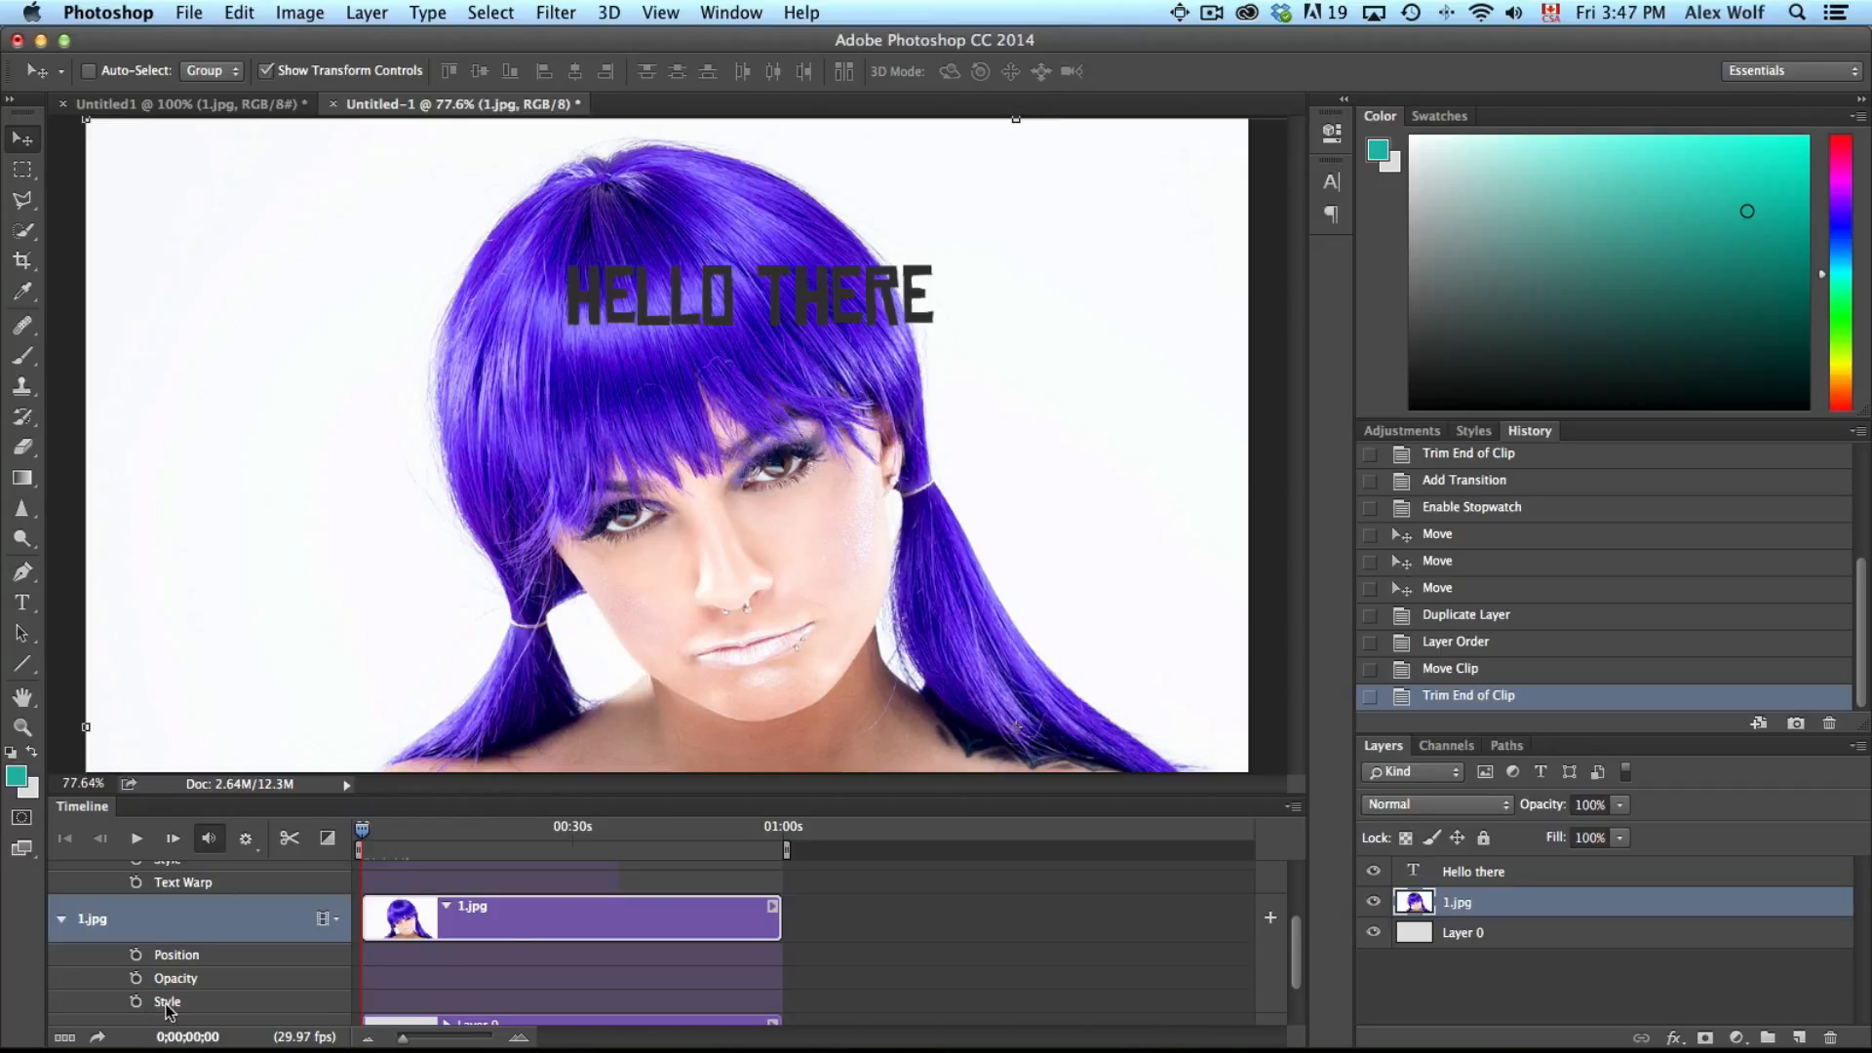
scroll(492, 956, "down", 3)
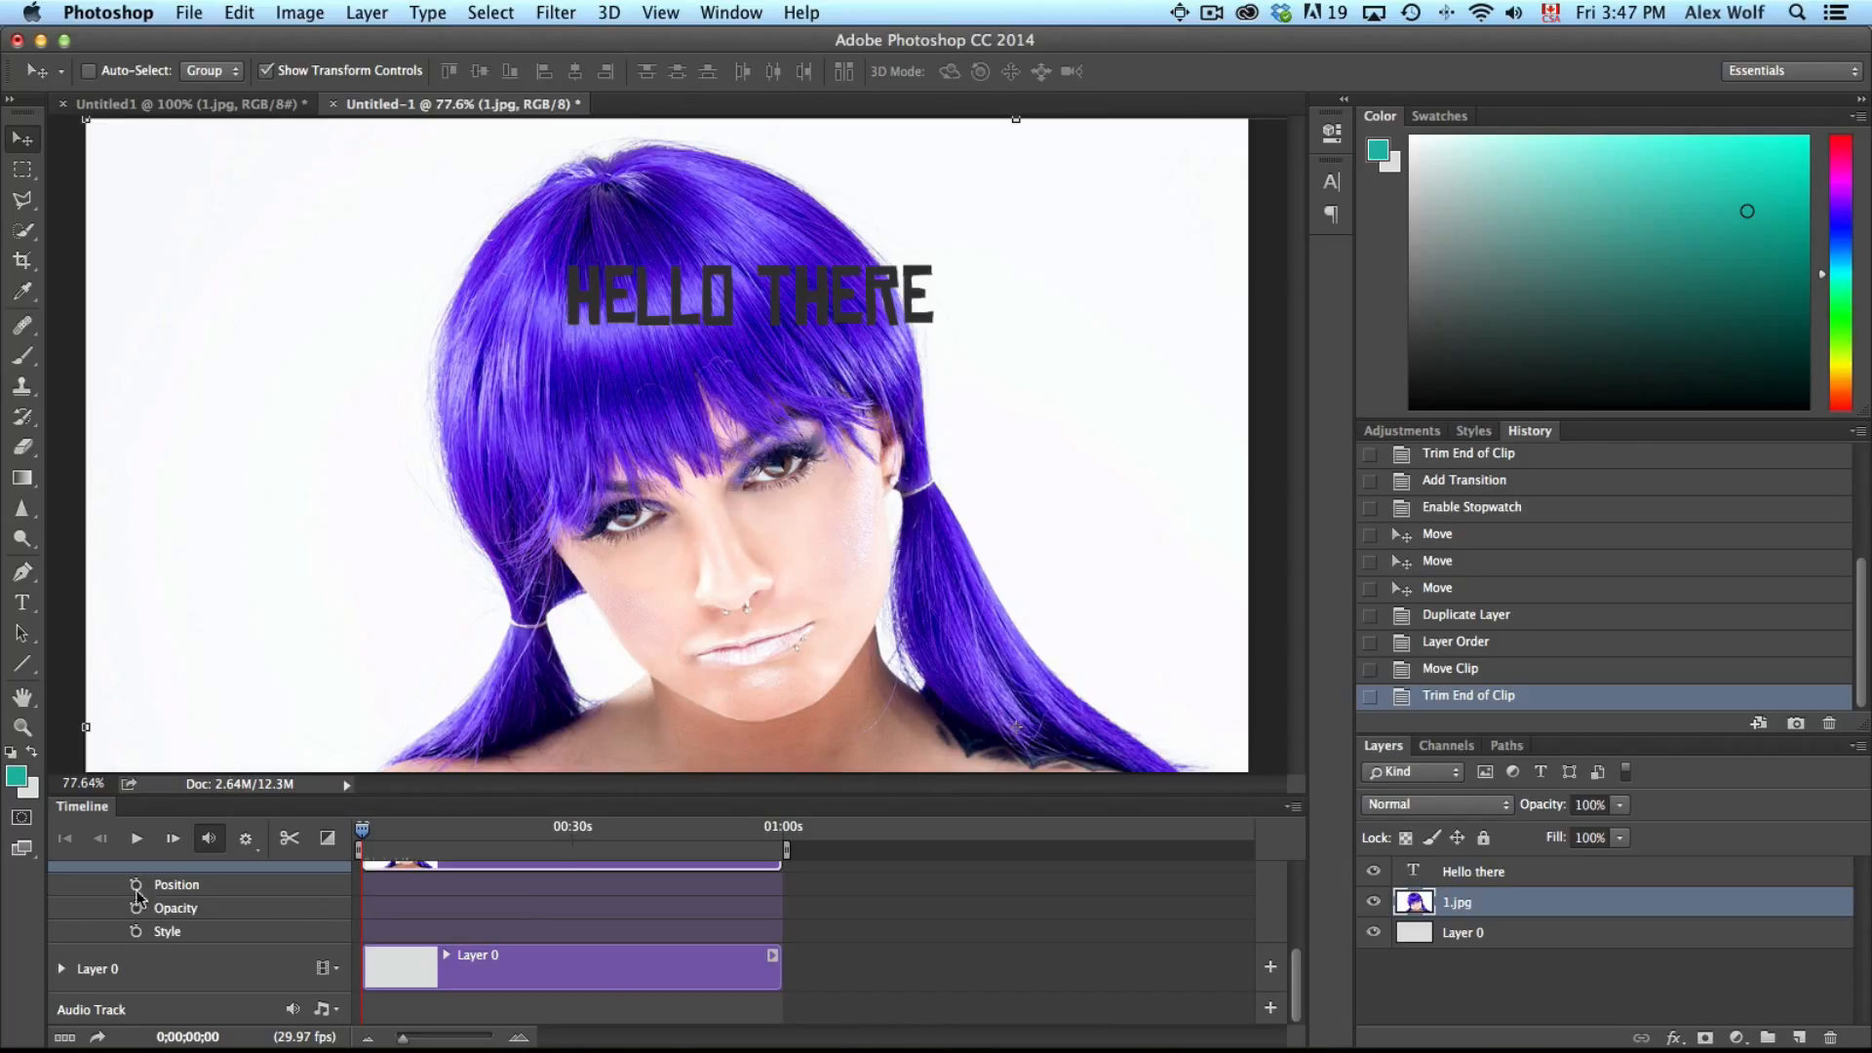
Convert the 1.jpg layer to a Smart Object and enable Transform keyframes on its track
right_click(1470, 902)
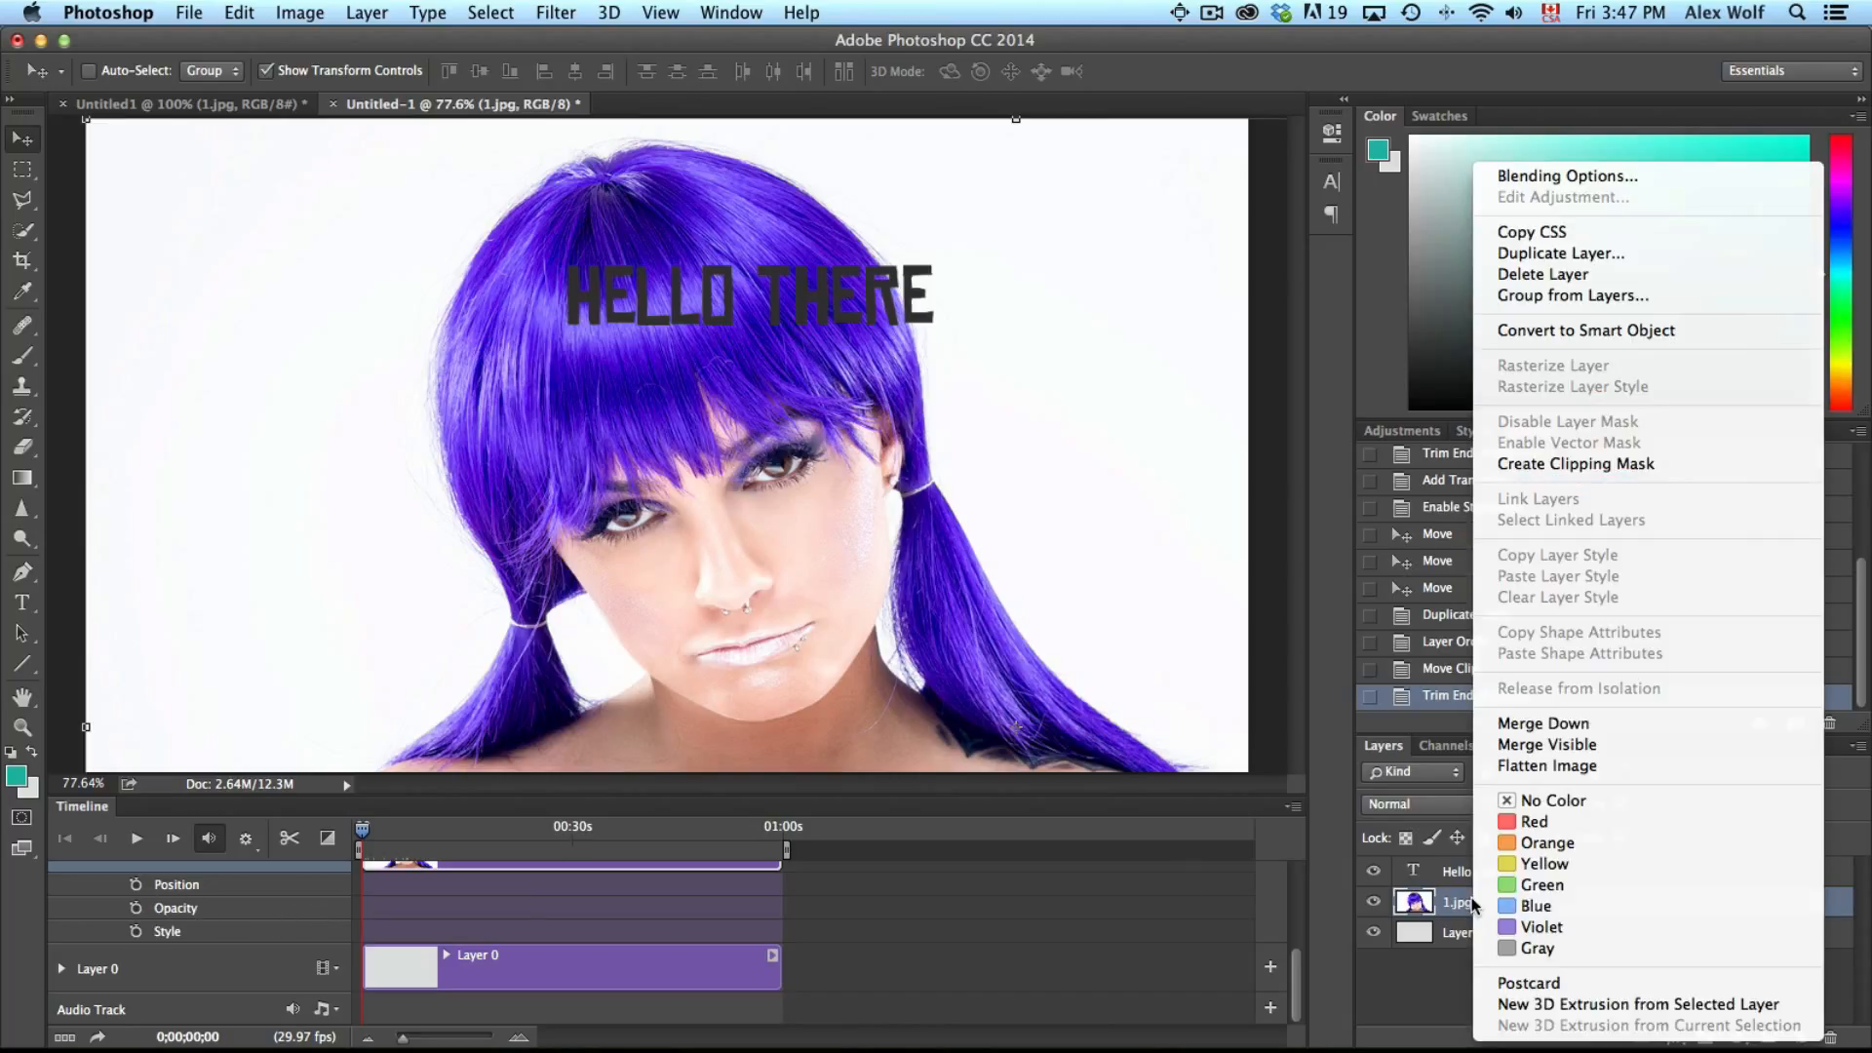
left_click(1586, 331)
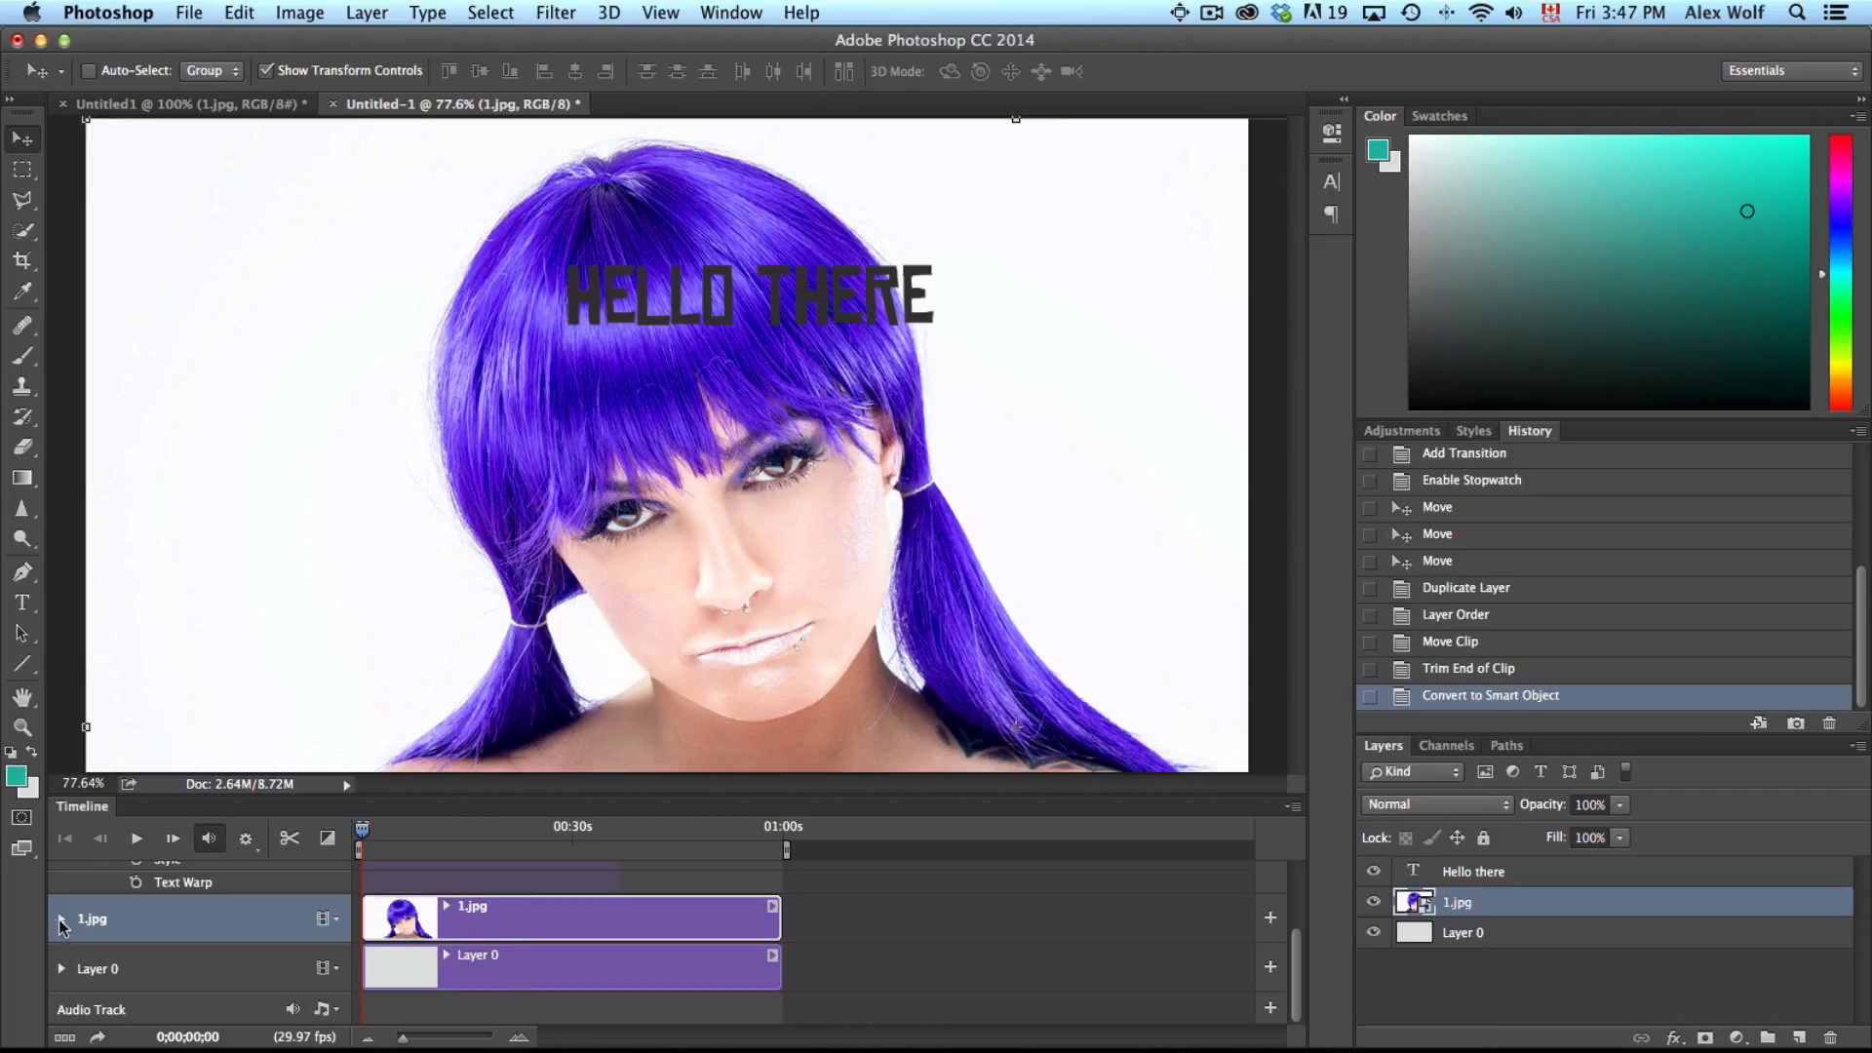
left_click(61, 919)
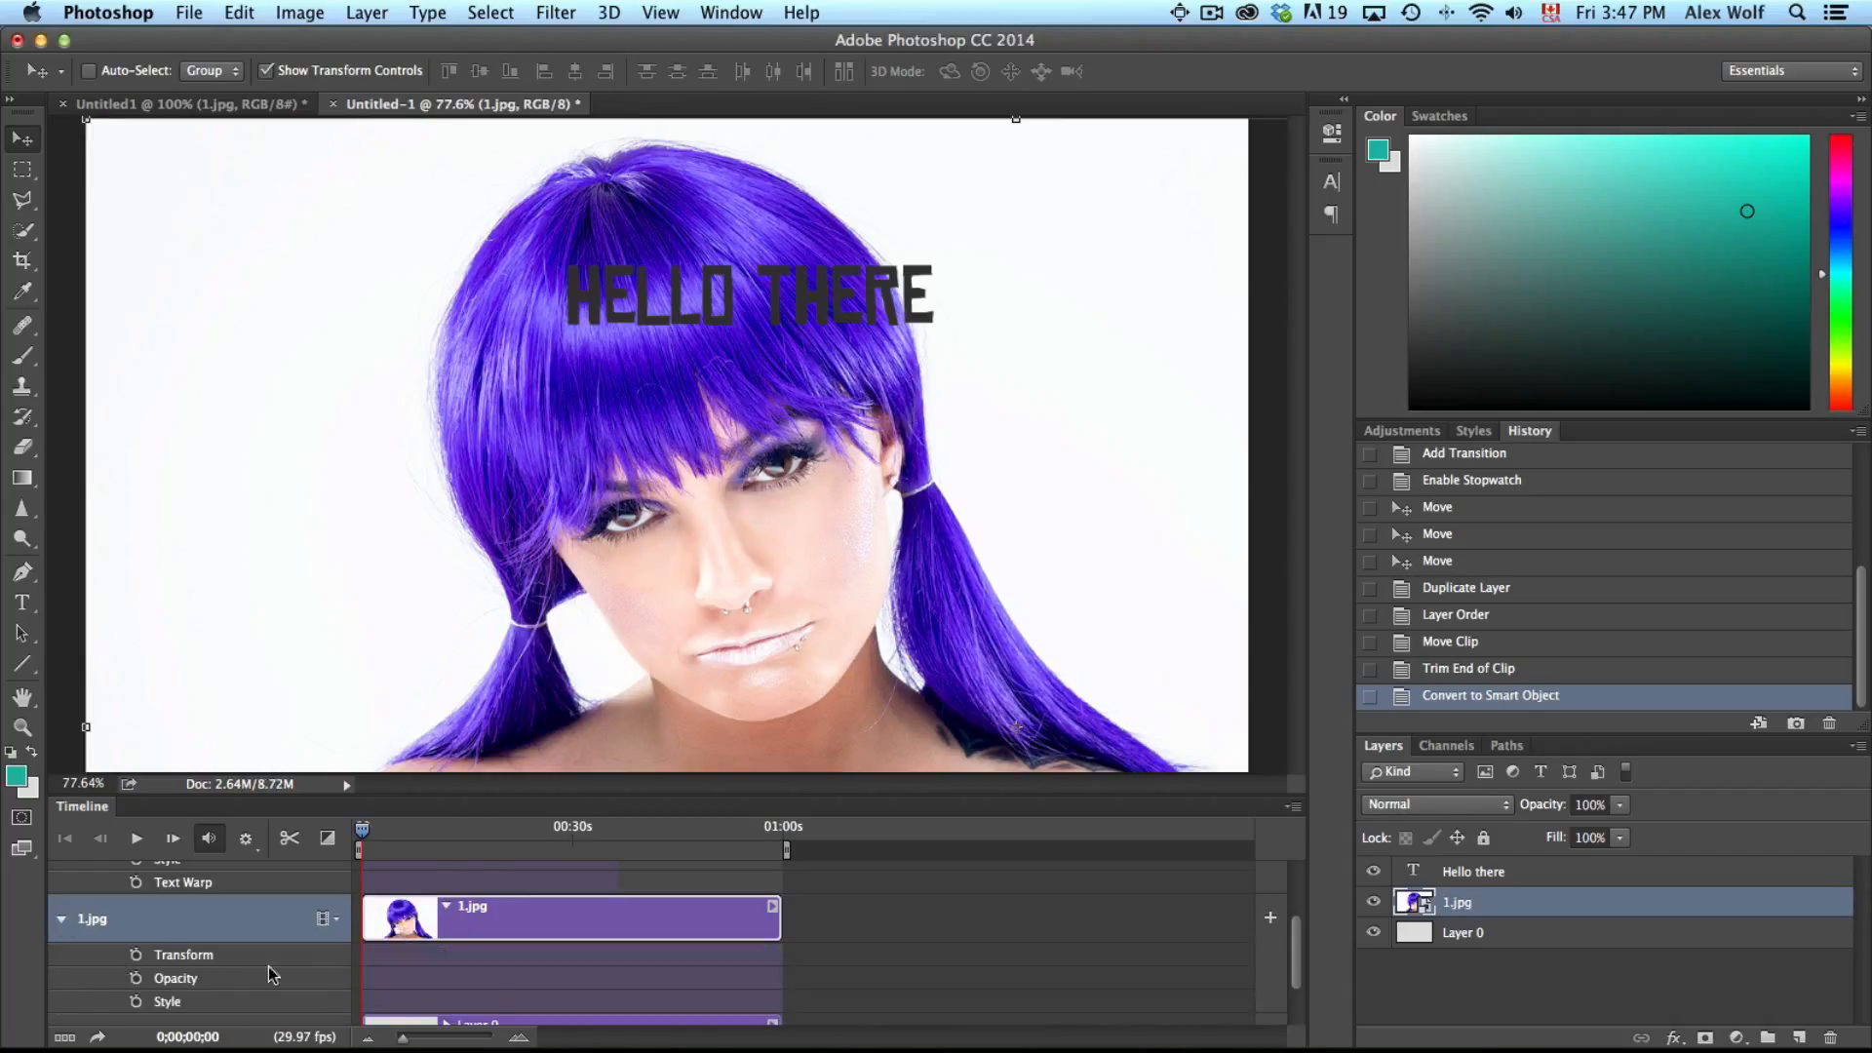
scroll(267, 967, "down", 2)
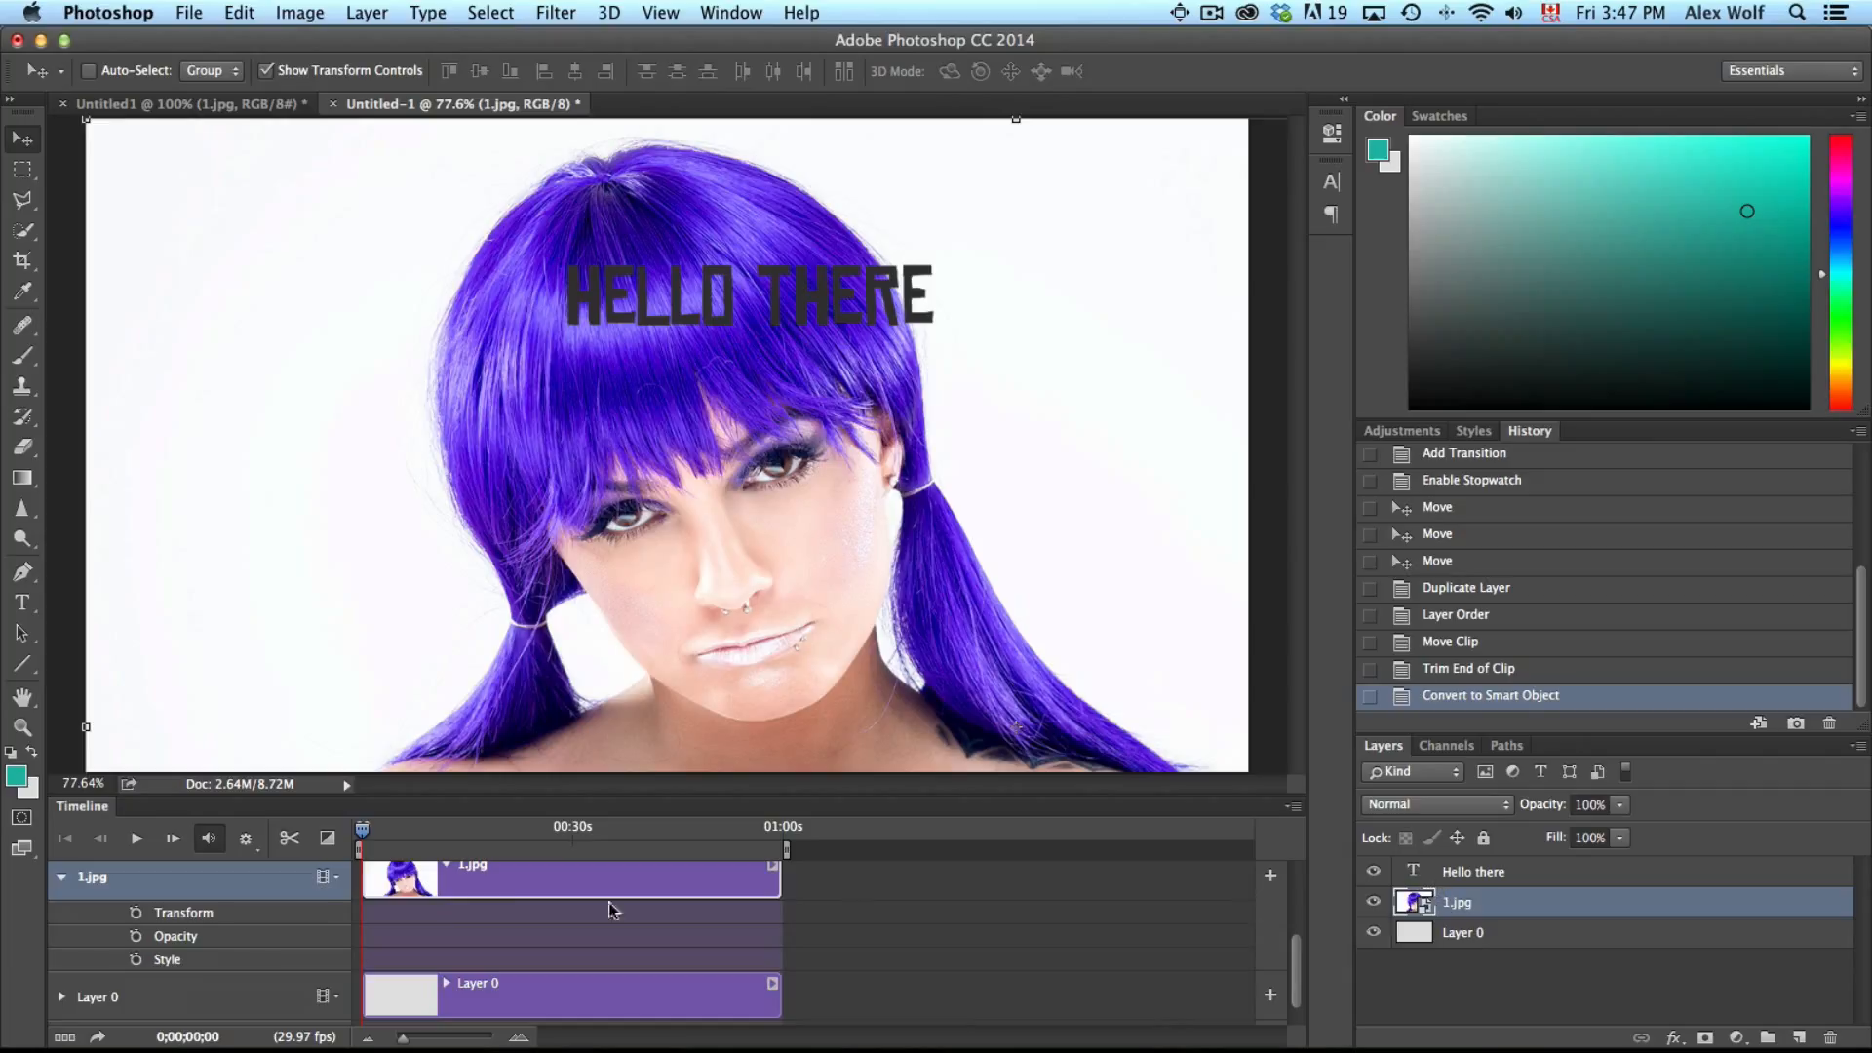
left_click(136, 913)
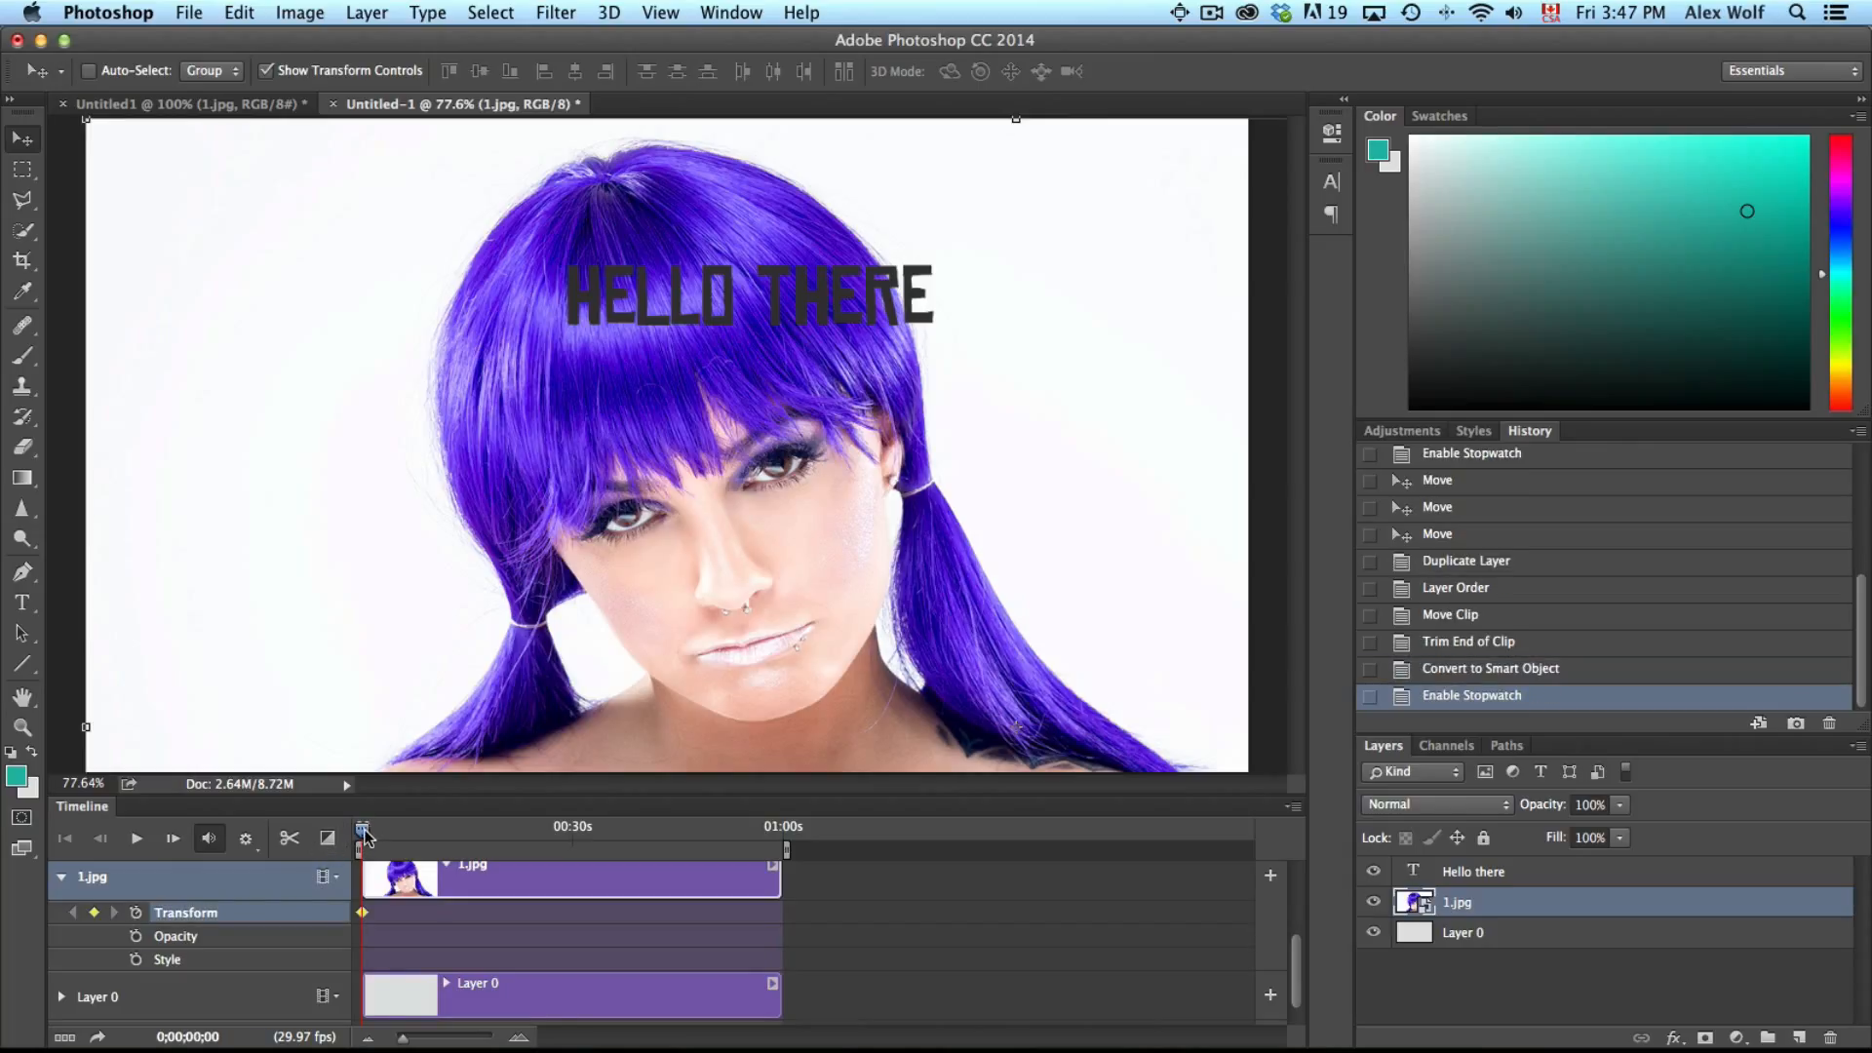
At about 3 seconds, scale the 1.jpg image down from its corner so the whole photo shows
left_click_drag(363, 833, 383, 828)
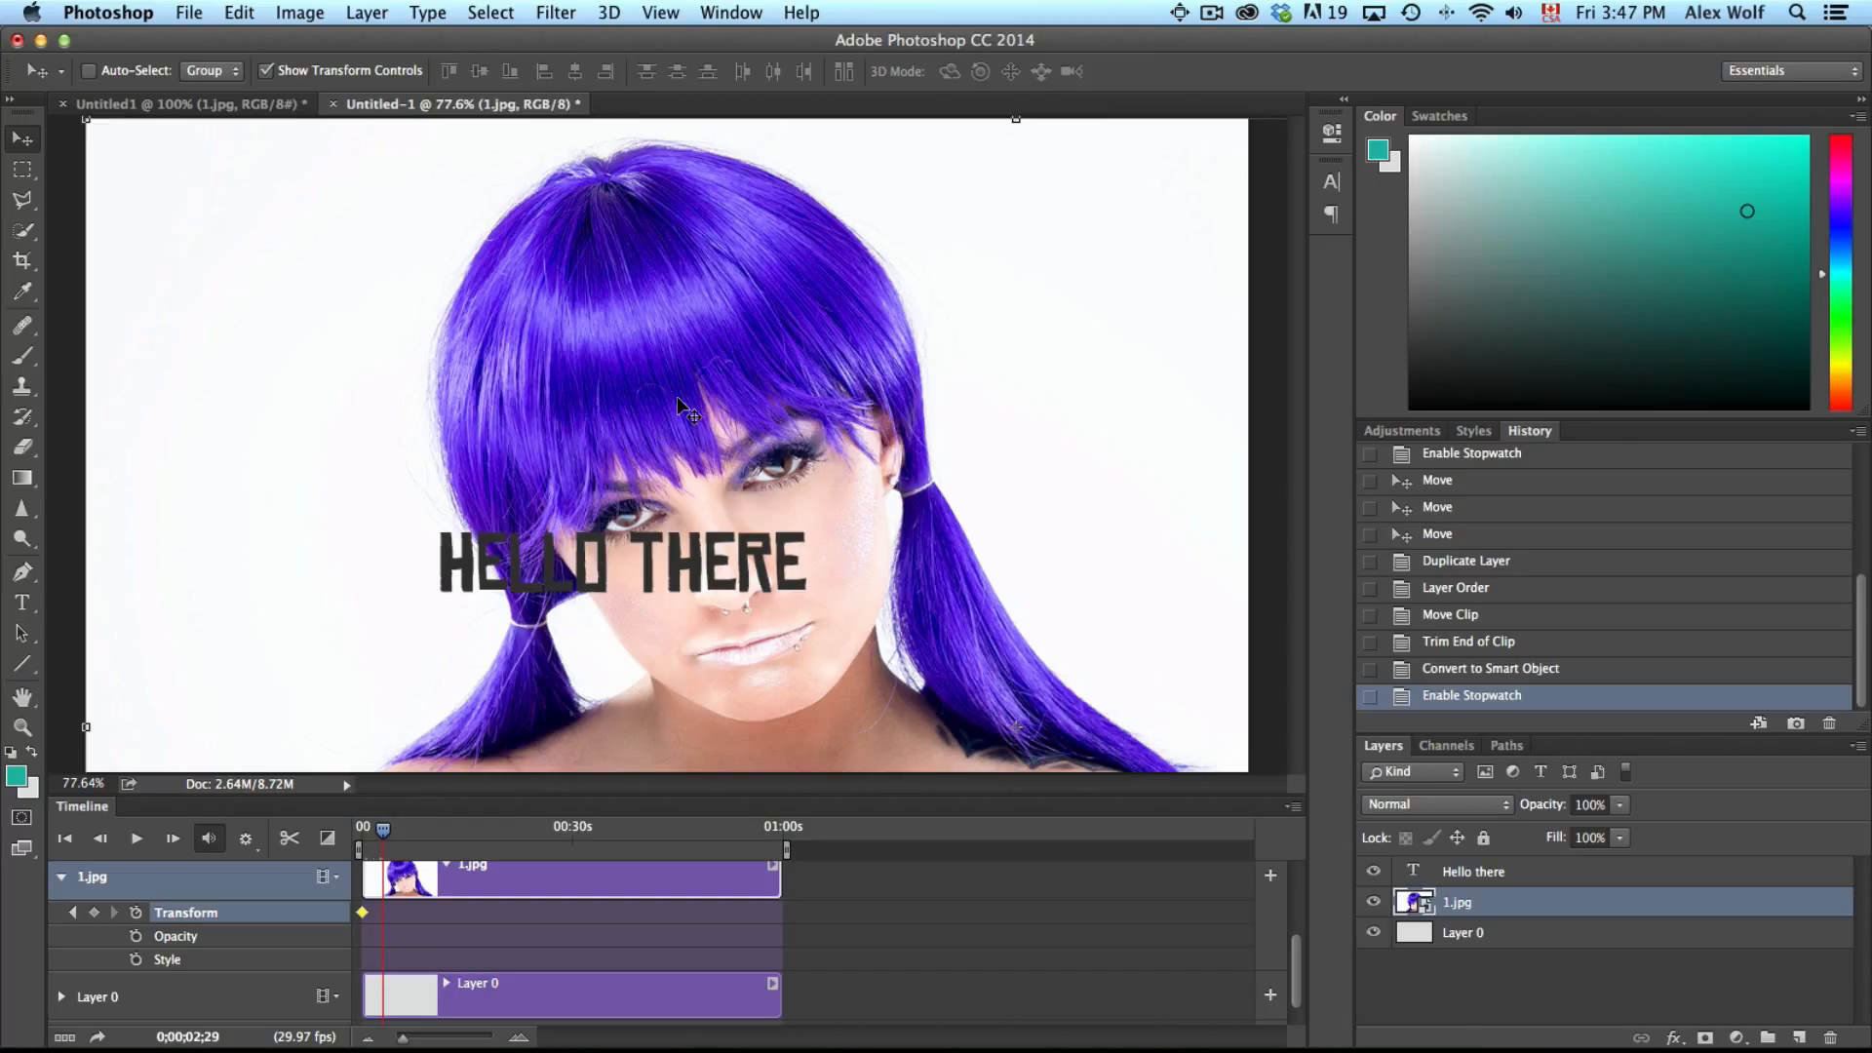
key("super+minus")
key("super+minus")
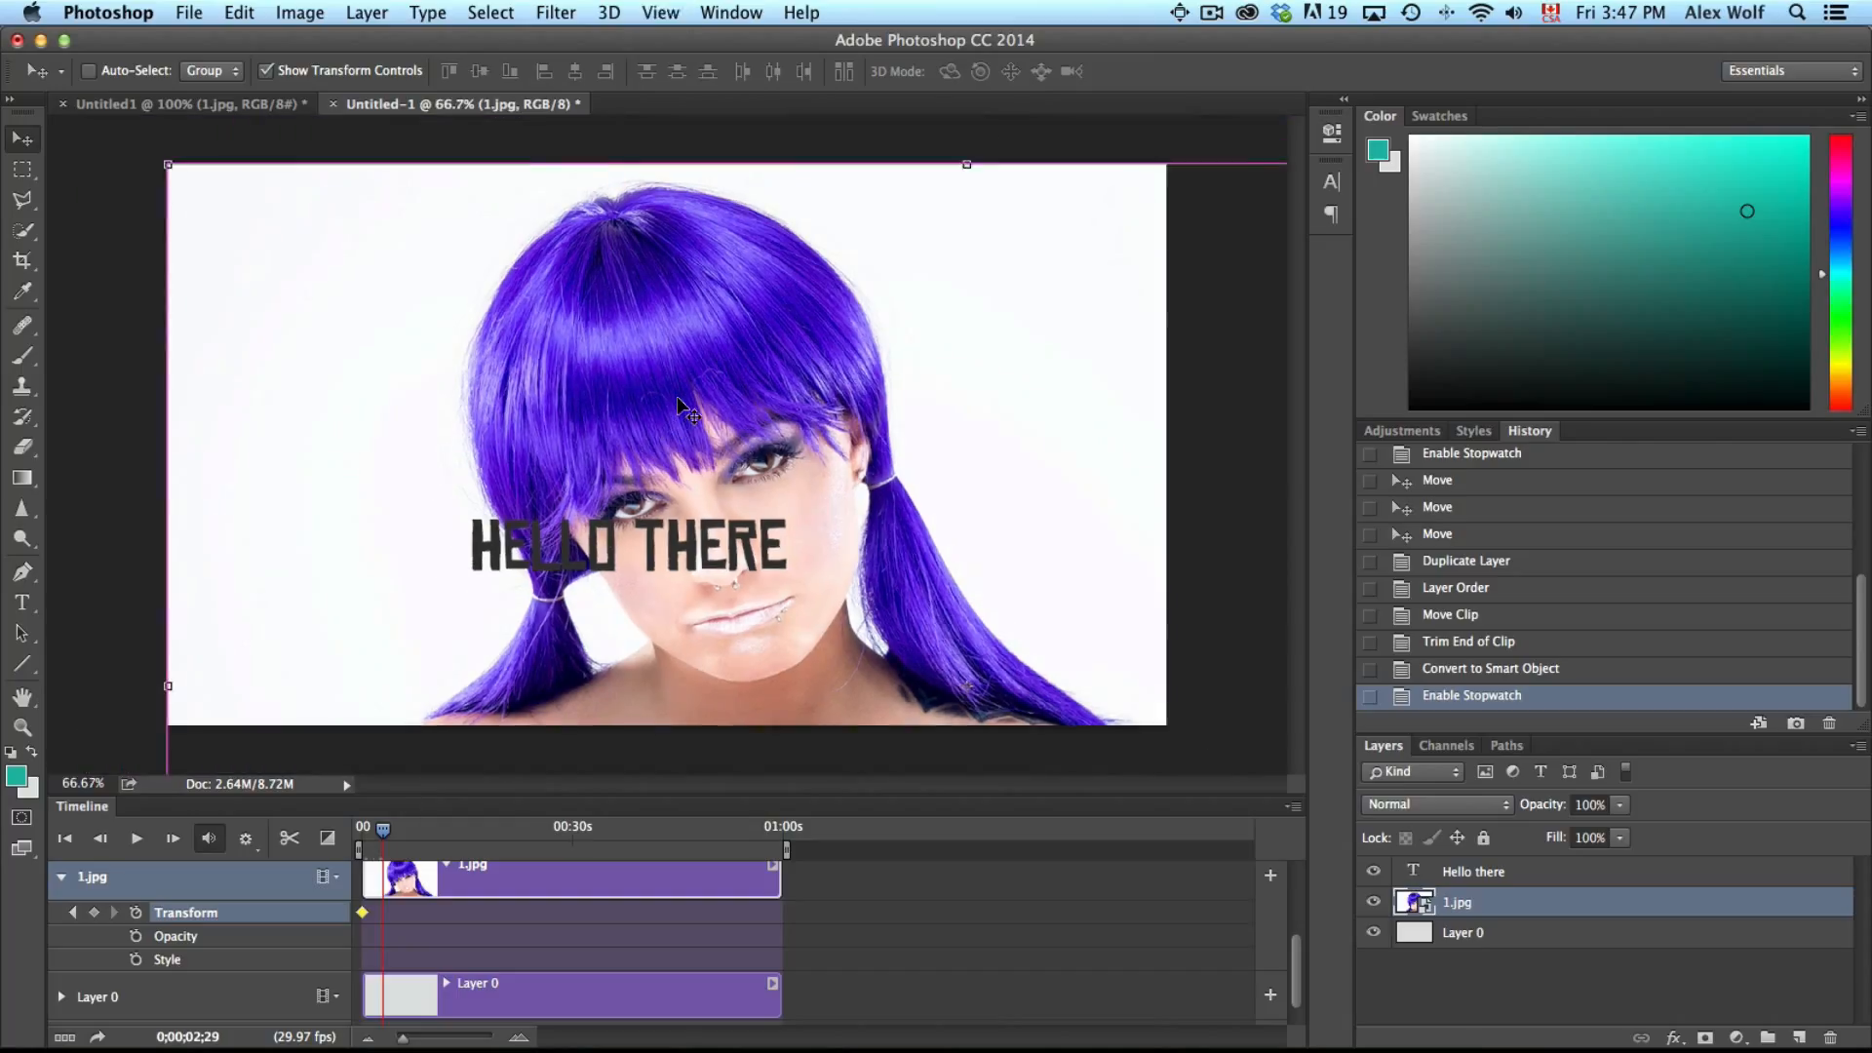
key("super+minus")
key("super+minus")
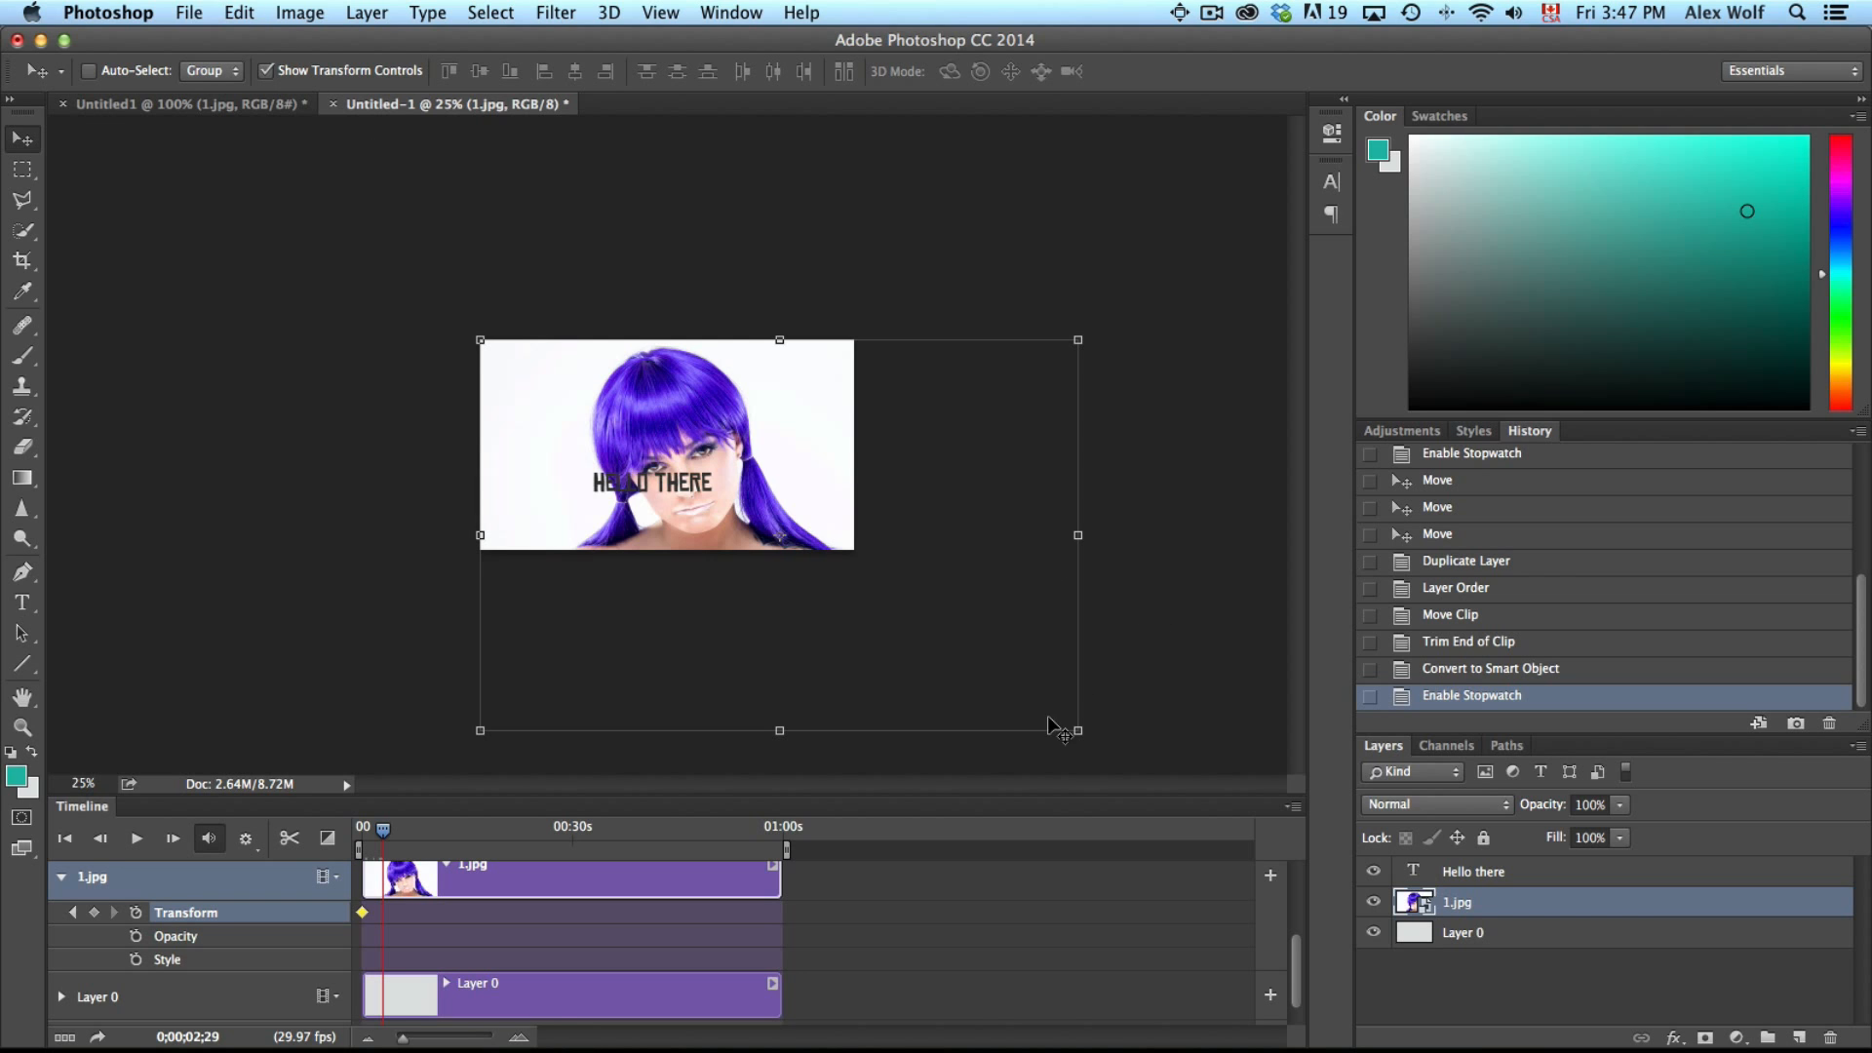
left_click_drag(1077, 732, 874, 555)
key("Return")
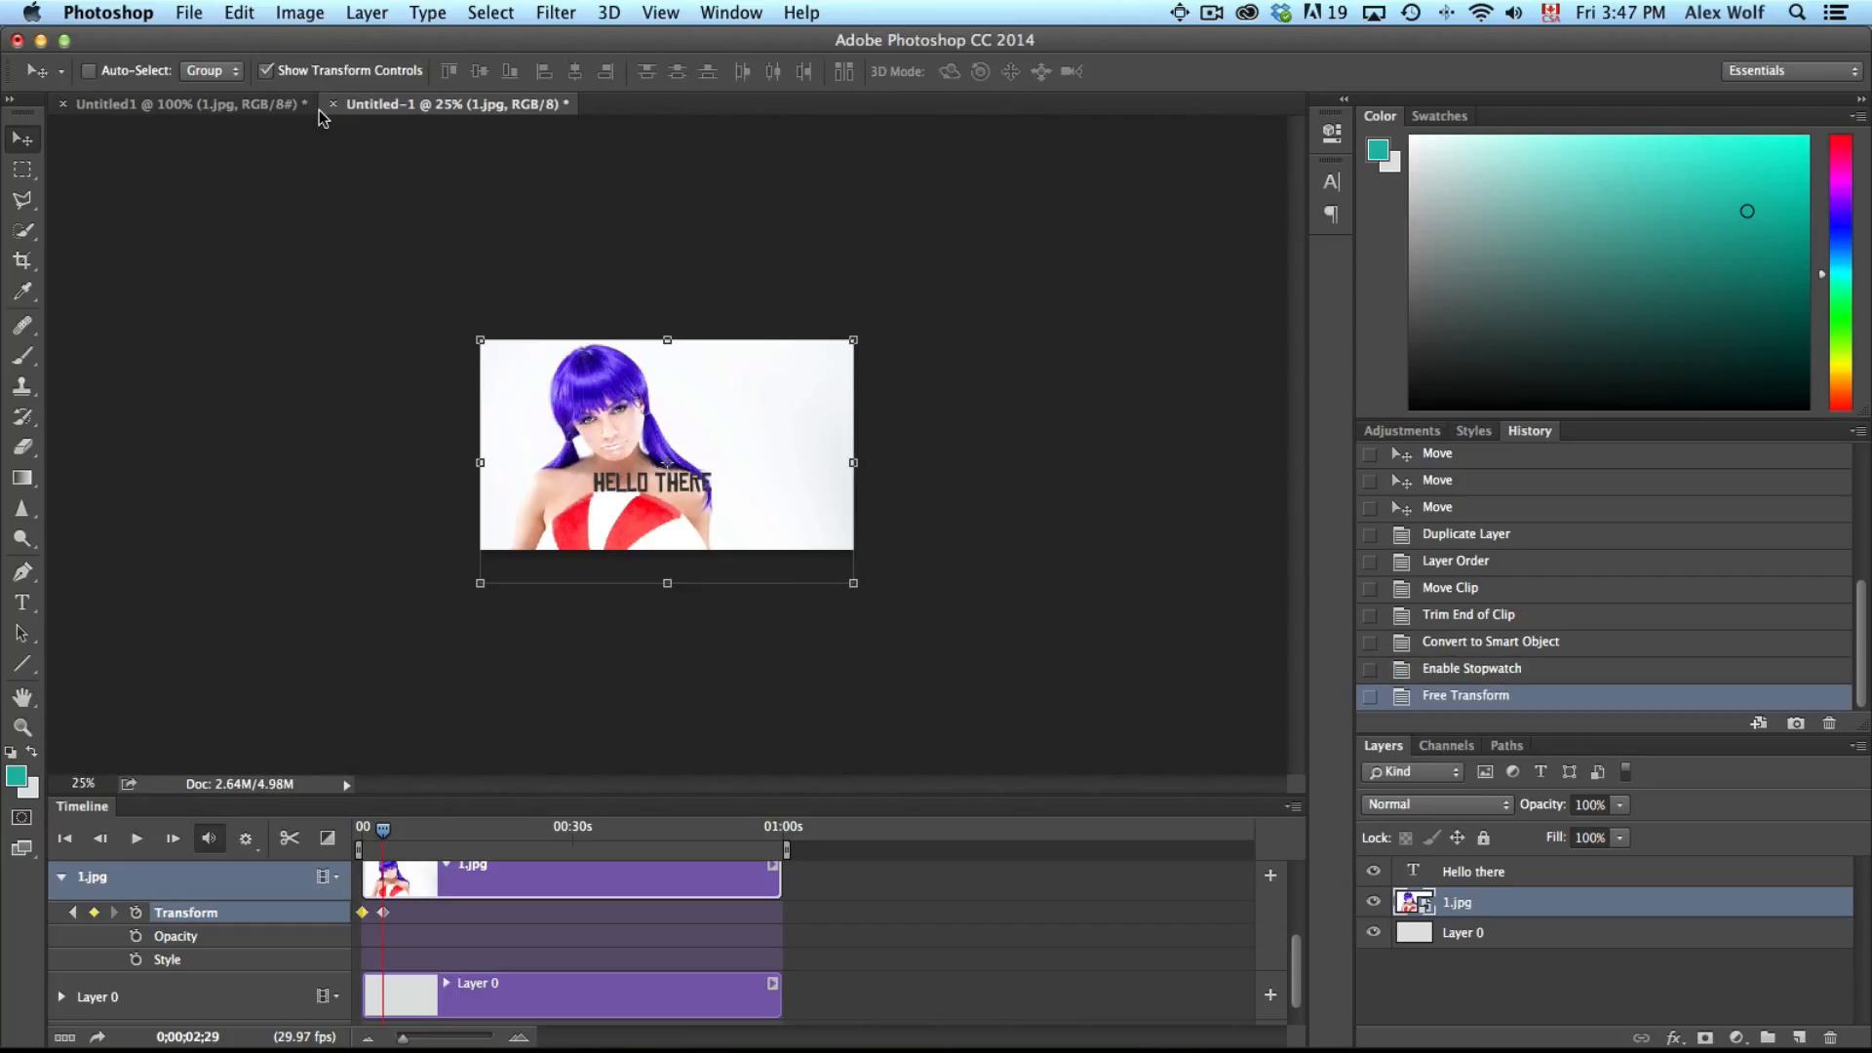
Turn off Show Transform Controls, fit the canvas to the window, and play the animation from the start
left_click(315, 74)
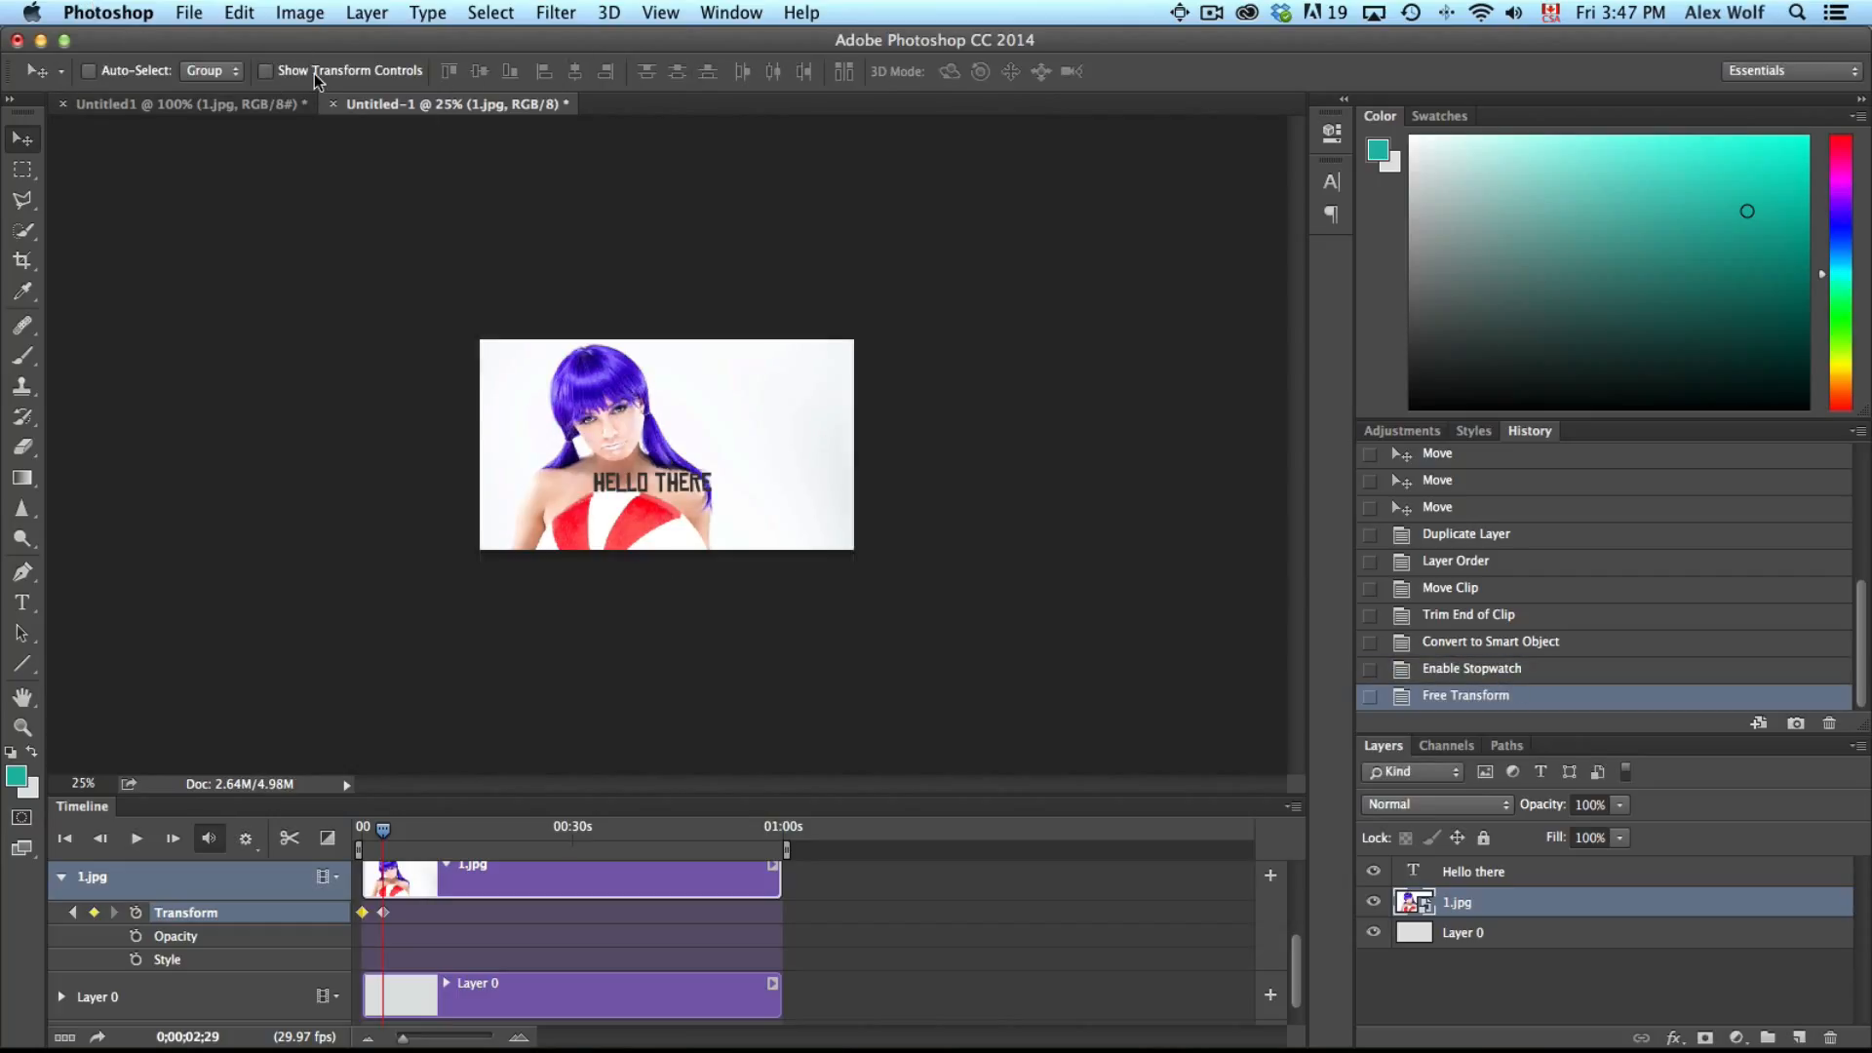
key("super+0")
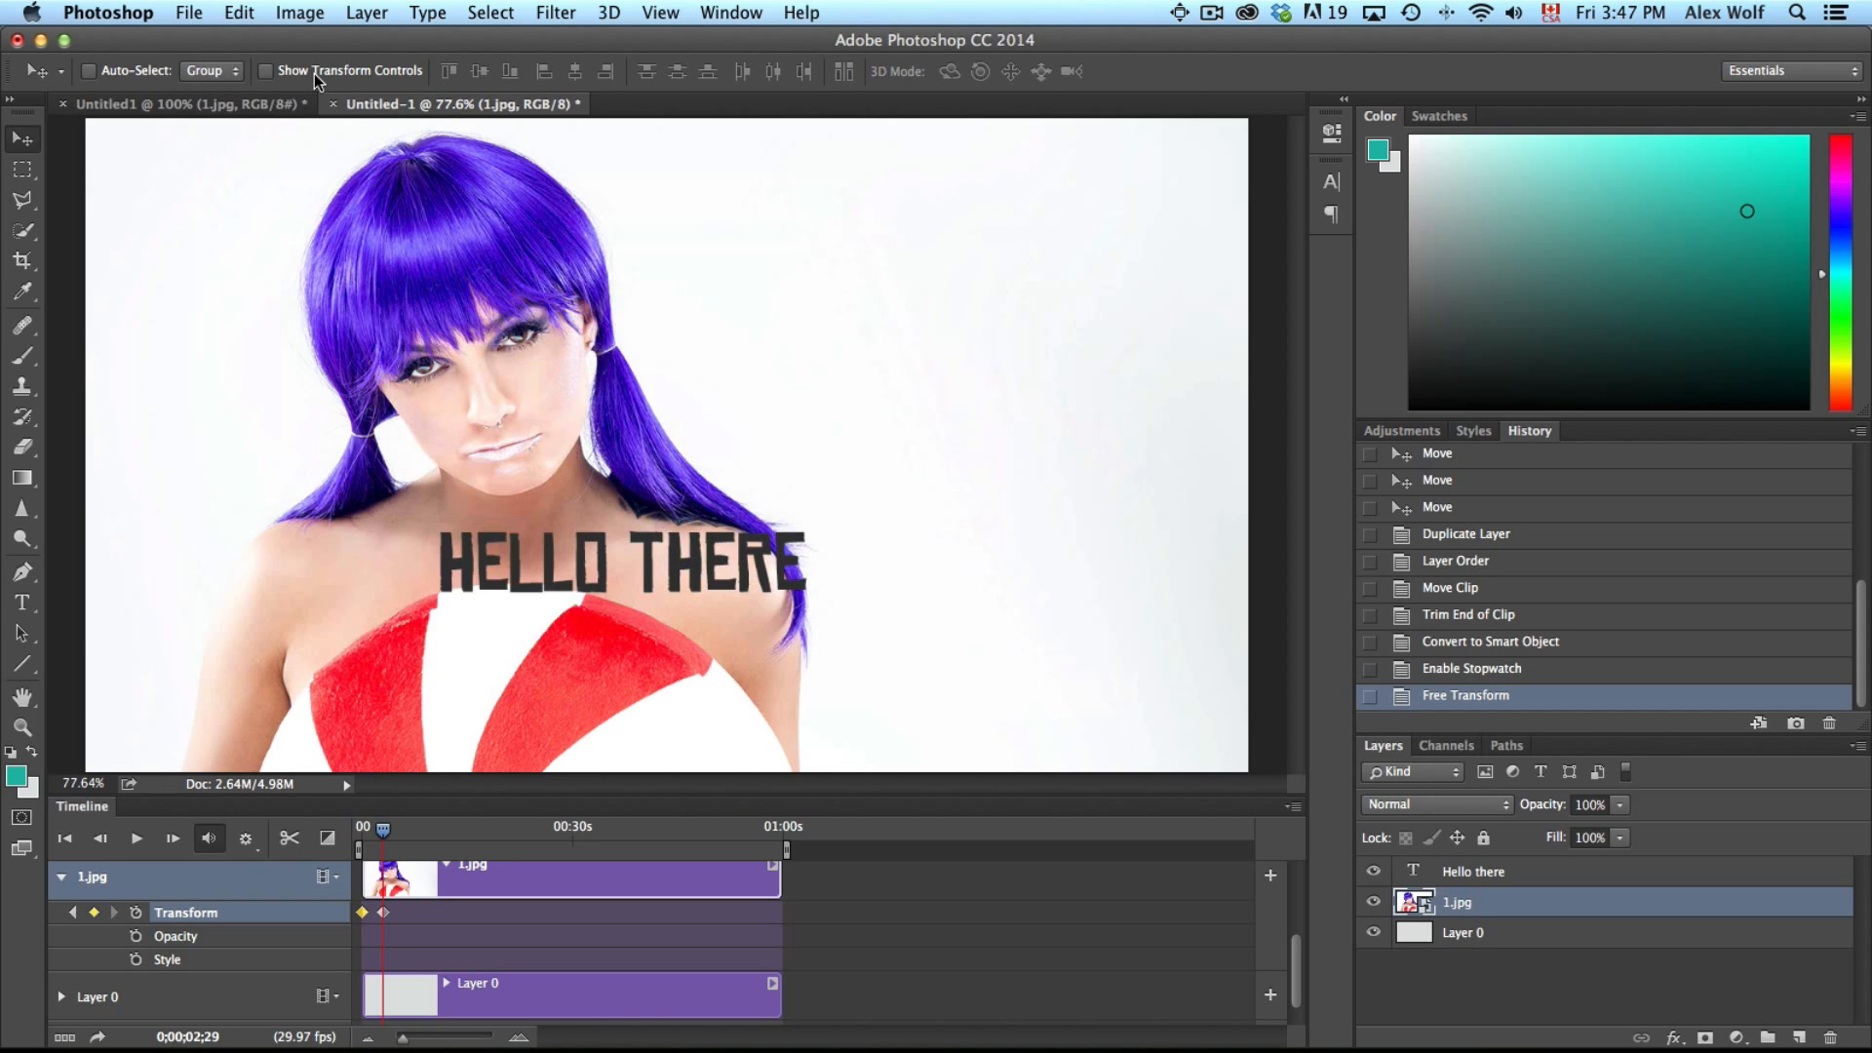
left_click_drag(383, 830, 362, 830)
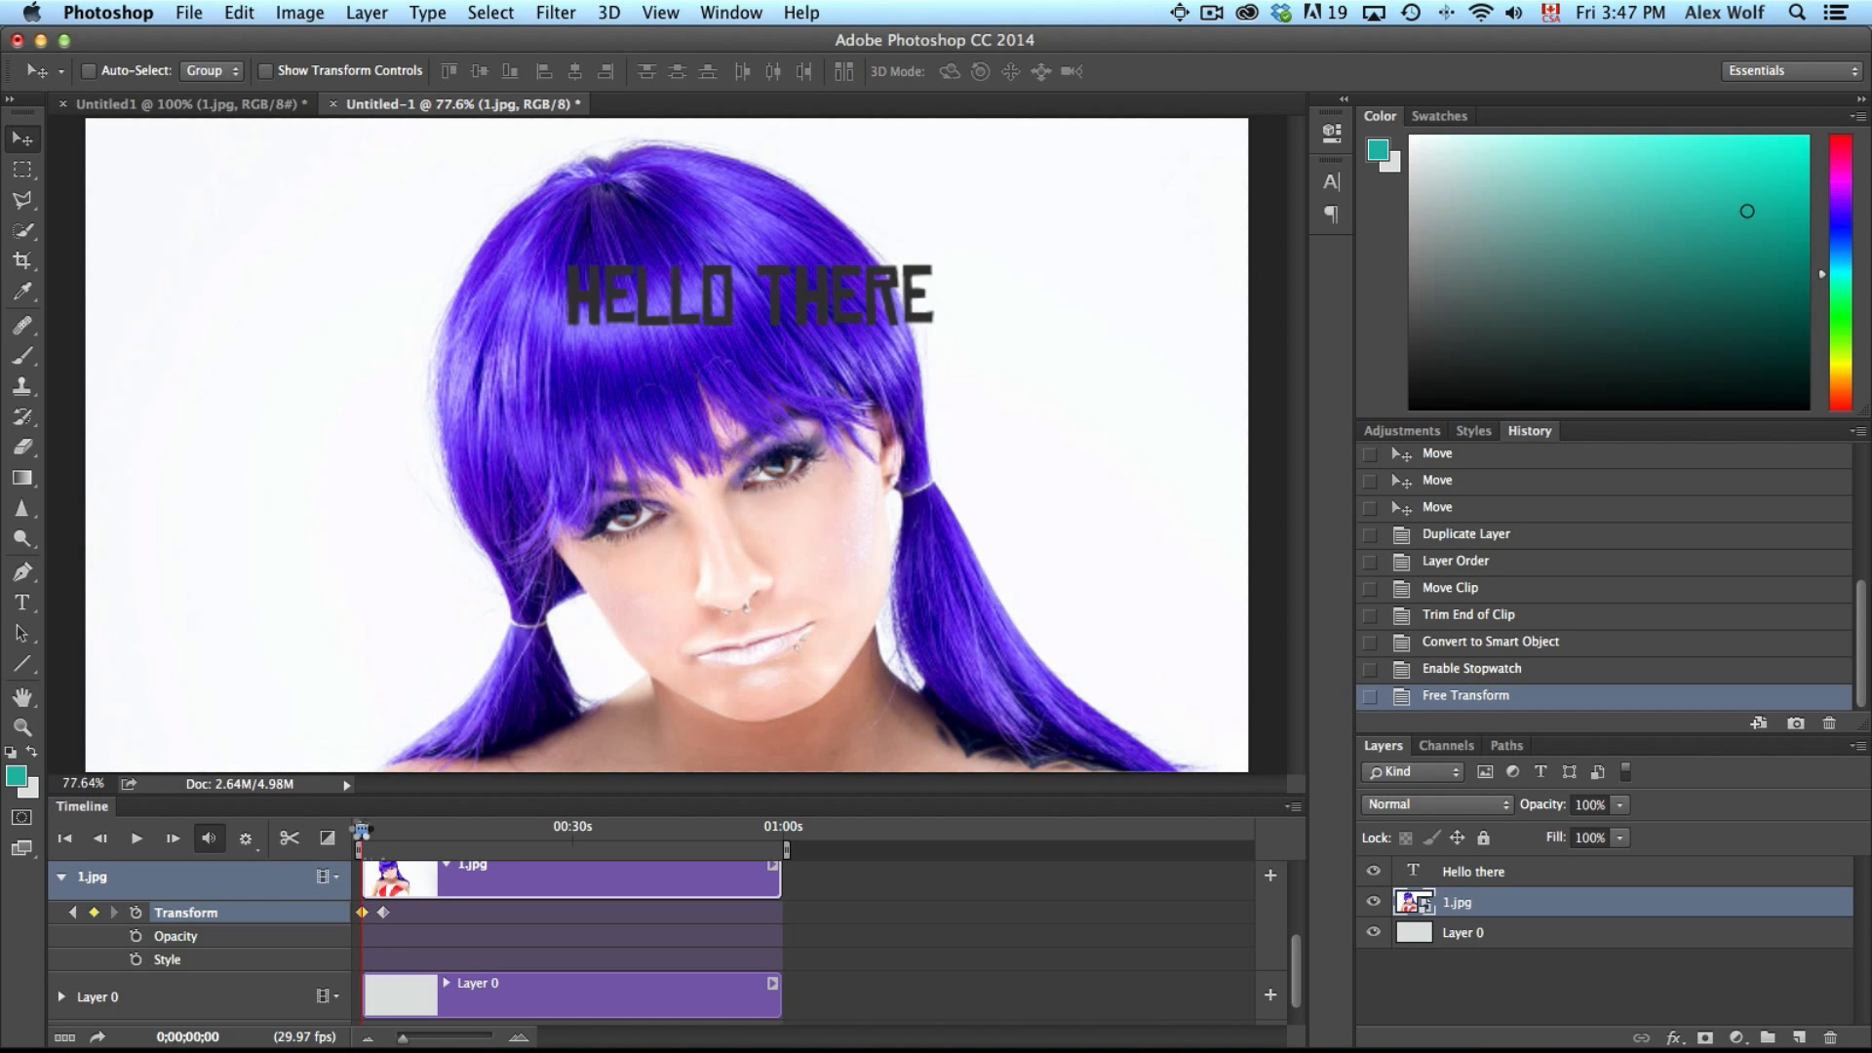
key("space")
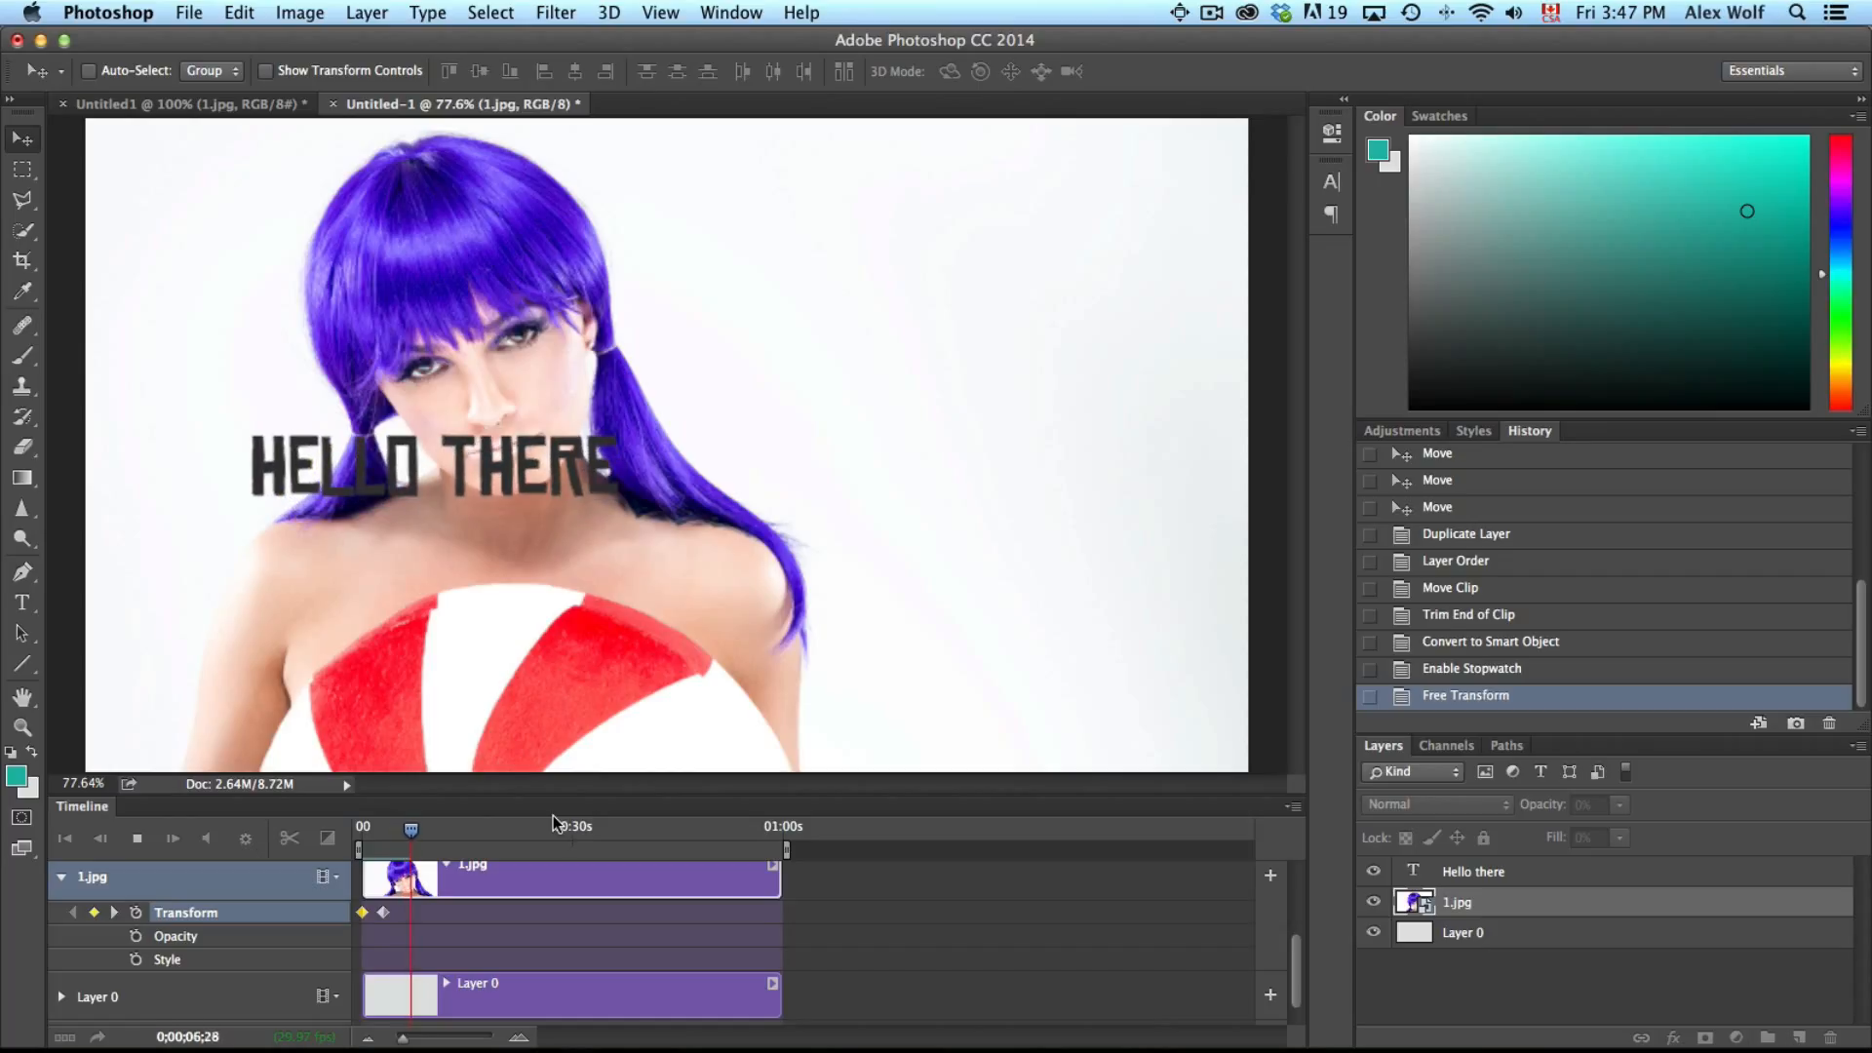
key("space")
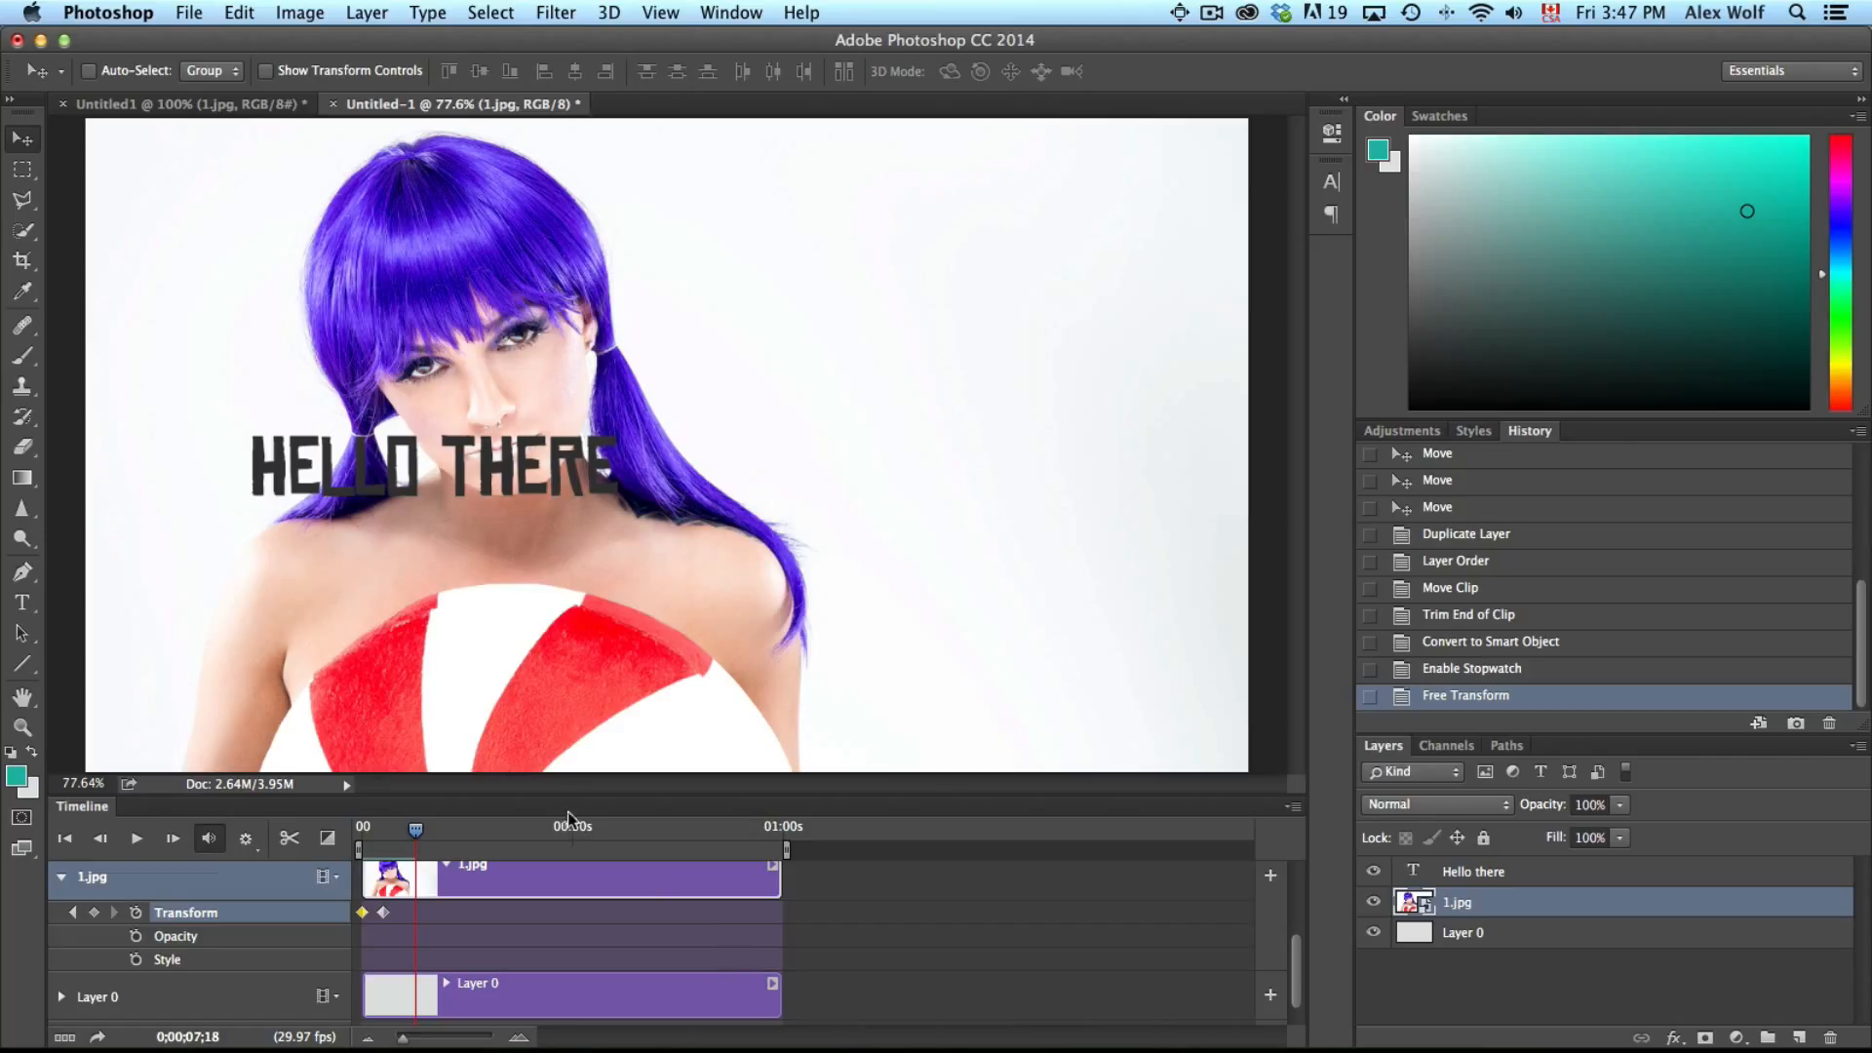
left_click(189, 13)
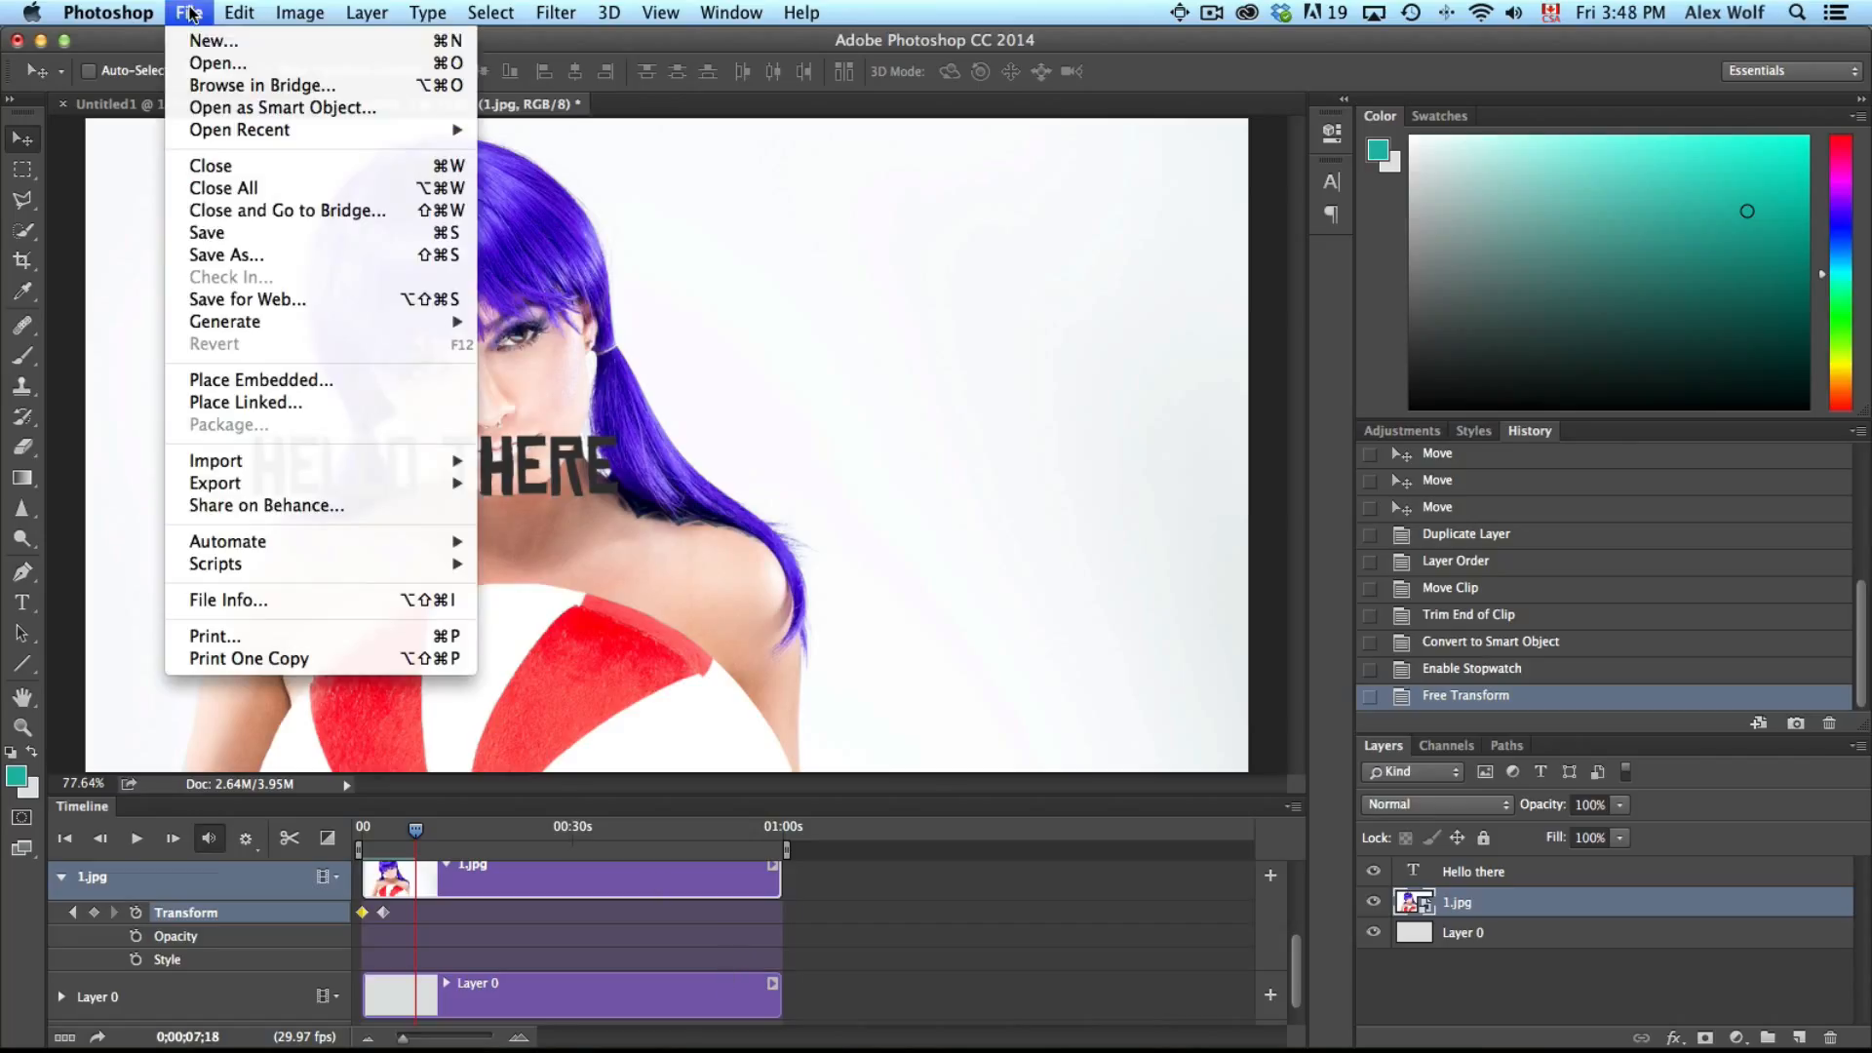
mouse_move(452, 484)
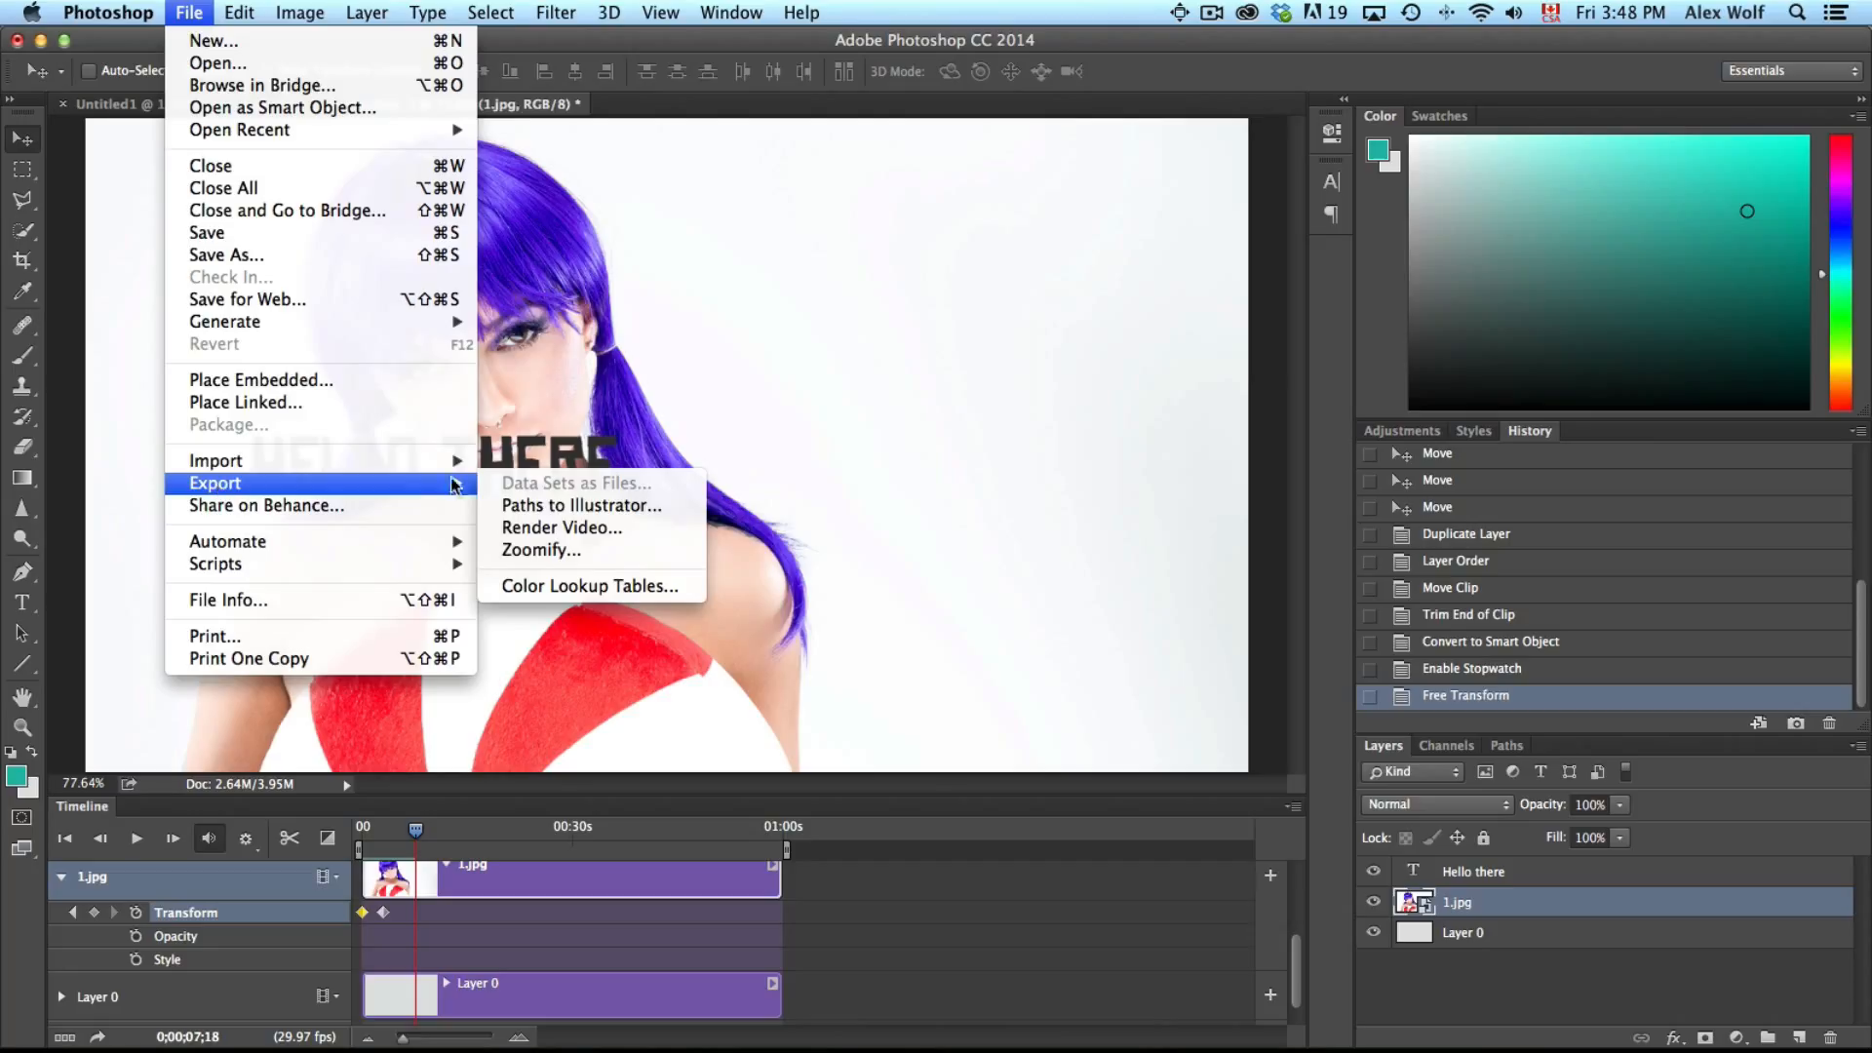
left_click(699, 35)
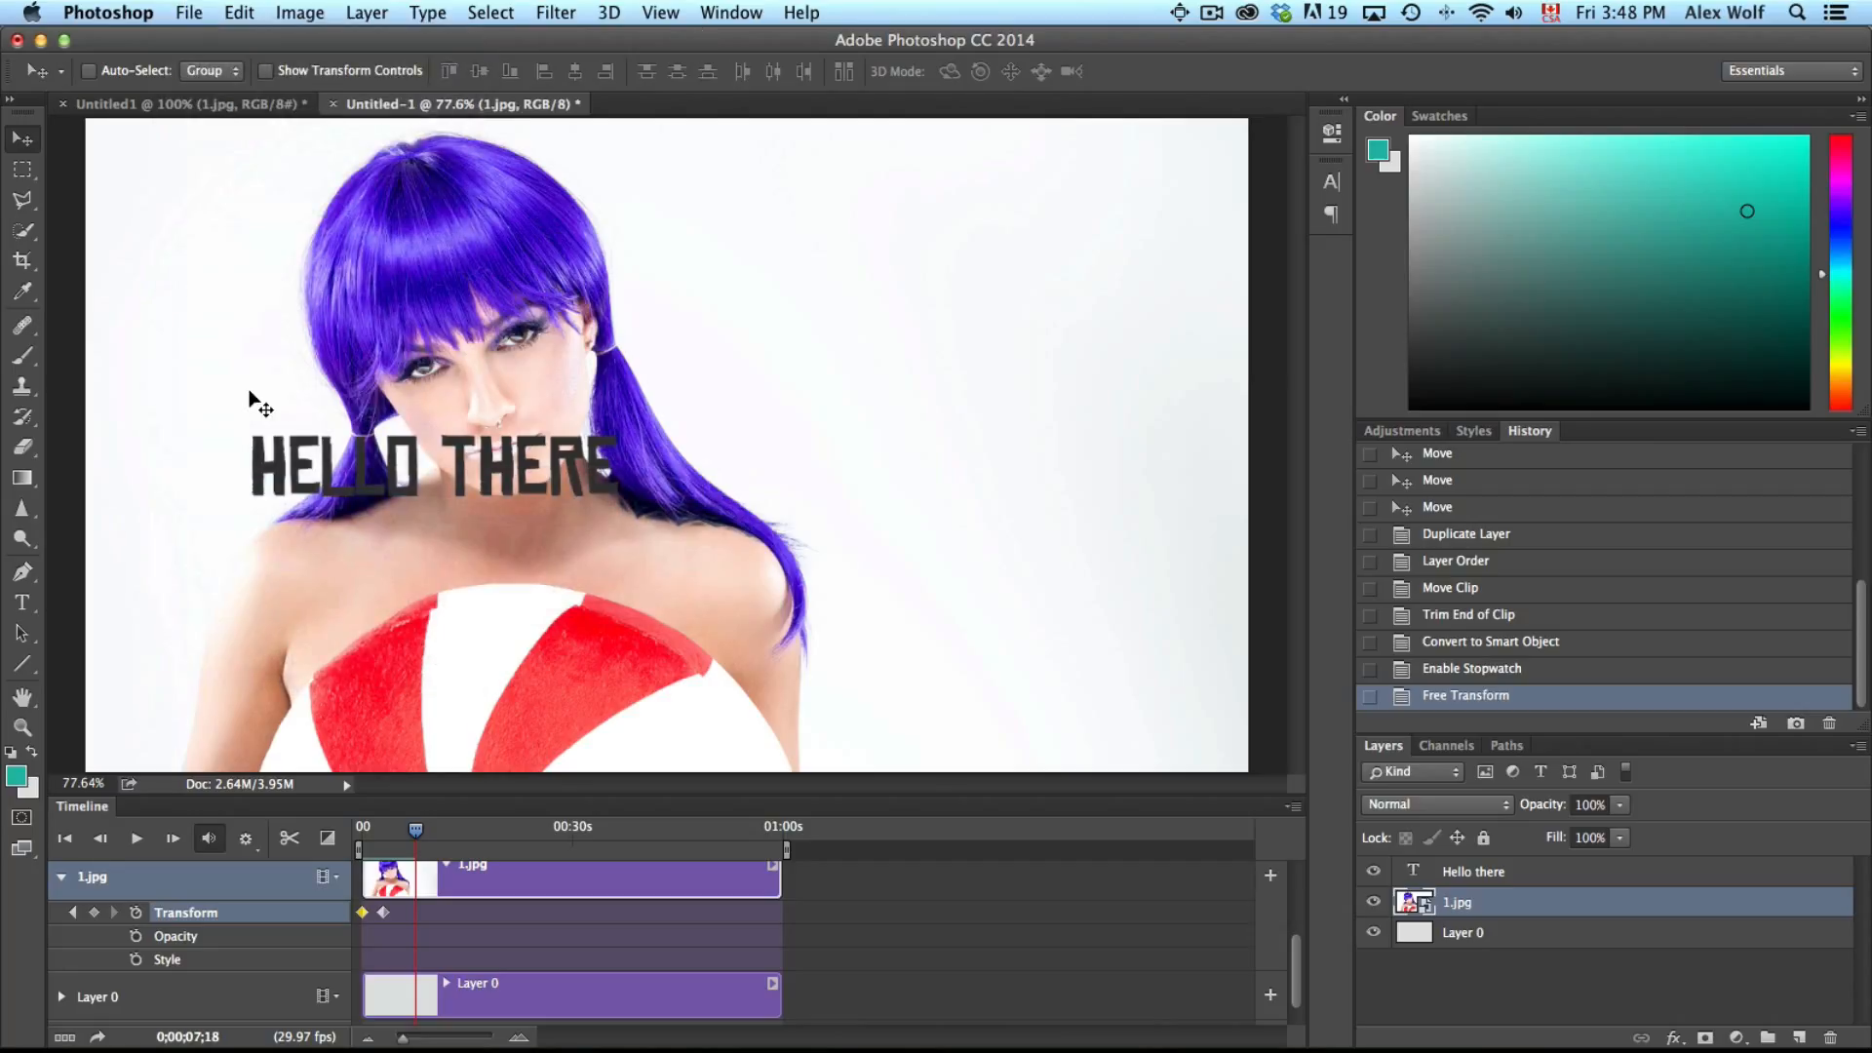